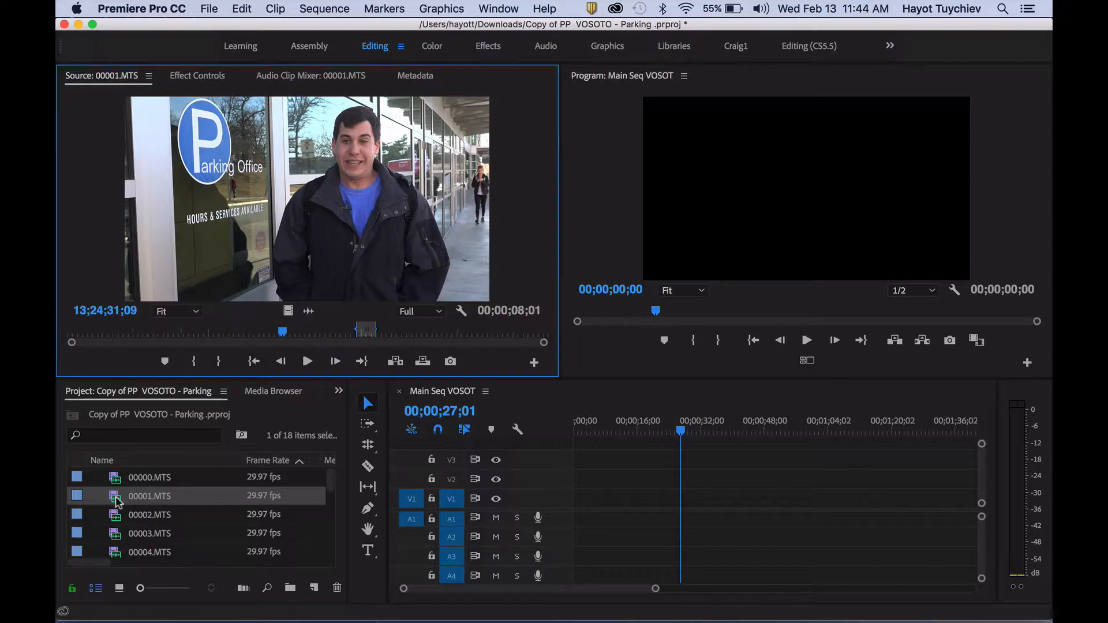
Step: Return the sequence playhead to the start and load clip 00003.MTS in the source monitor
double_click(117, 521)
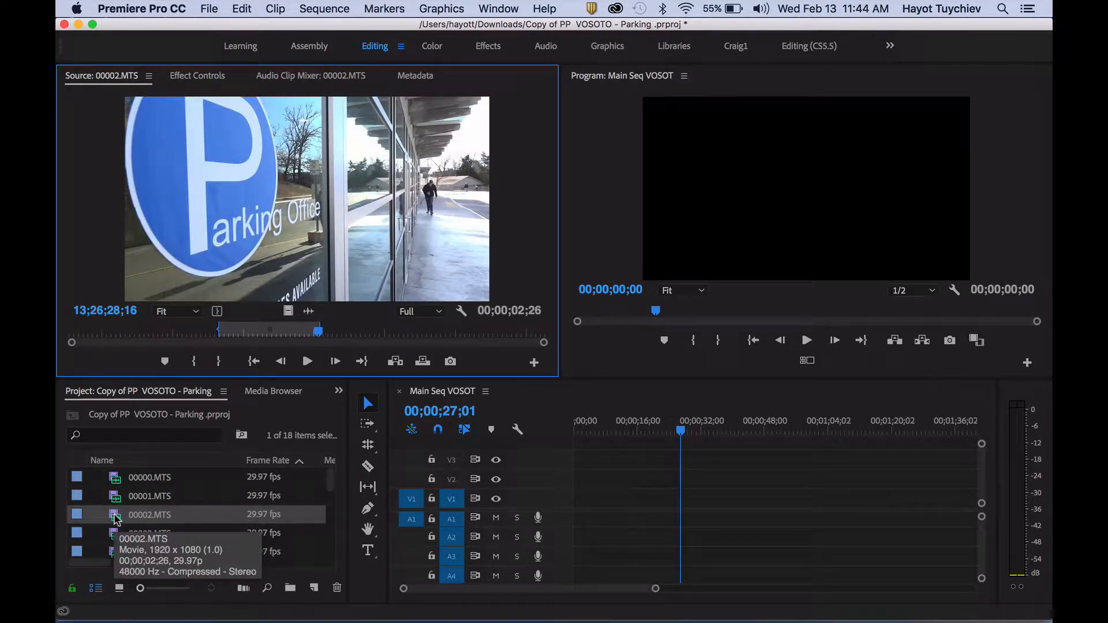
drag(605, 424, 423, 417)
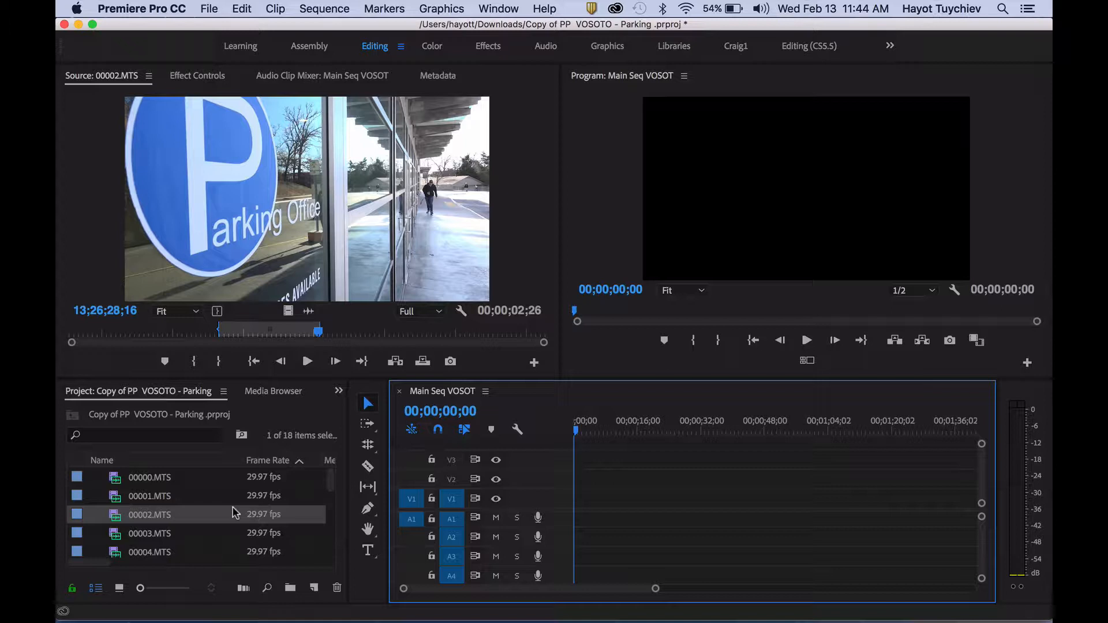
click(331, 484)
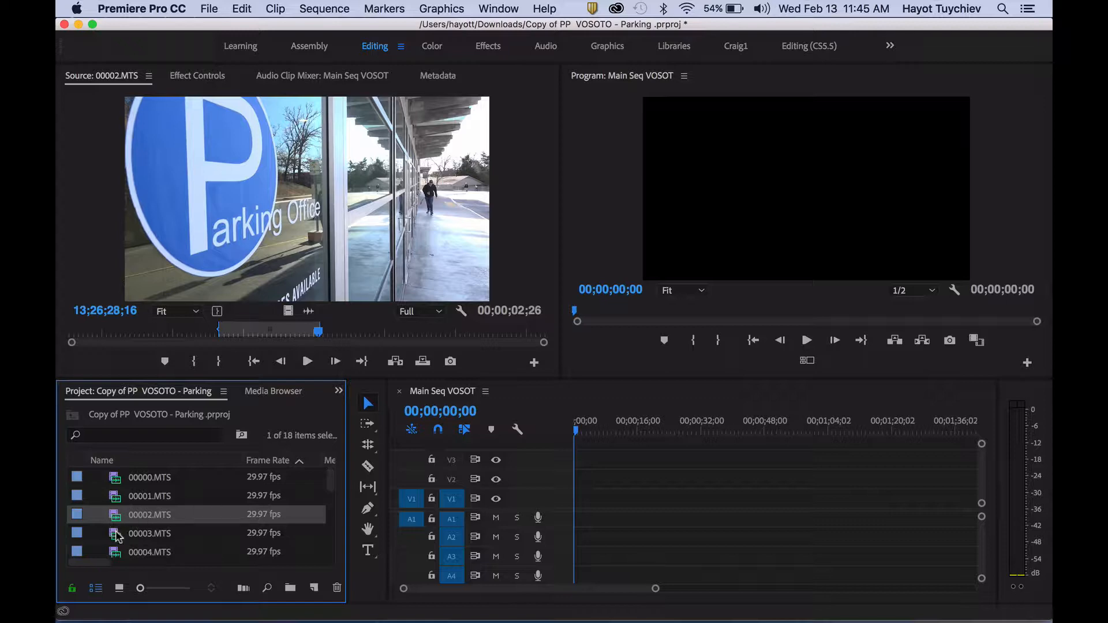
double_click(118, 535)
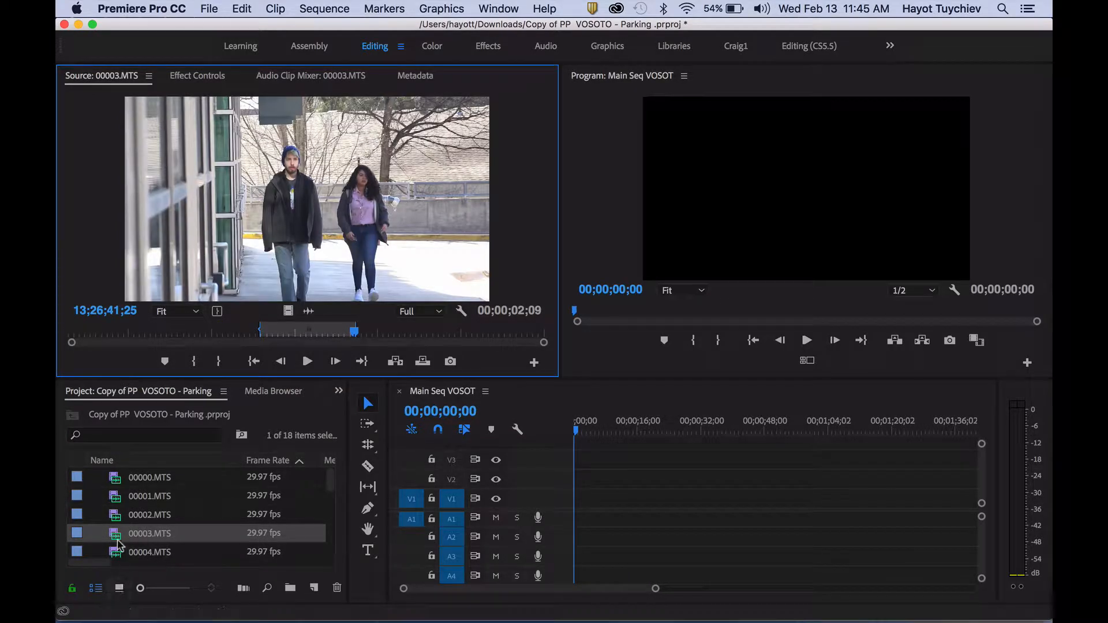
Step: Show the project items as thumbnails and open clip 00002.MTS in the source monitor
click(120, 588)
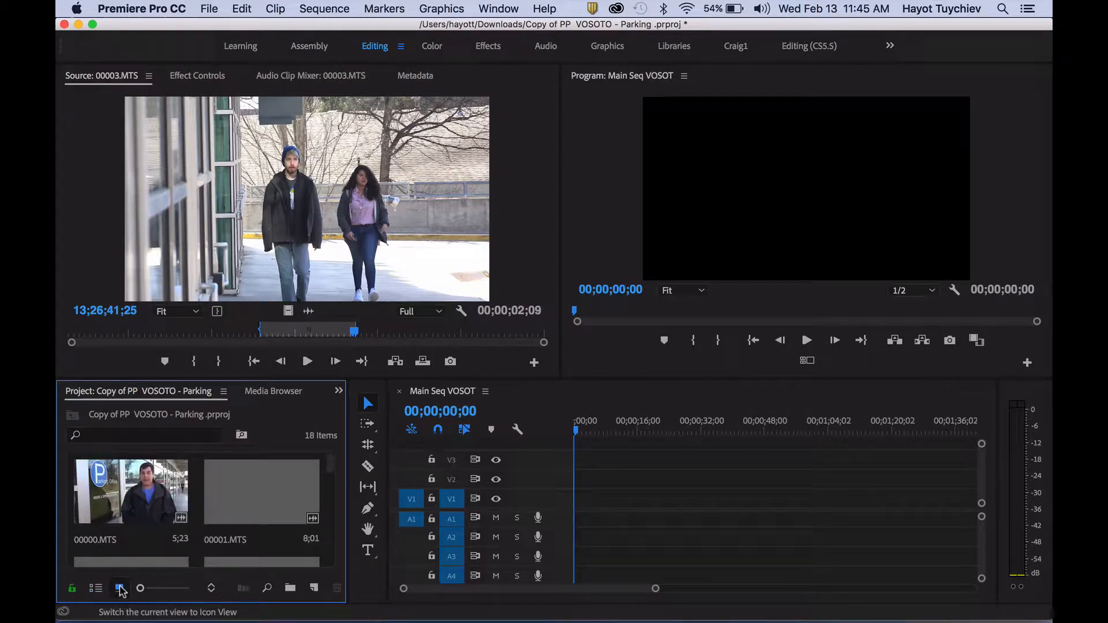
mouse_move(332, 465)
mouse_down()
mouse_move(332, 500)
mouse_move(333, 475)
mouse_up()
double_click(131, 540)
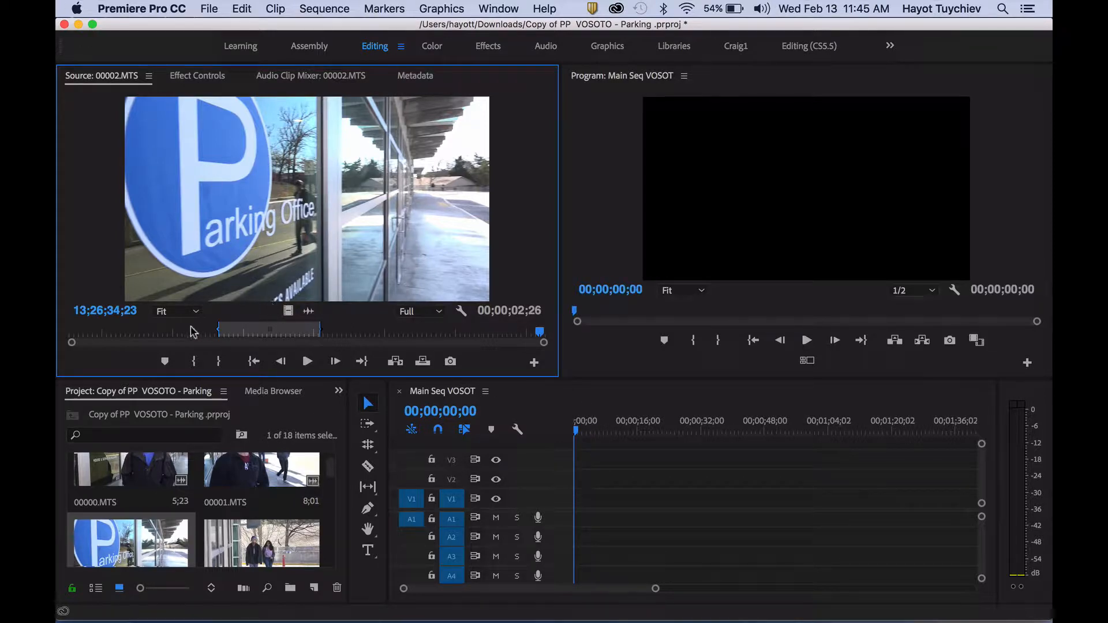
Step: Mark an earlier in point and an out point at 13;26;28;19 on clip 00002.MTS, and place it at the start of V1 and A1
click(208, 333)
key(i)
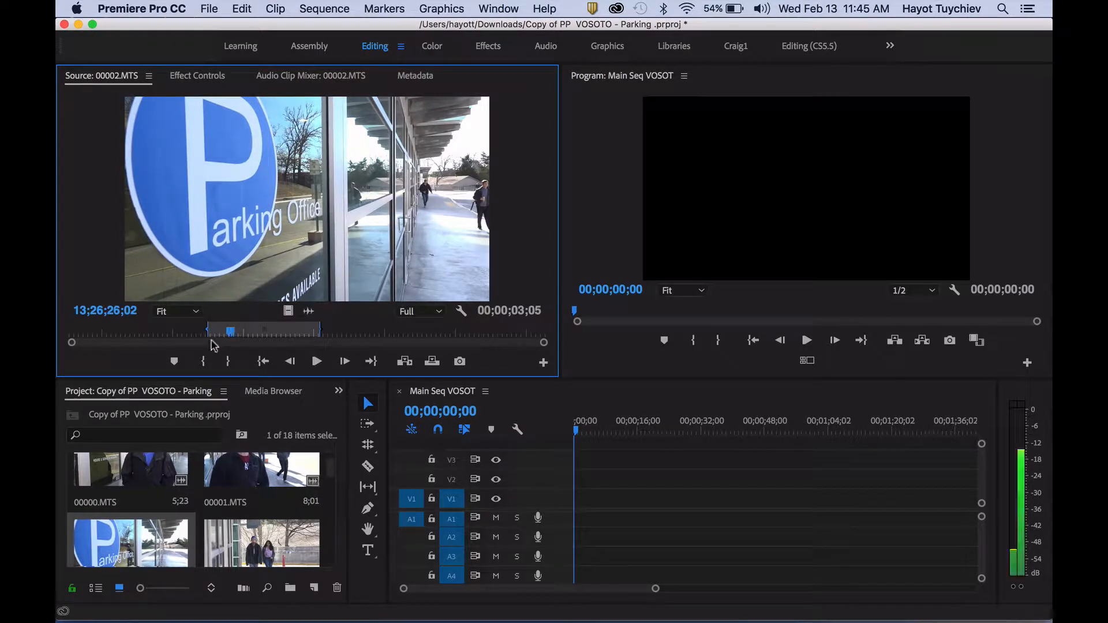
click(327, 334)
drag(328, 333, 322, 334)
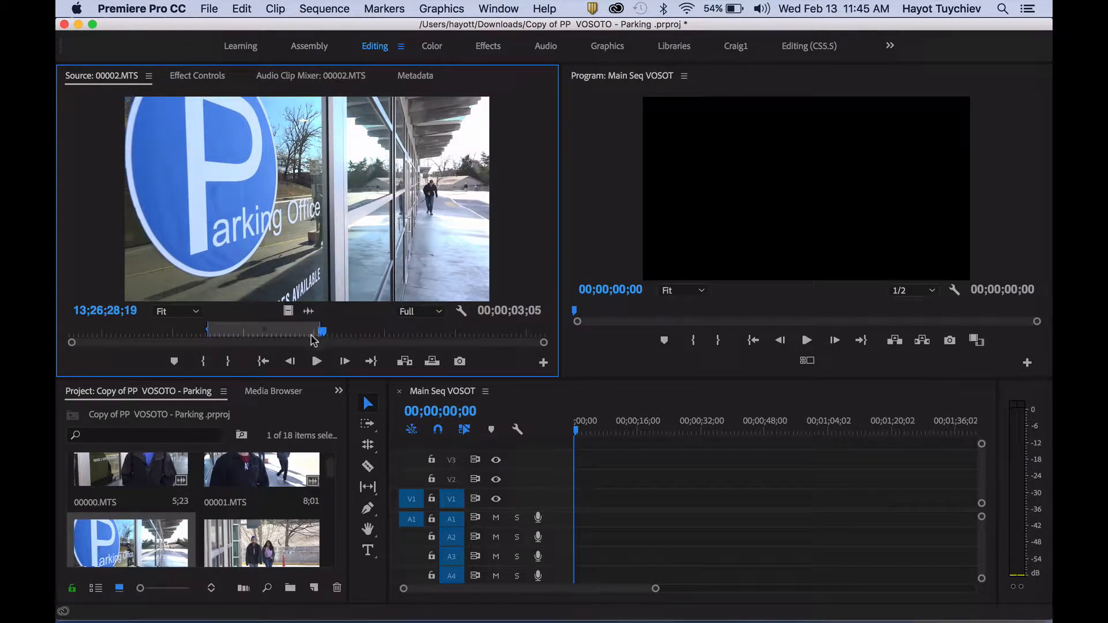
click(228, 362)
drag(526, 300, 577, 519)
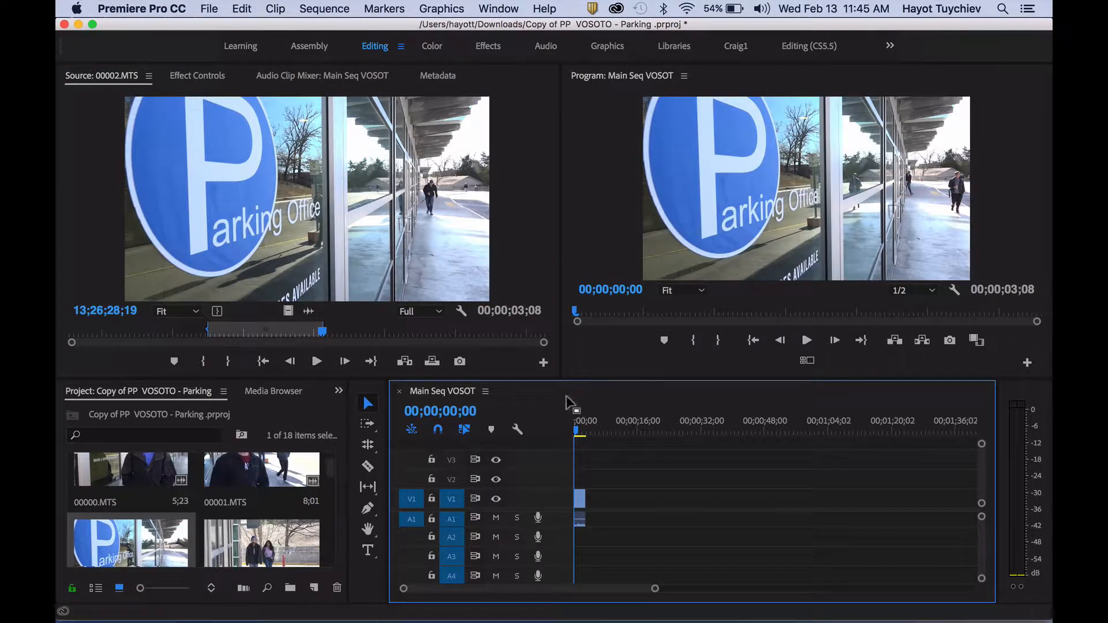
click(581, 433)
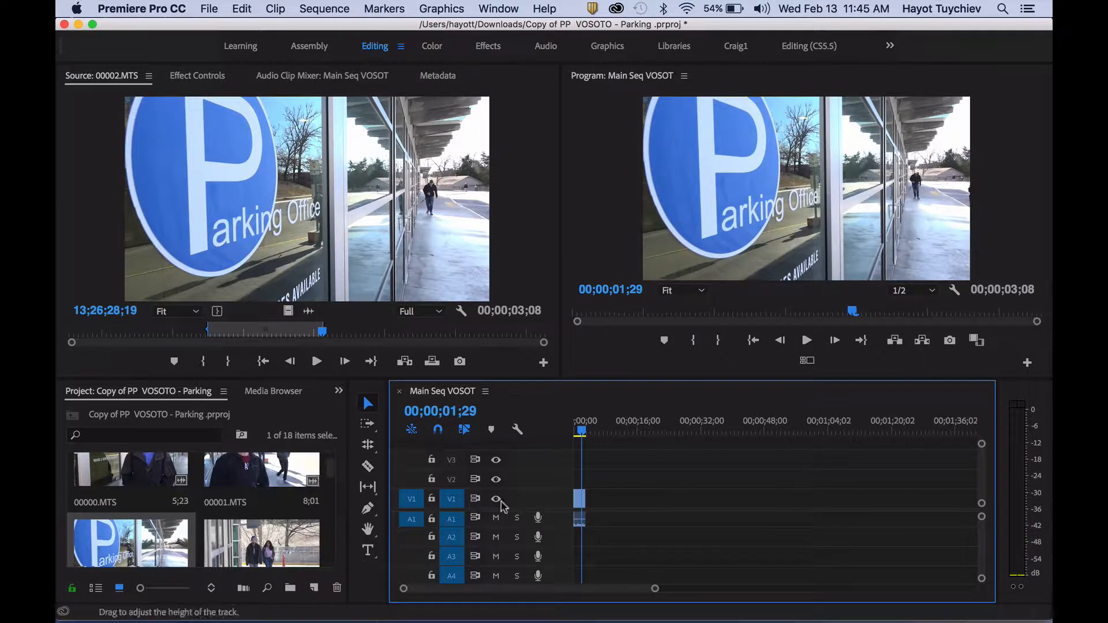
Step: Place the marked section of clip 00003.MTS directly after 00002.MTS on tracks V1 and A1
double_click(232, 538)
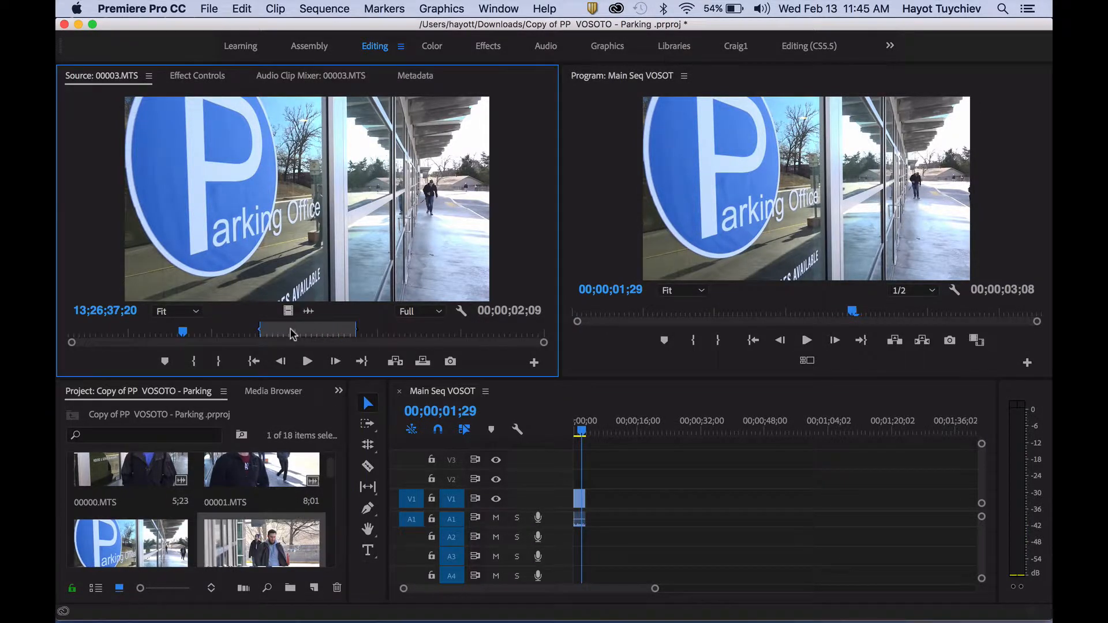
drag(331, 240, 589, 507)
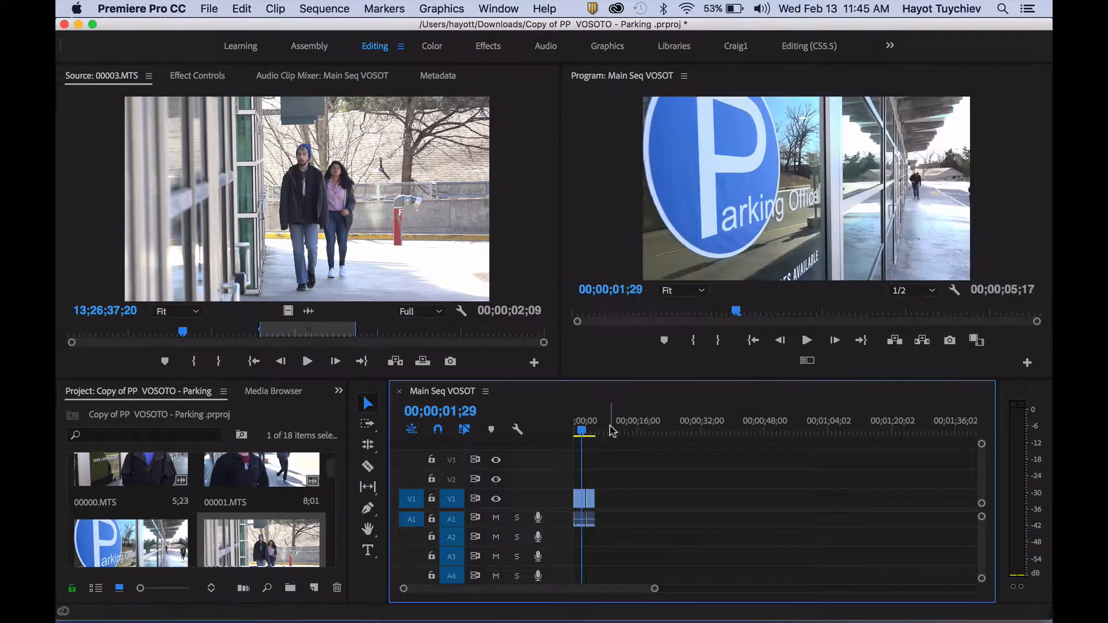
key(equal)
key(equal)
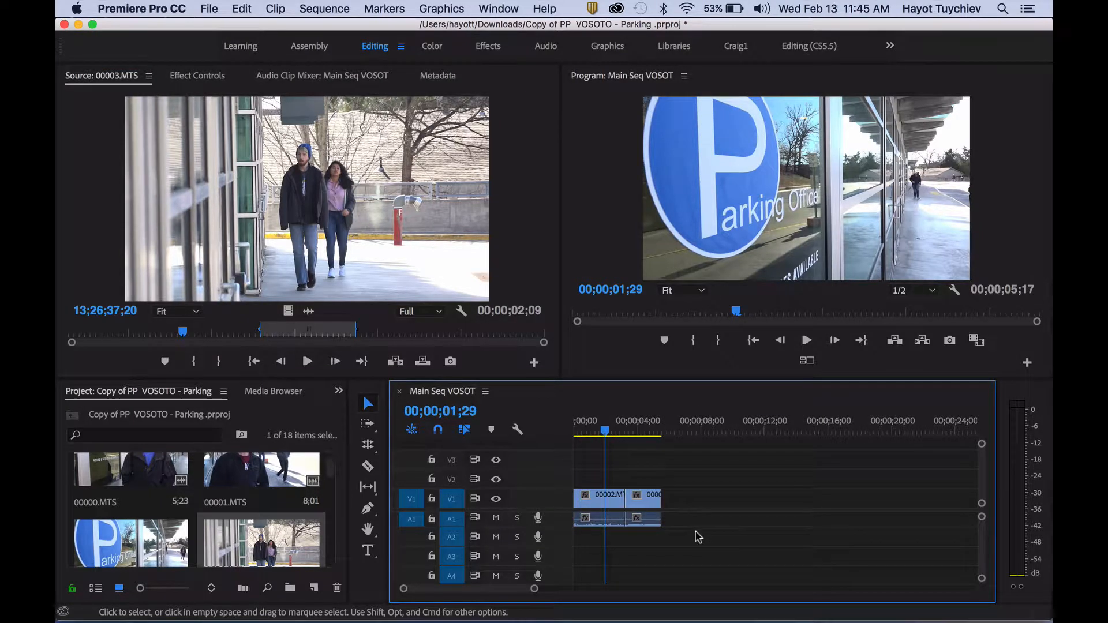
mouse_move(456, 525)
mouse_down()
mouse_move(455, 540)
mouse_move(454, 523)
mouse_up()
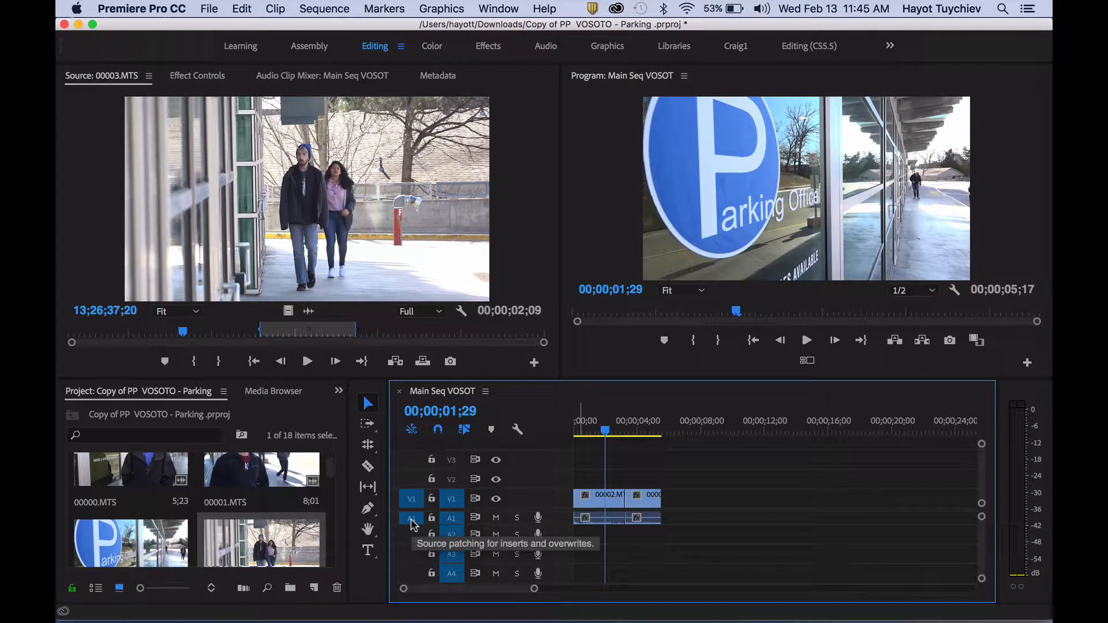
Step: Inspect the audio waveform of clip 00000.MTS and place the clip on V1 and A1, leaving a short gap after 00003.MTS
click(129, 480)
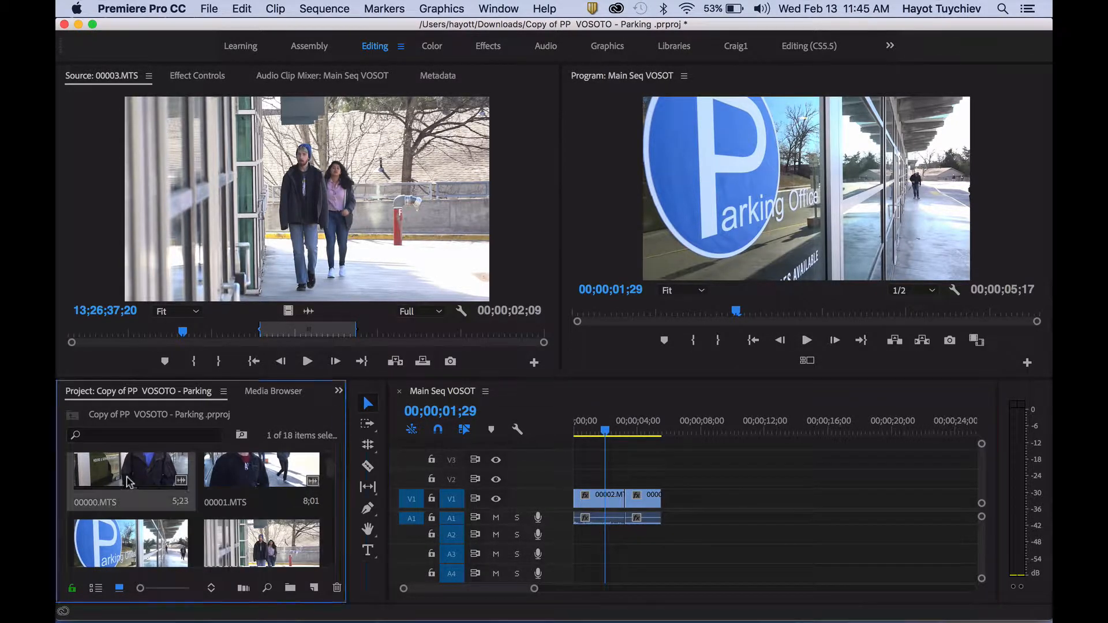
double_click(128, 480)
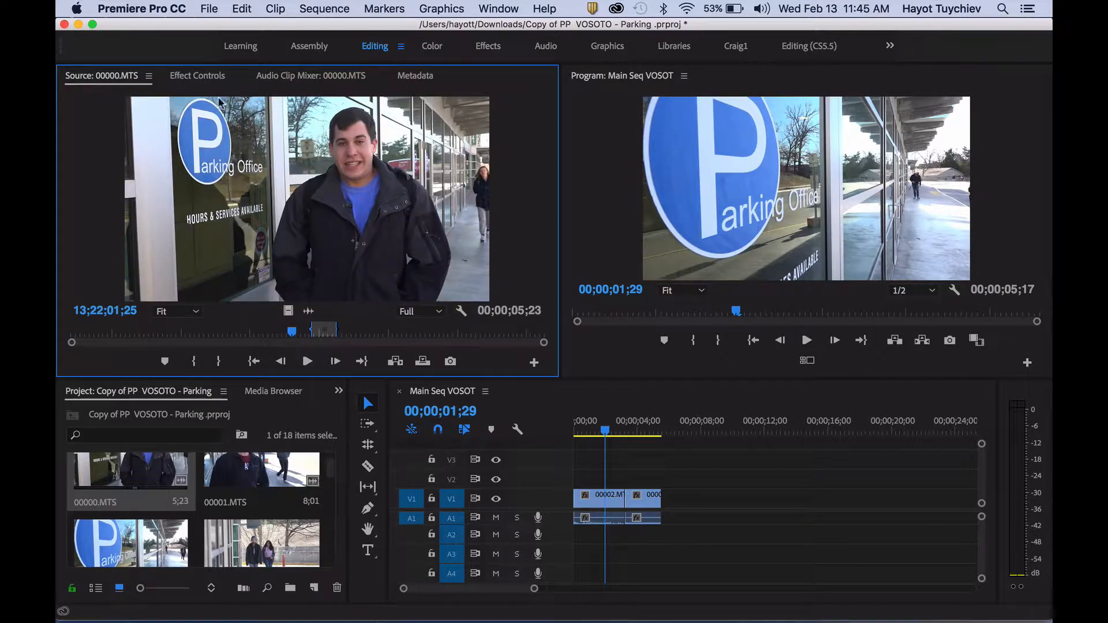
click(308, 312)
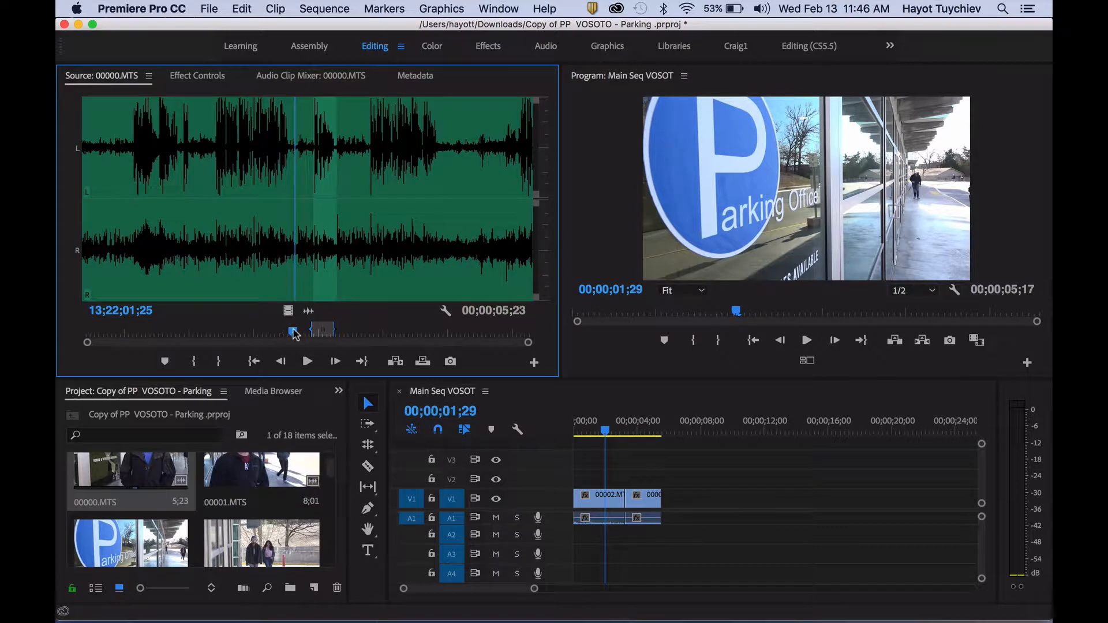
drag(293, 334, 299, 333)
click(288, 311)
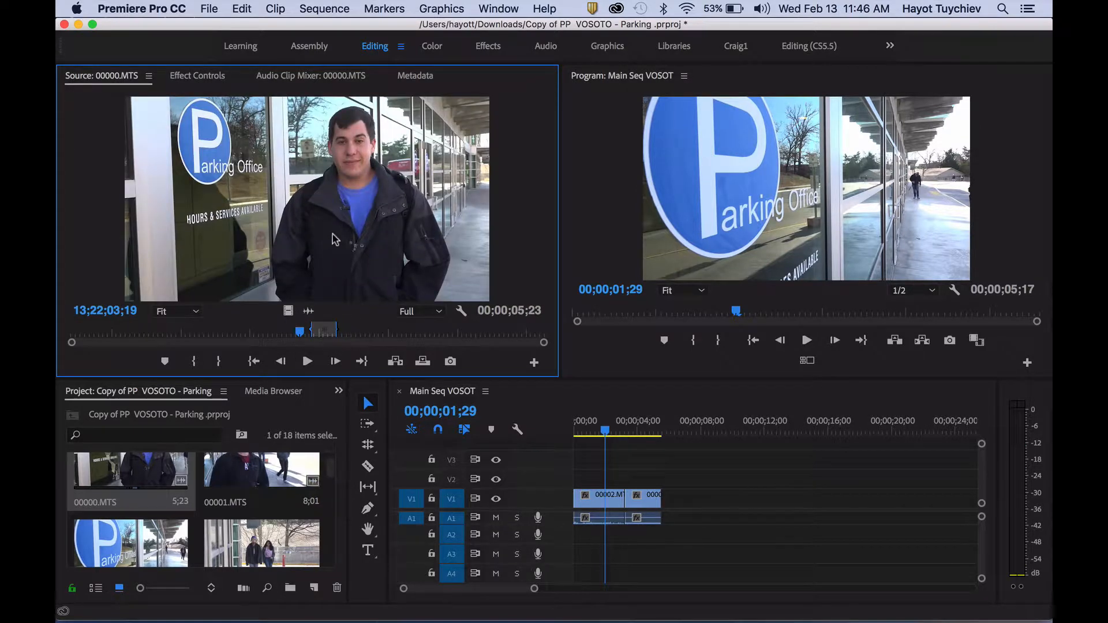
drag(332, 238, 678, 507)
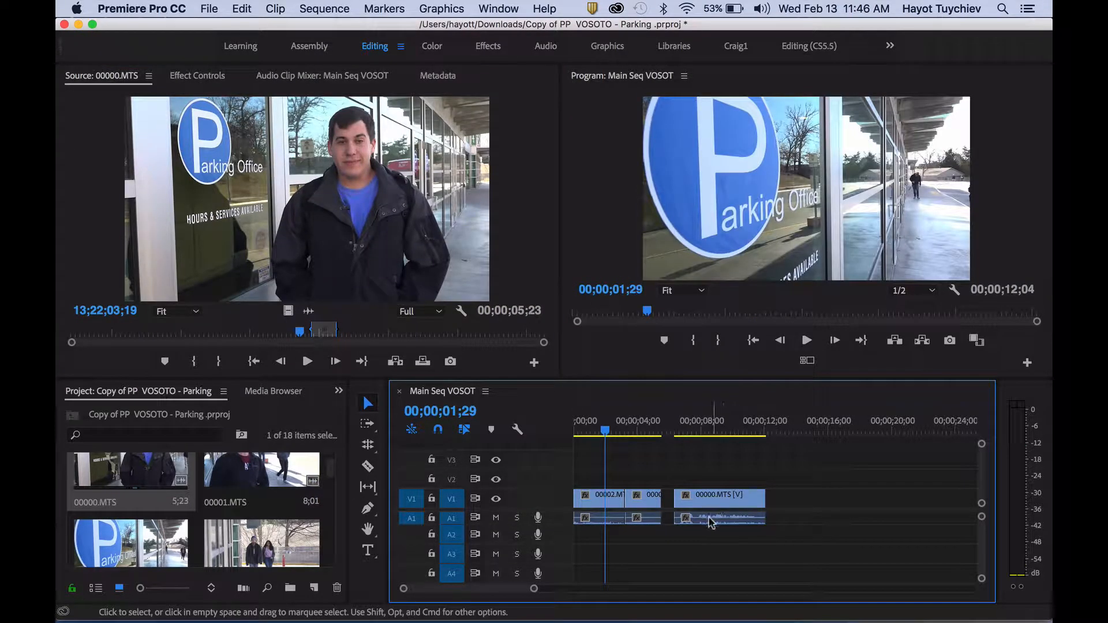
click(701, 430)
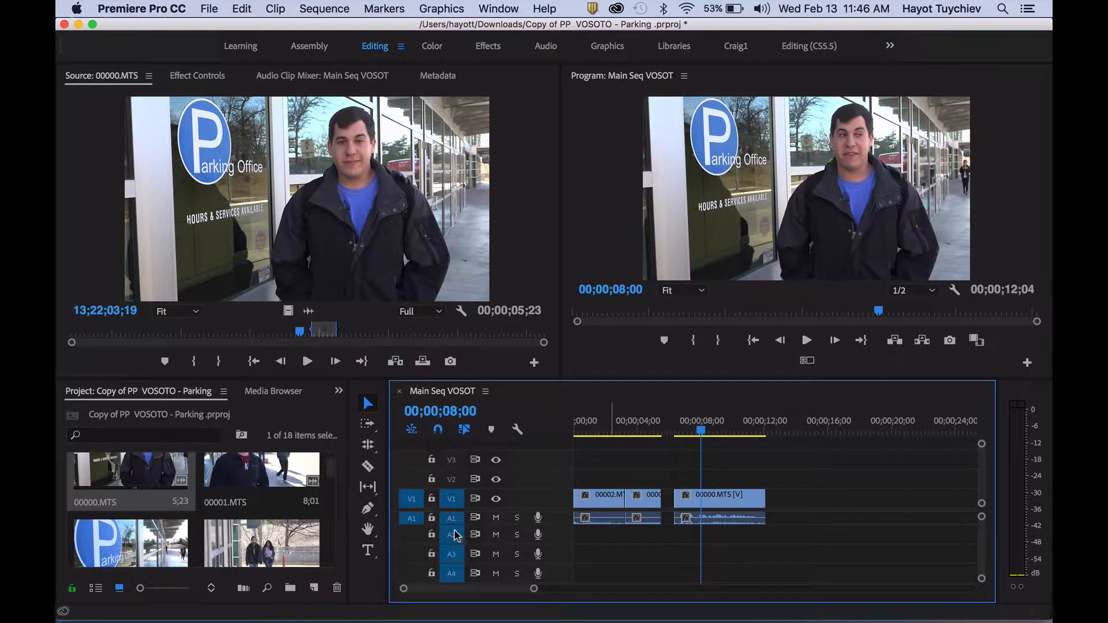
Step: Enlarge the Audio 1 track and the timeline area to show the waveforms of both channels
drag(451, 526, 454, 572)
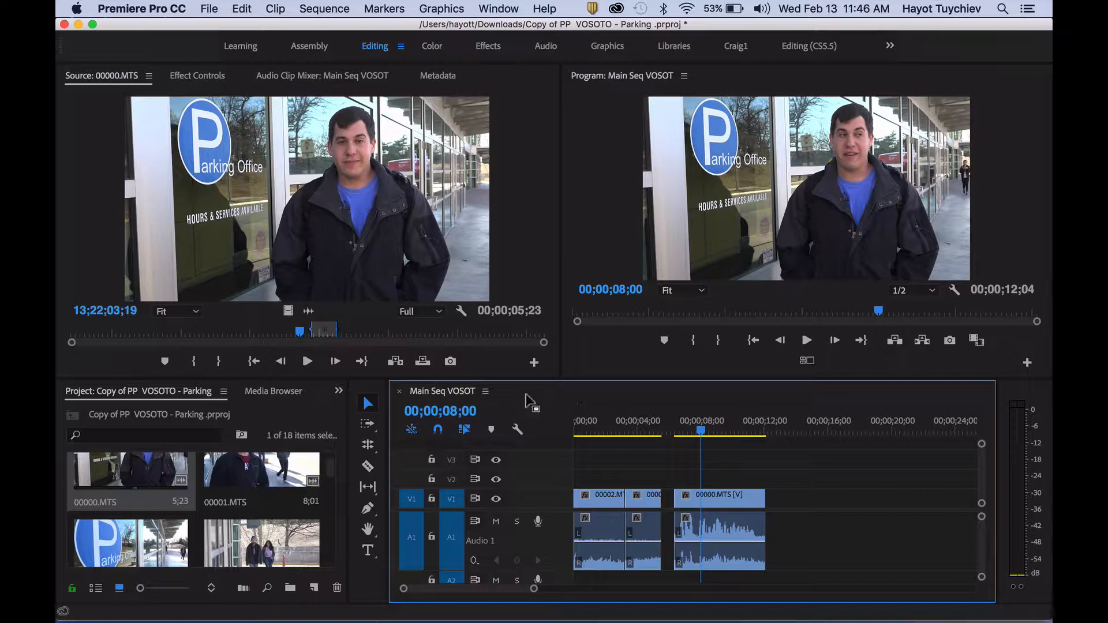
drag(523, 376, 522, 324)
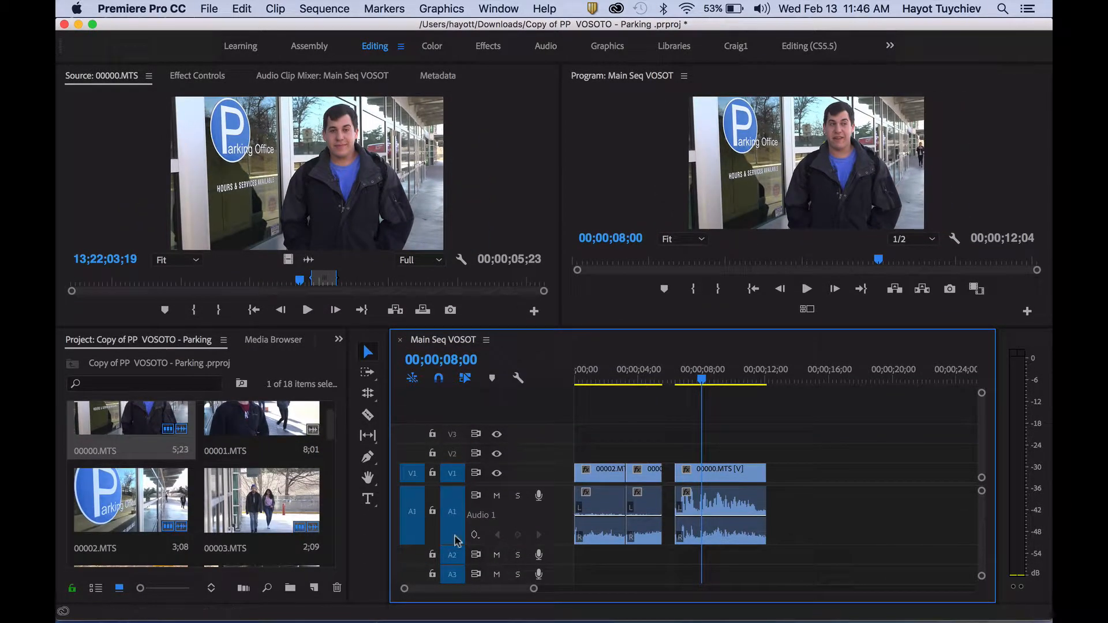
Step: Play clip 00000.MTS in the sequence to check its left and right audio, raising the system volume
click(737, 538)
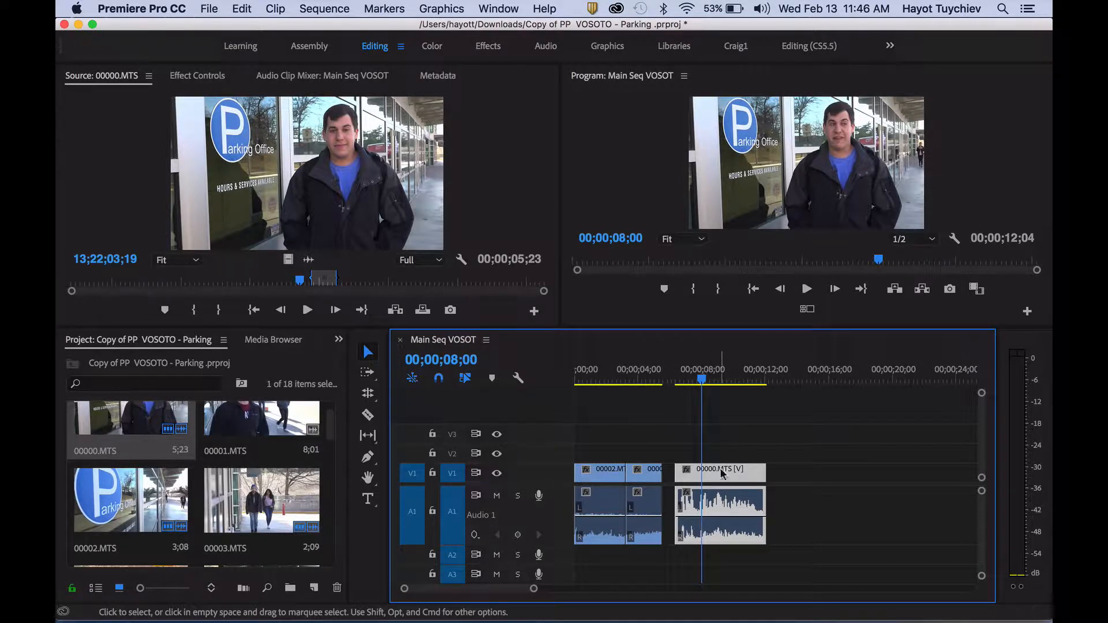
key(space)
key(XF86AudioRaiseVolume)
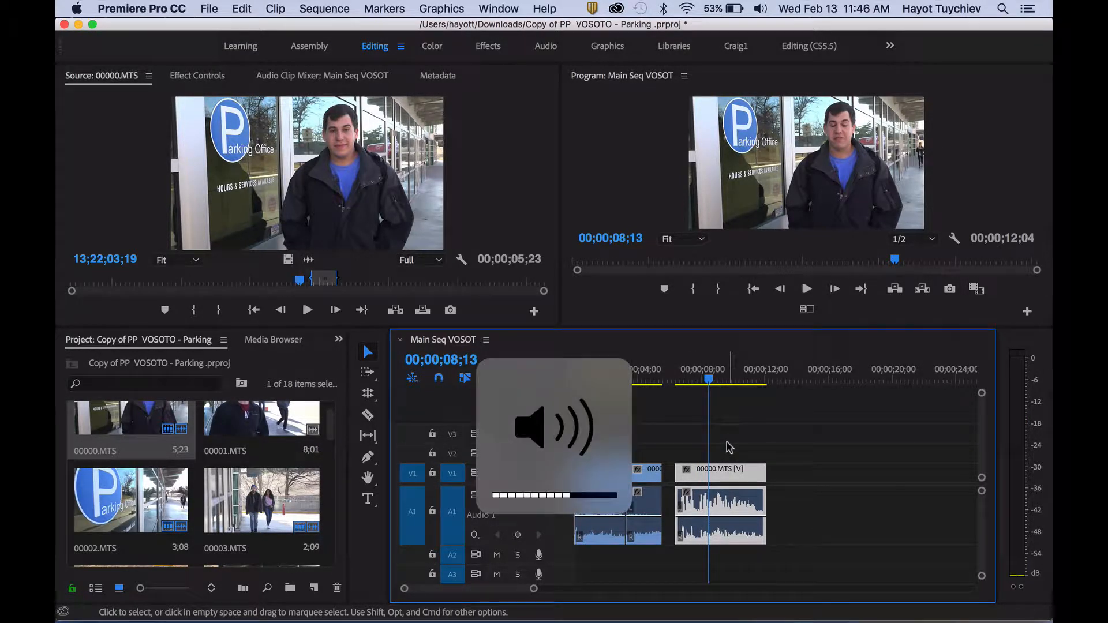
key(space)
key(XF86AudioRaiseVolume)
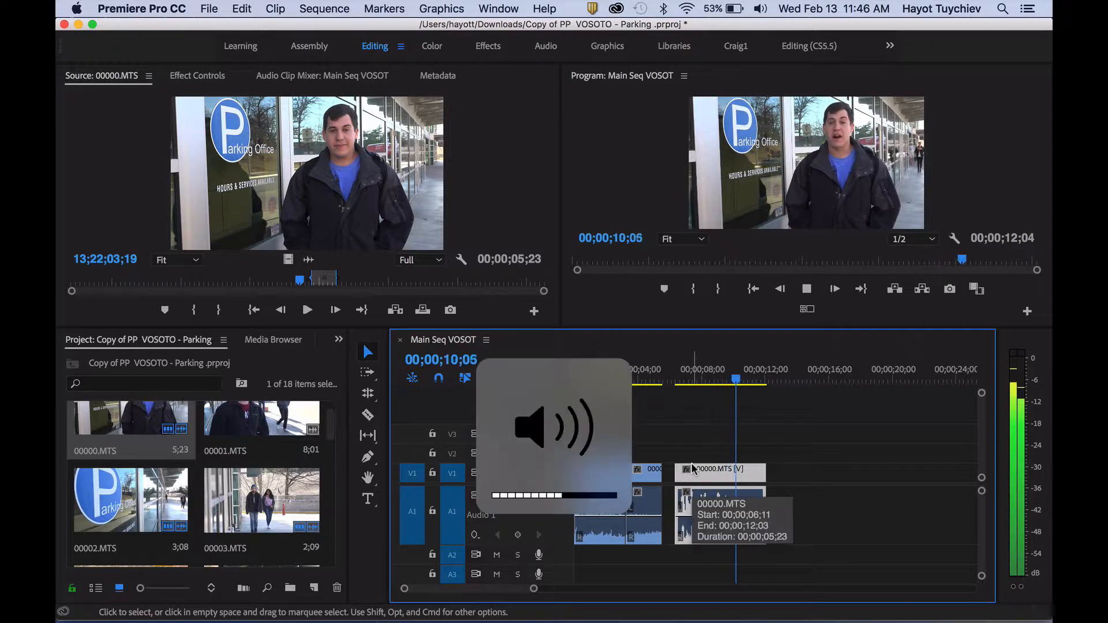
click(707, 365)
drag(707, 362, 725, 368)
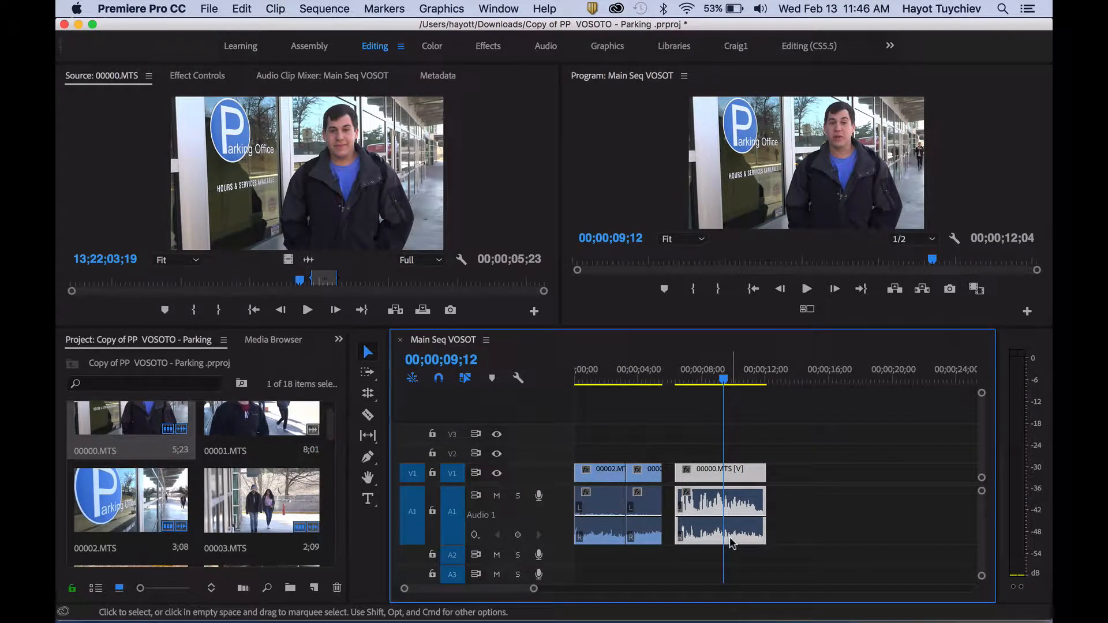
Step: Delete all clips from the Main Seq VOSOT sequence
click(838, 516)
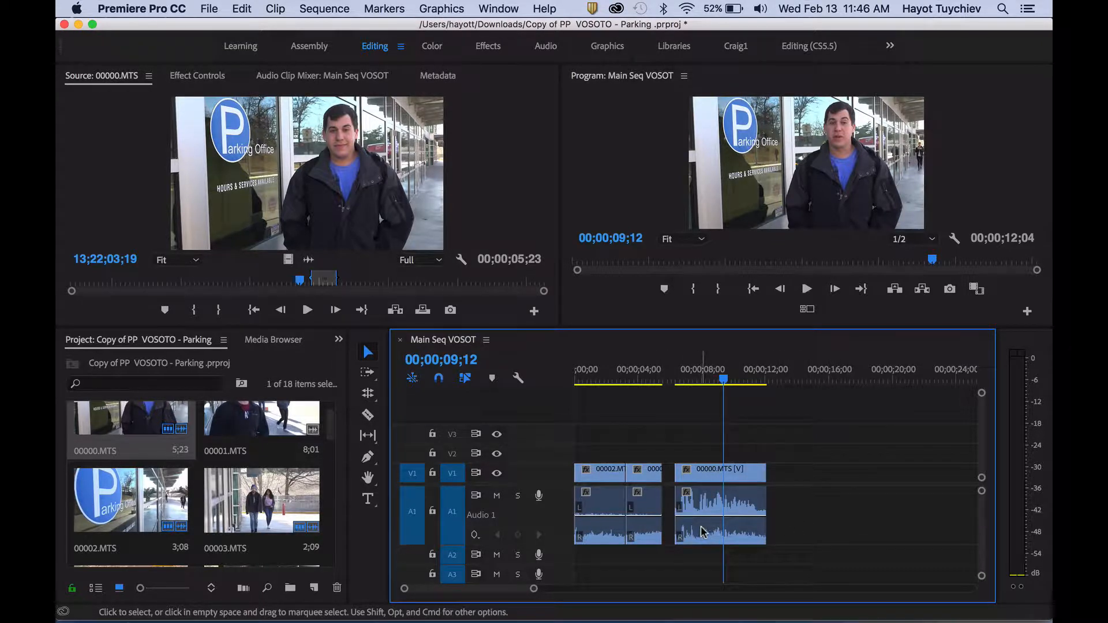
key(super+a)
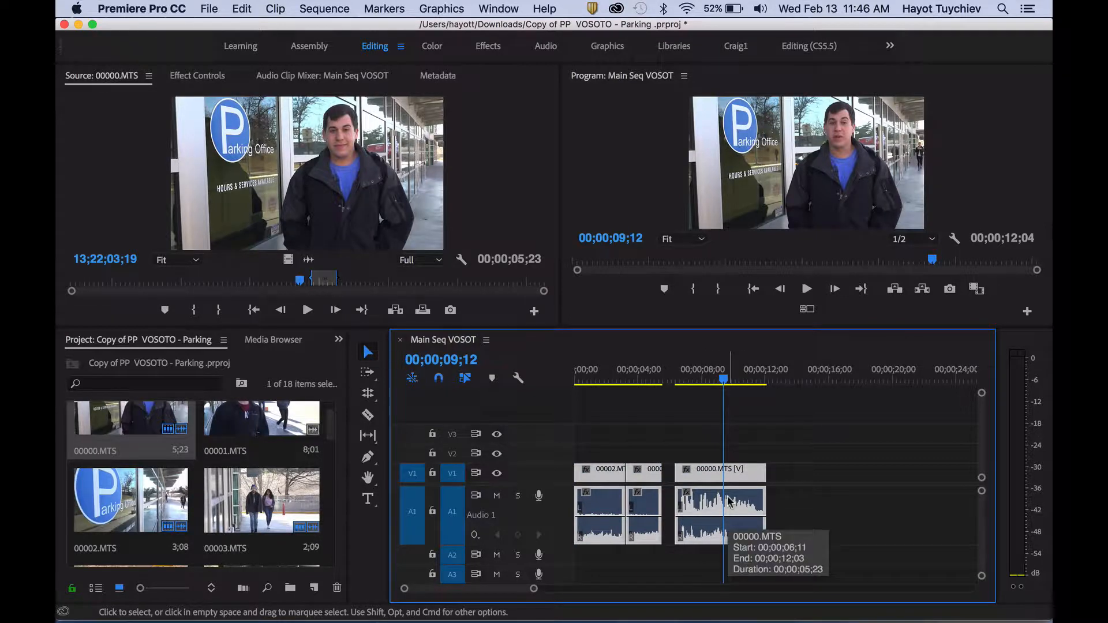
key(Delete)
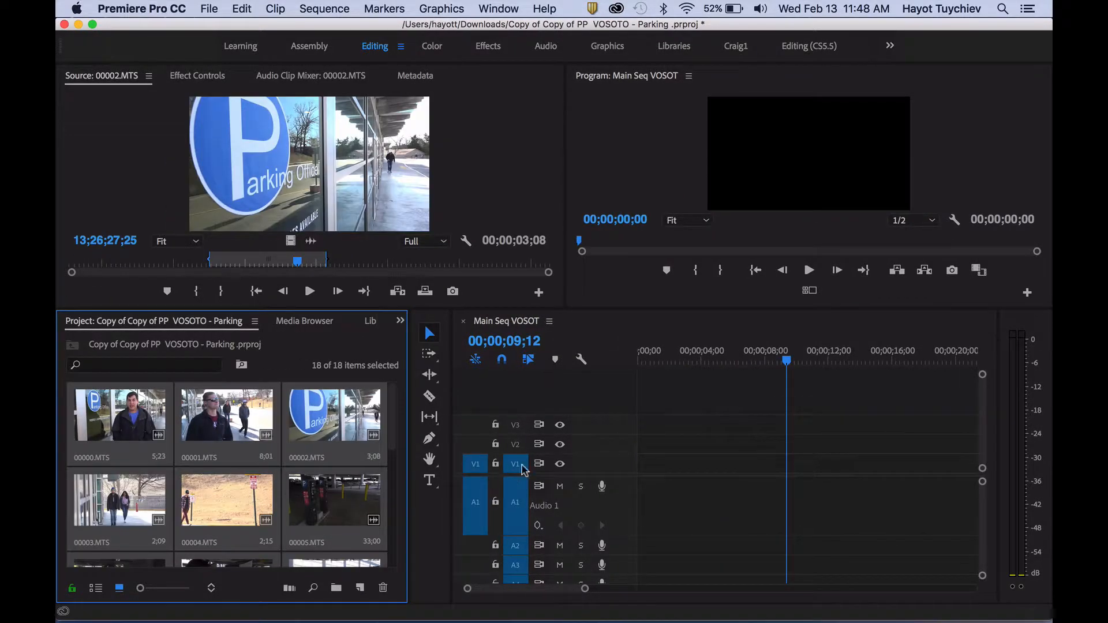
Step: Select all items in the project and change their audio channels to the Mono preset
click(305, 500)
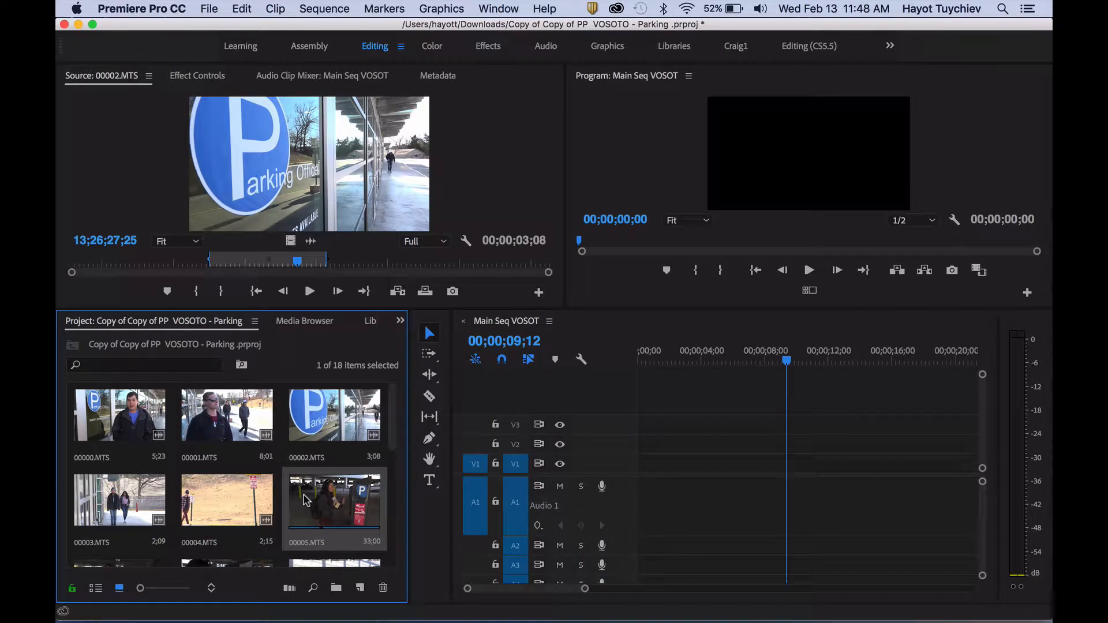
key(super+a)
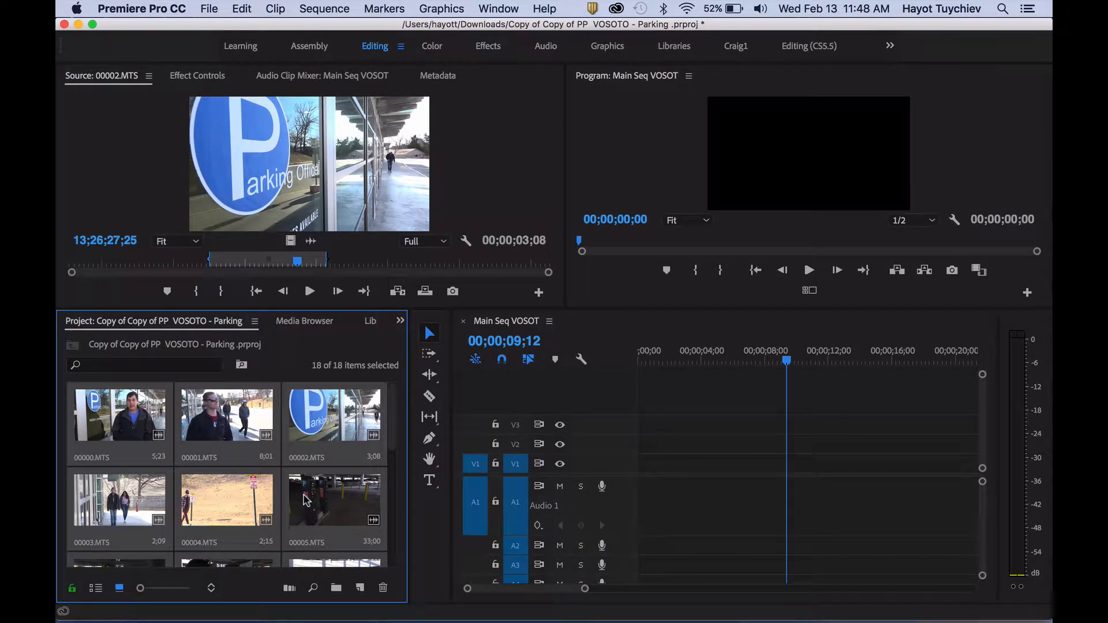
right_click(237, 494)
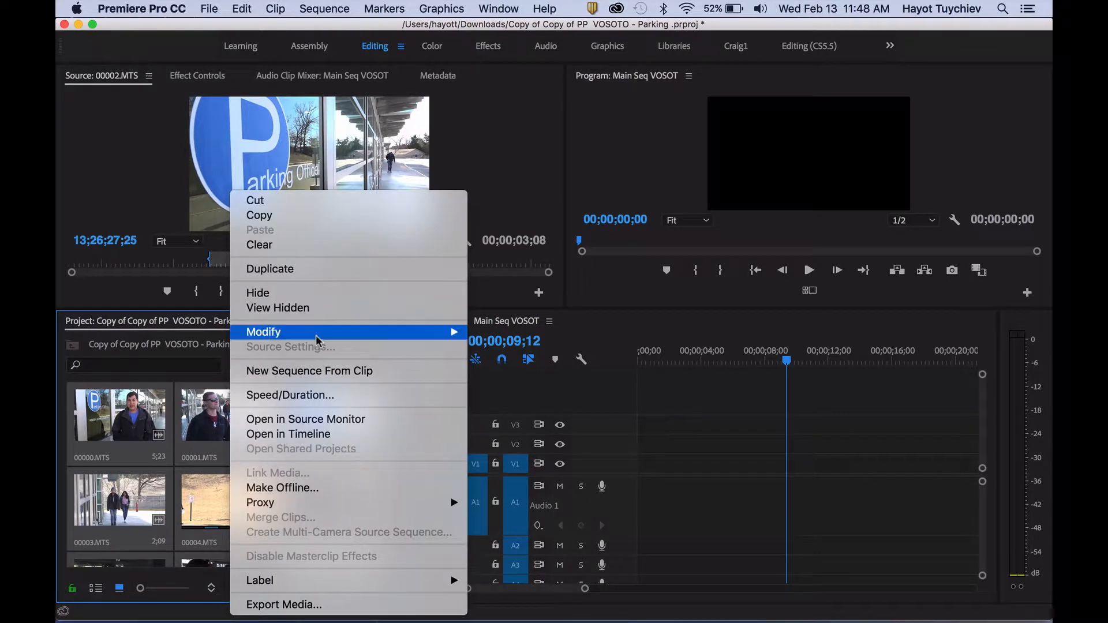
mouse_move(437, 336)
click(504, 339)
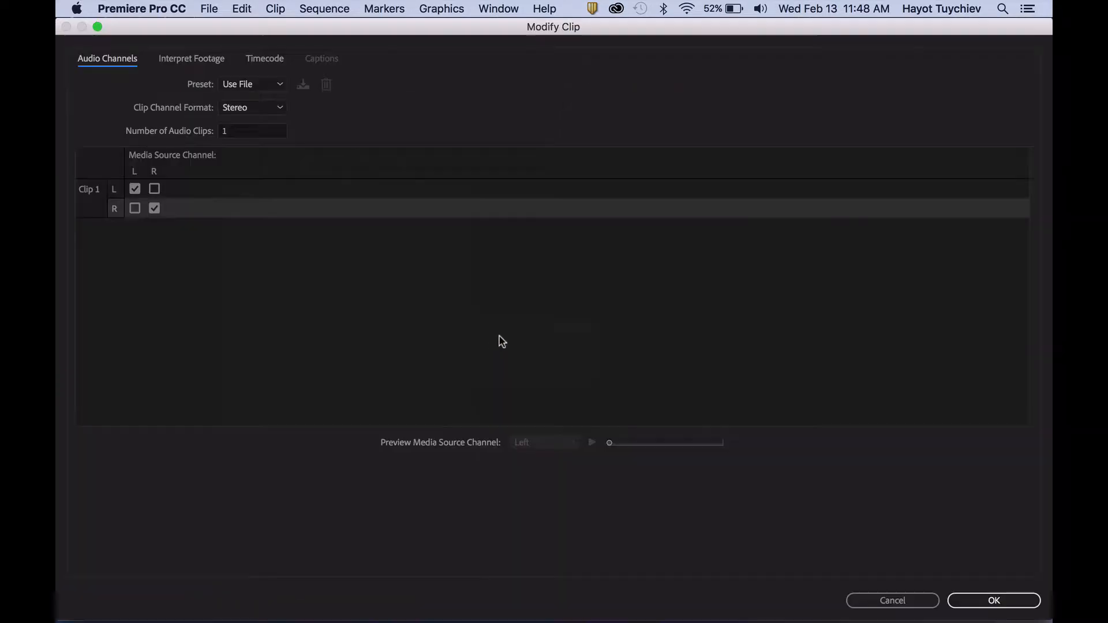
click(264, 85)
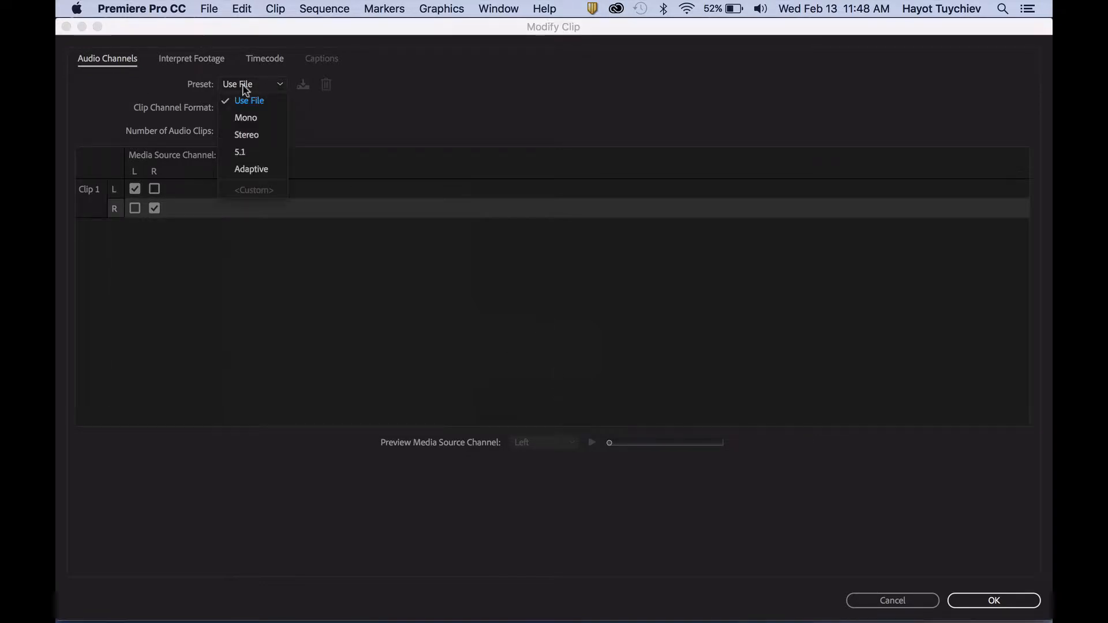
click(245, 118)
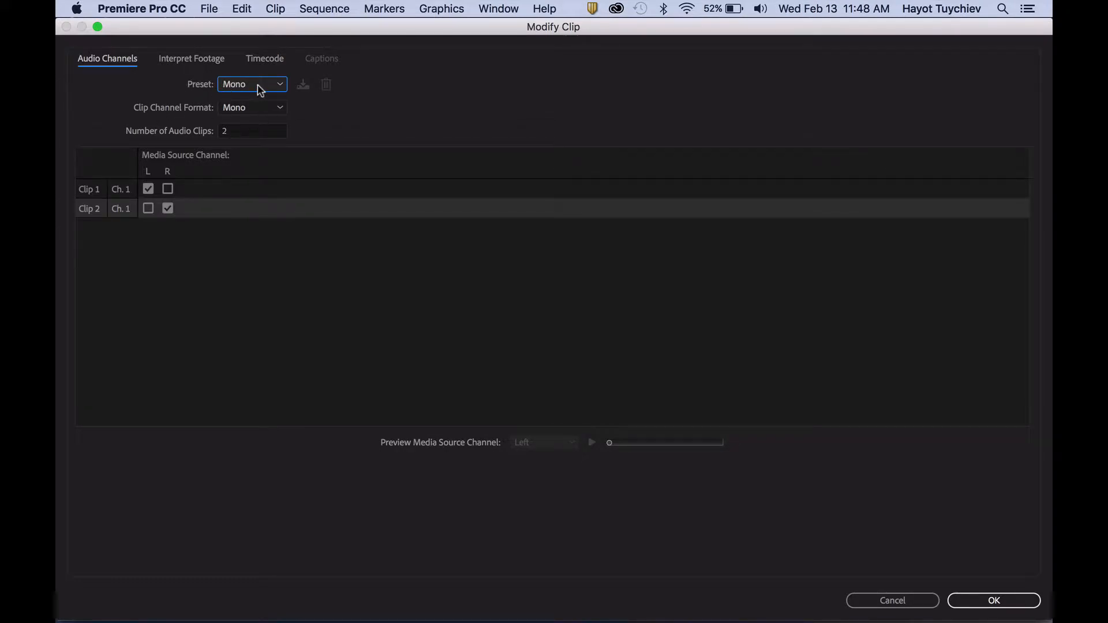
click(994, 600)
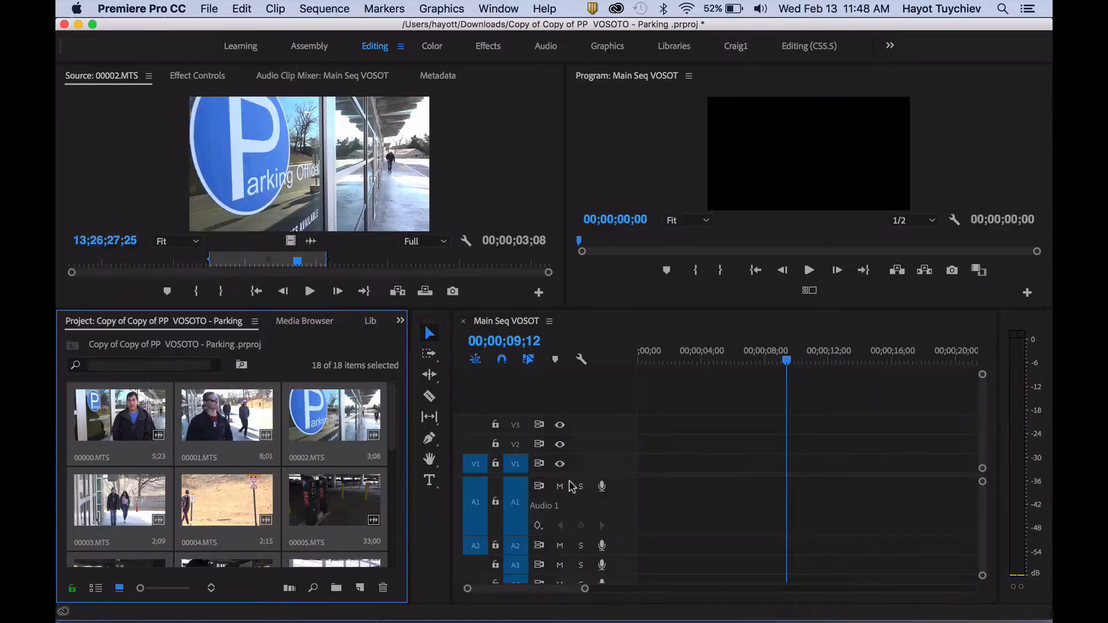
Step: Load clip 00000.MTS as the source and examine the audio waveforms of its two channels
click(301, 508)
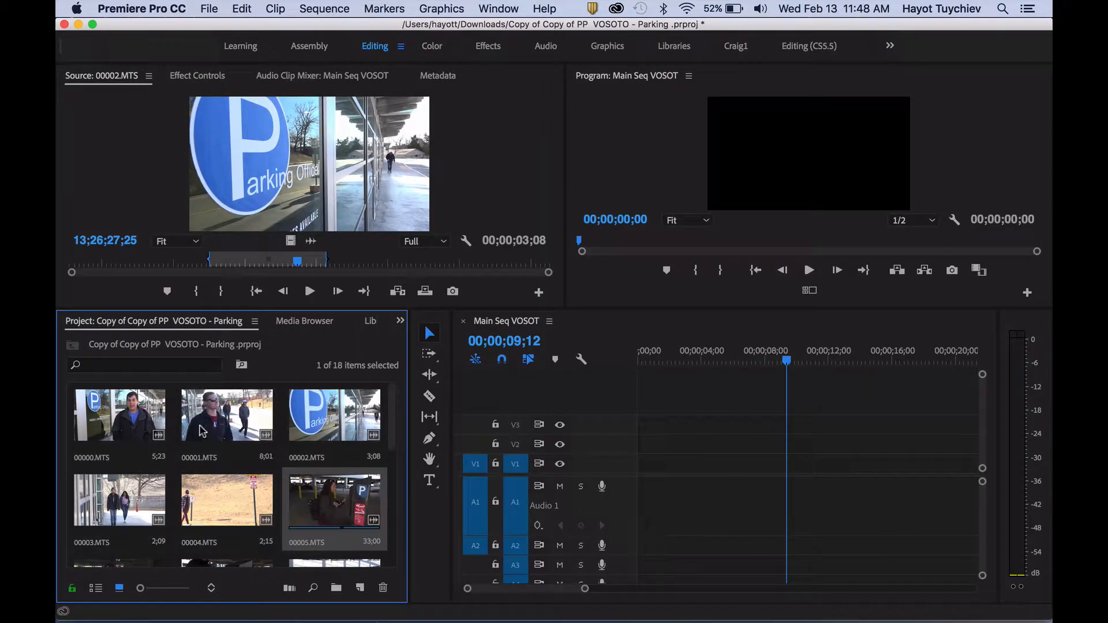
click(135, 430)
double_click(134, 430)
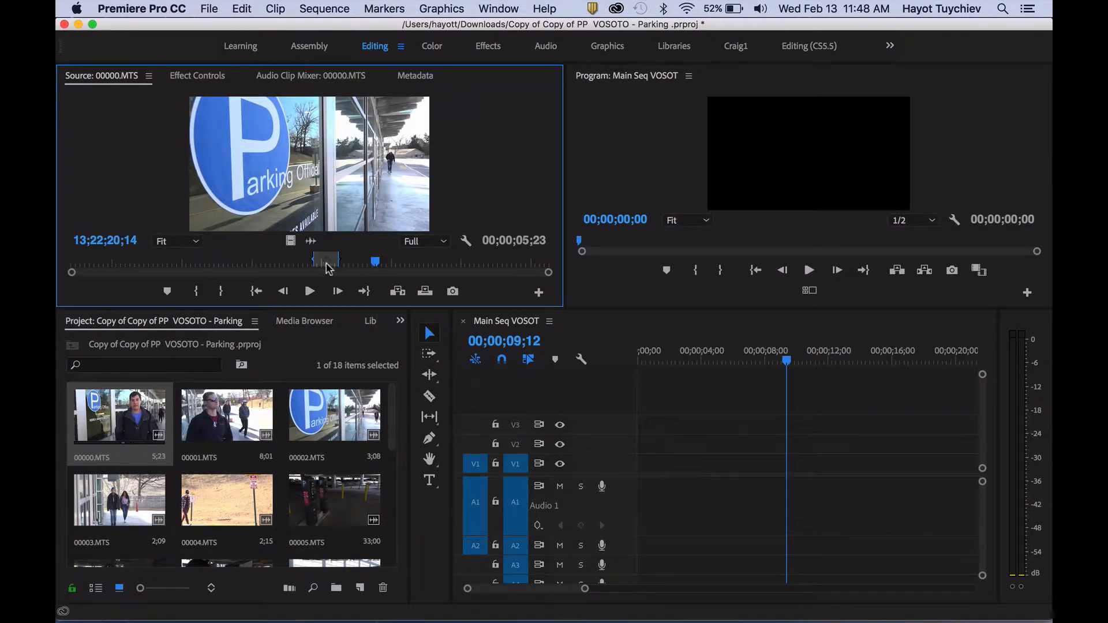
click(311, 241)
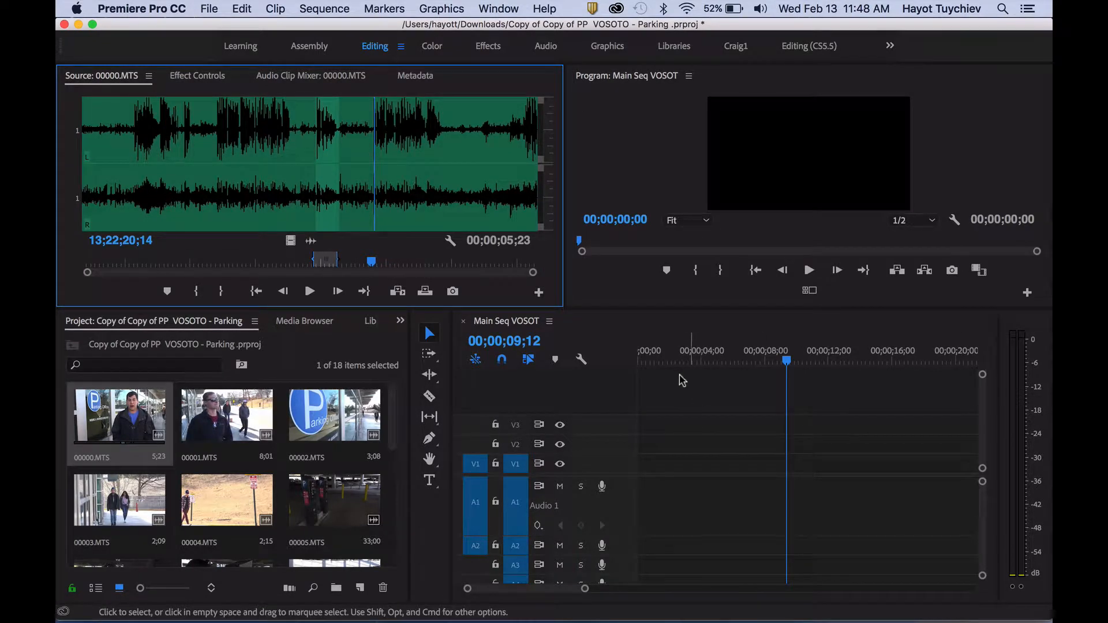
Step: Place clip 00000.MTS at the start of the Main Seq VOSOT sequence on V1, with its audio on A1 and A2
drag(668, 359, 347, 376)
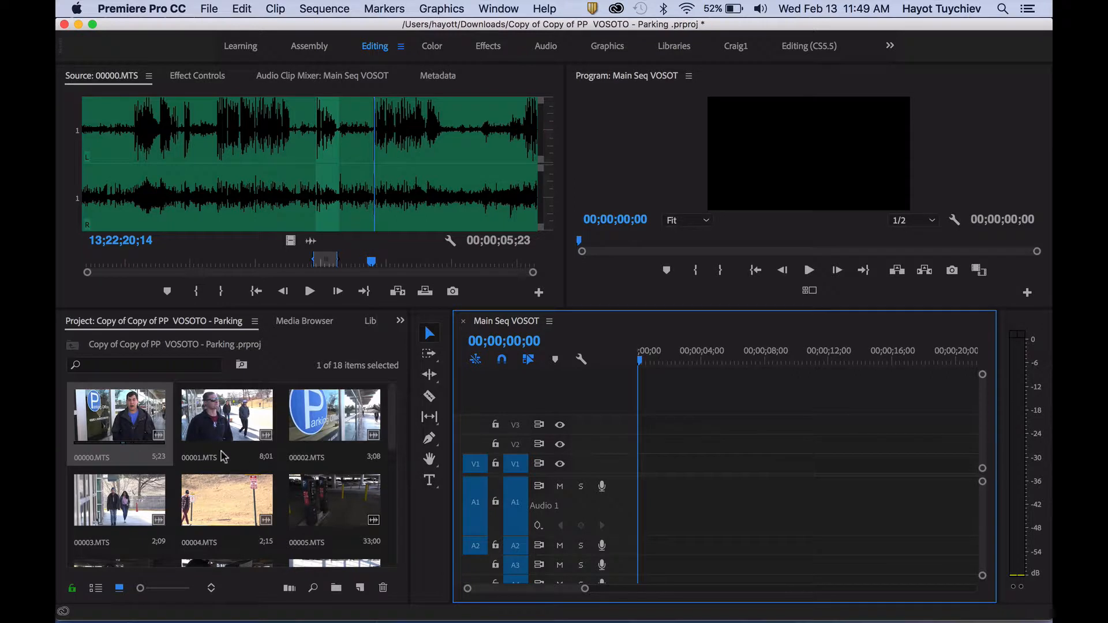
double_click(129, 441)
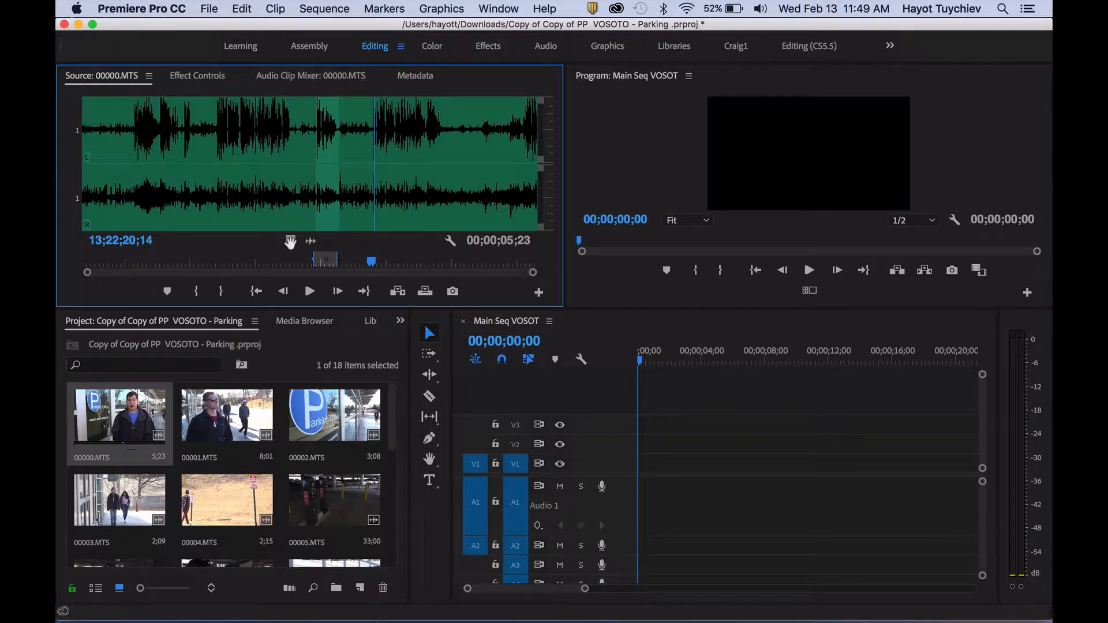
drag(359, 182, 639, 486)
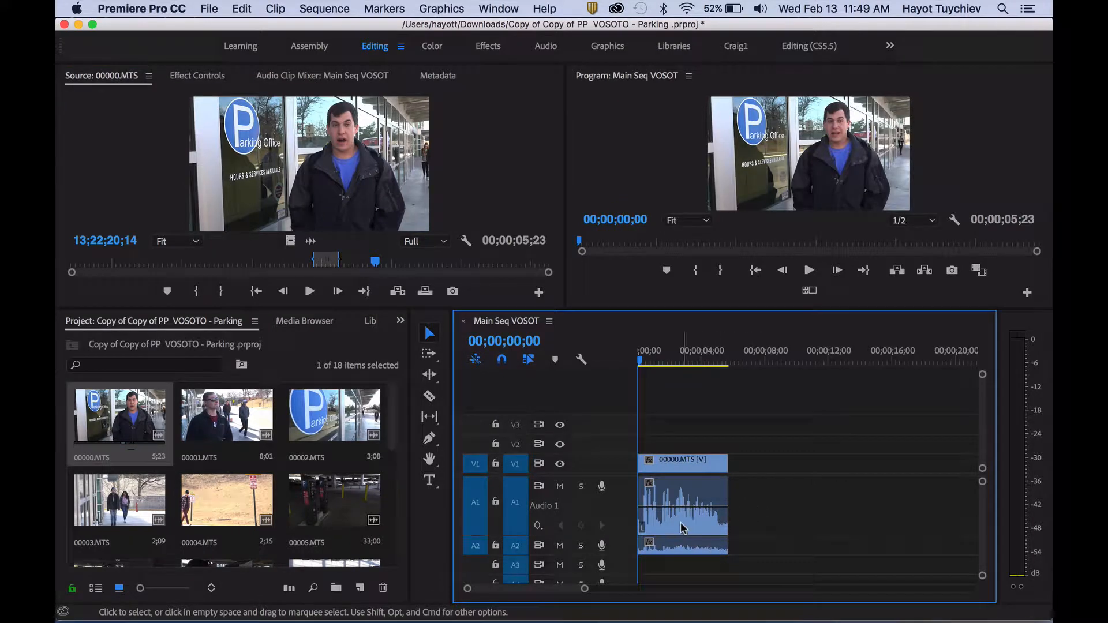
Step: Mute A2 and play the sequence from 00;00;01;21 to hear the A1 channel alone
drag(652, 350, 665, 353)
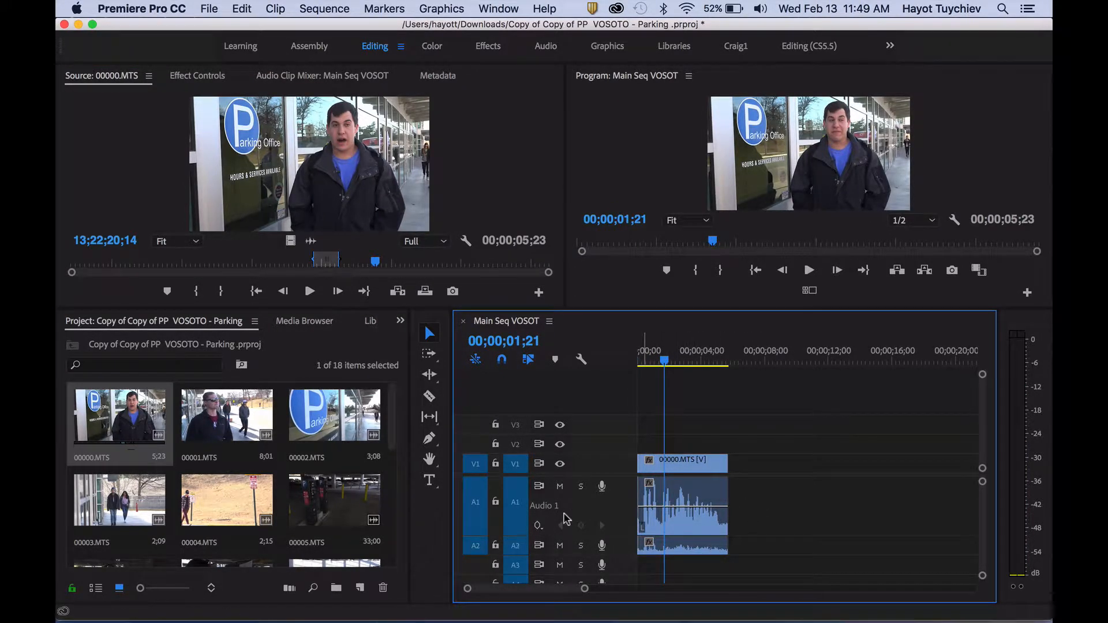
click(560, 545)
key(space)
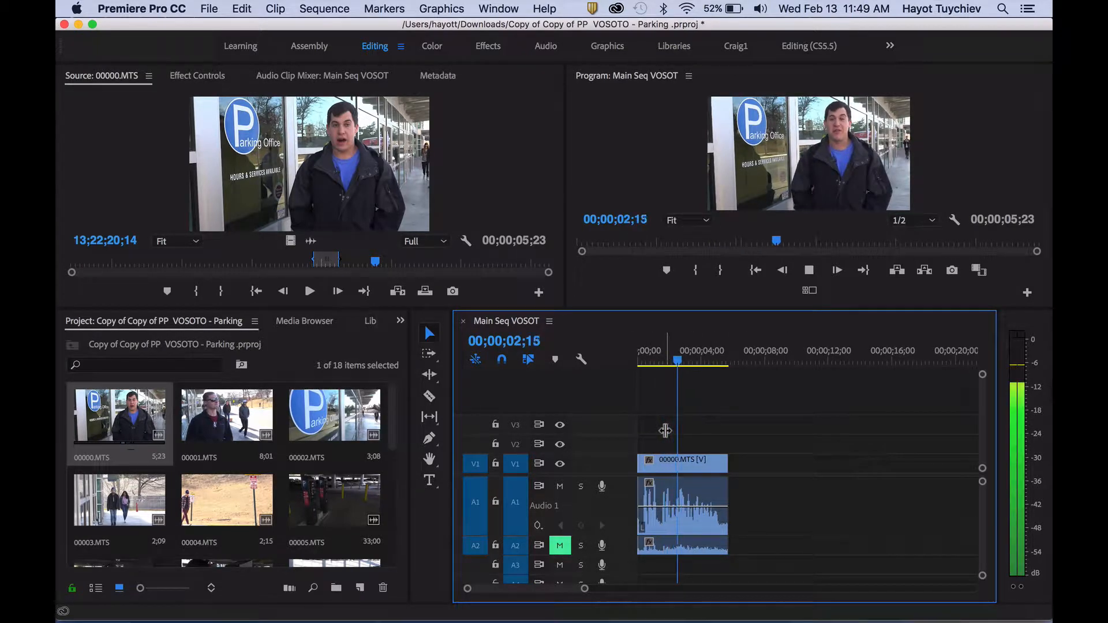
key(space)
Step: Unmute A2, mute A1 and play the same part of the clip to hear the A2 channel alone
click(560, 546)
click(560, 486)
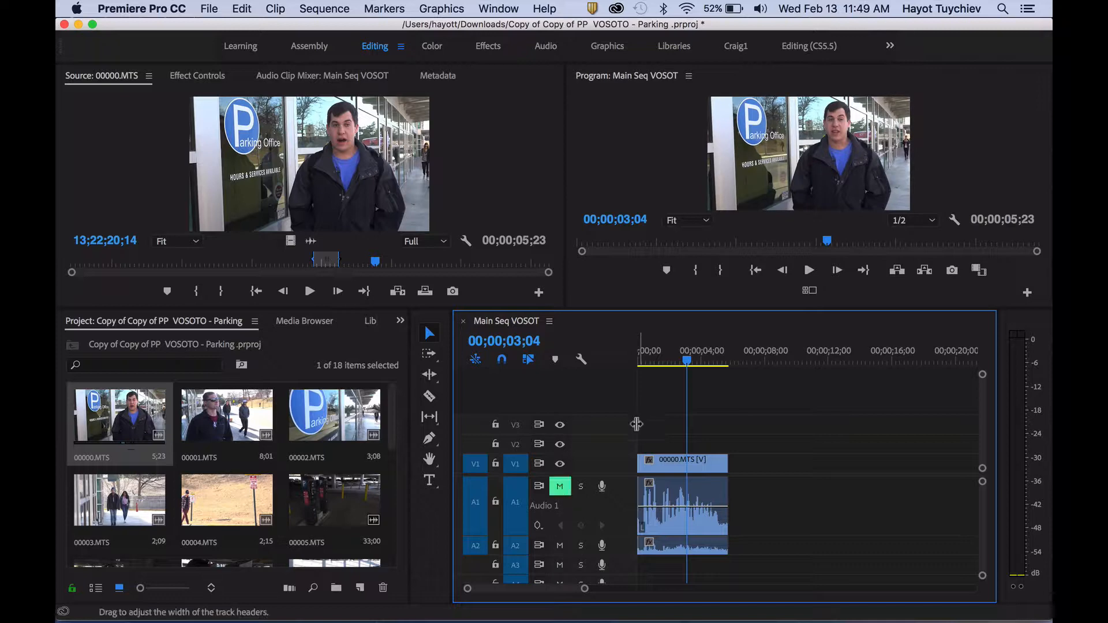
click(666, 361)
key(space)
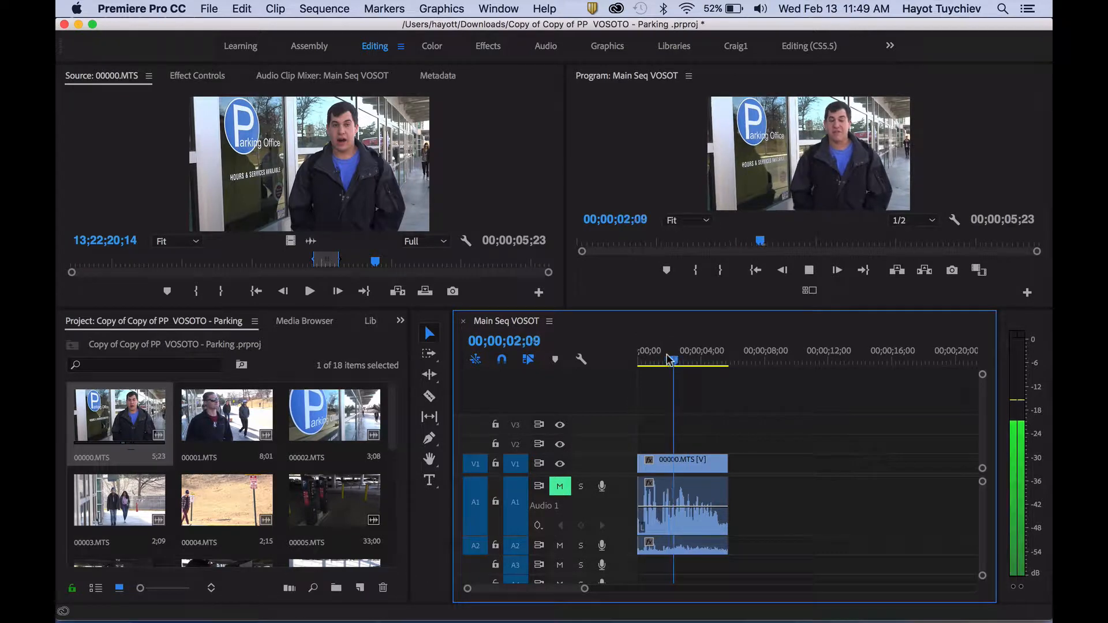
key(space)
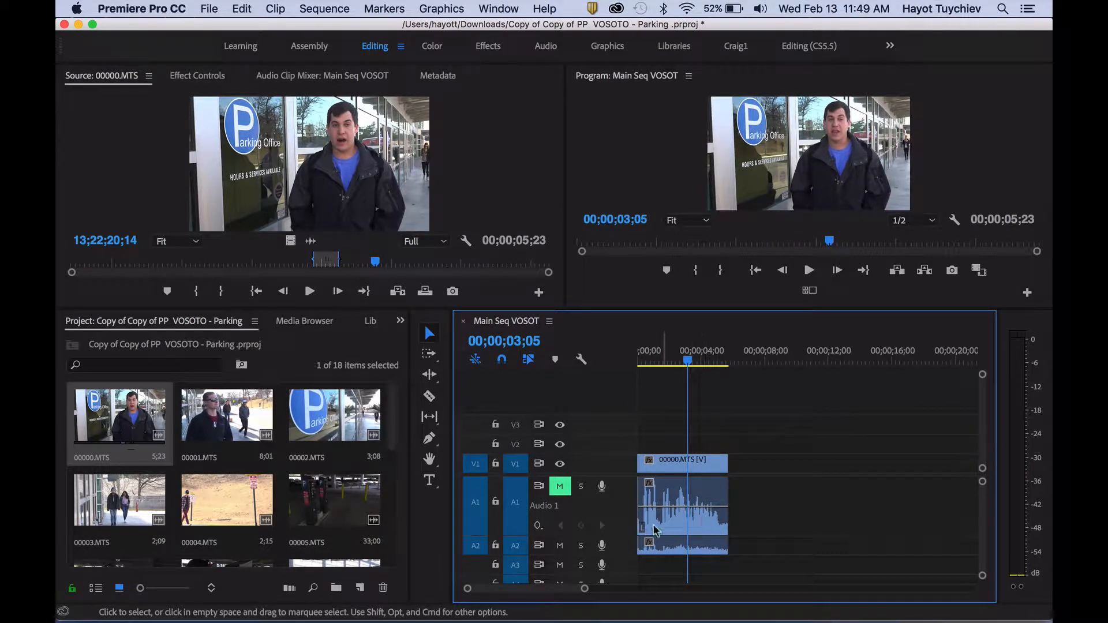
Step: Restore both audio tracks to unmuted and delete clip 00000.MTS from the sequence
click(560, 546)
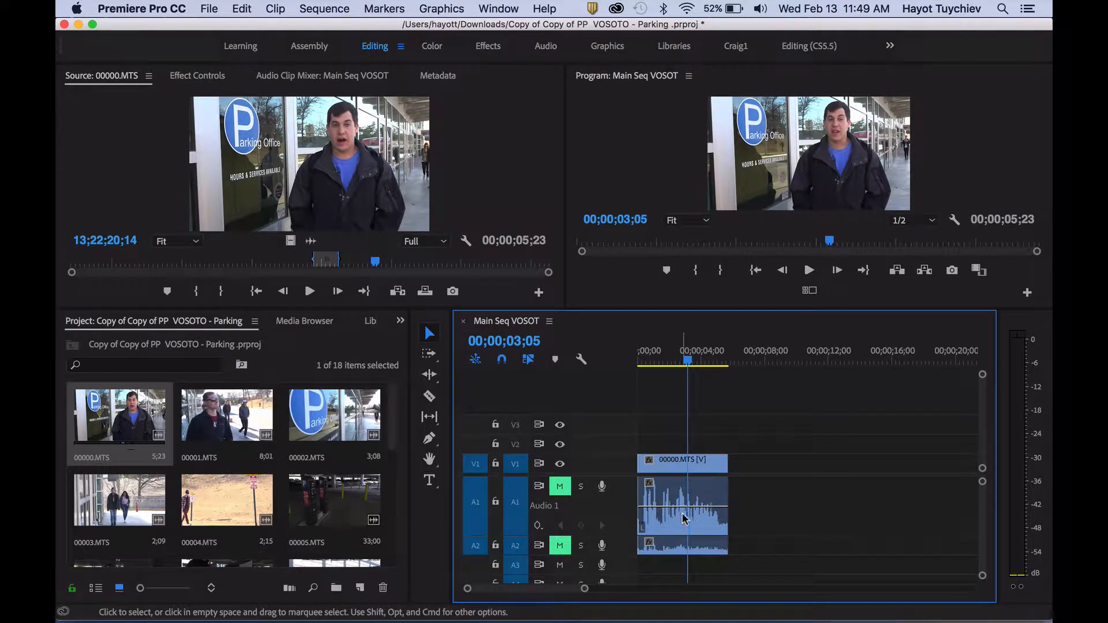
click(675, 522)
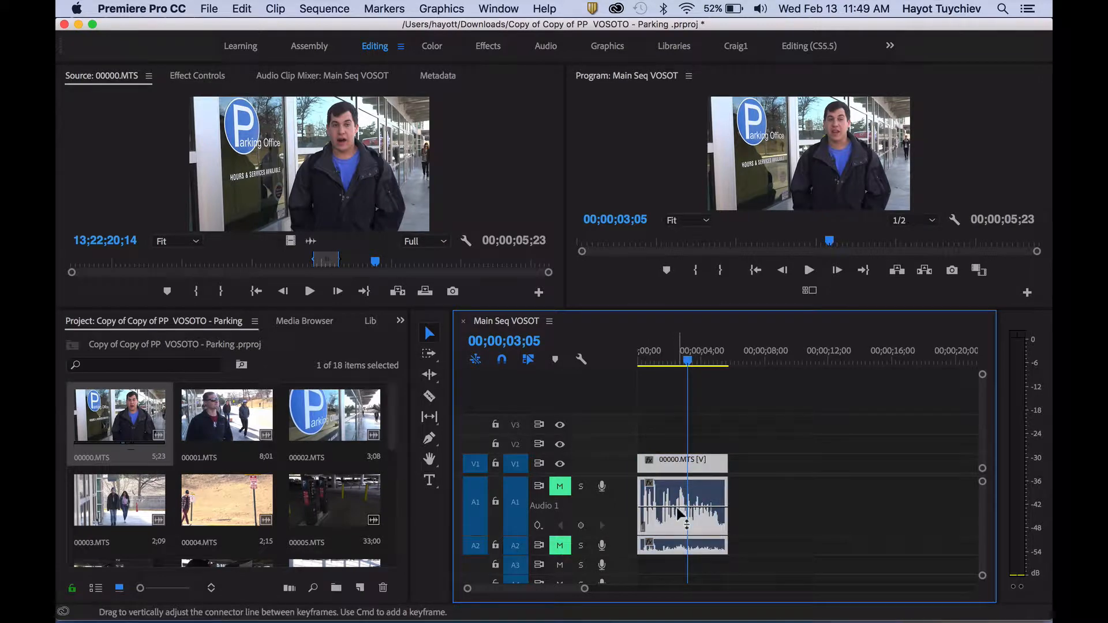
click(560, 487)
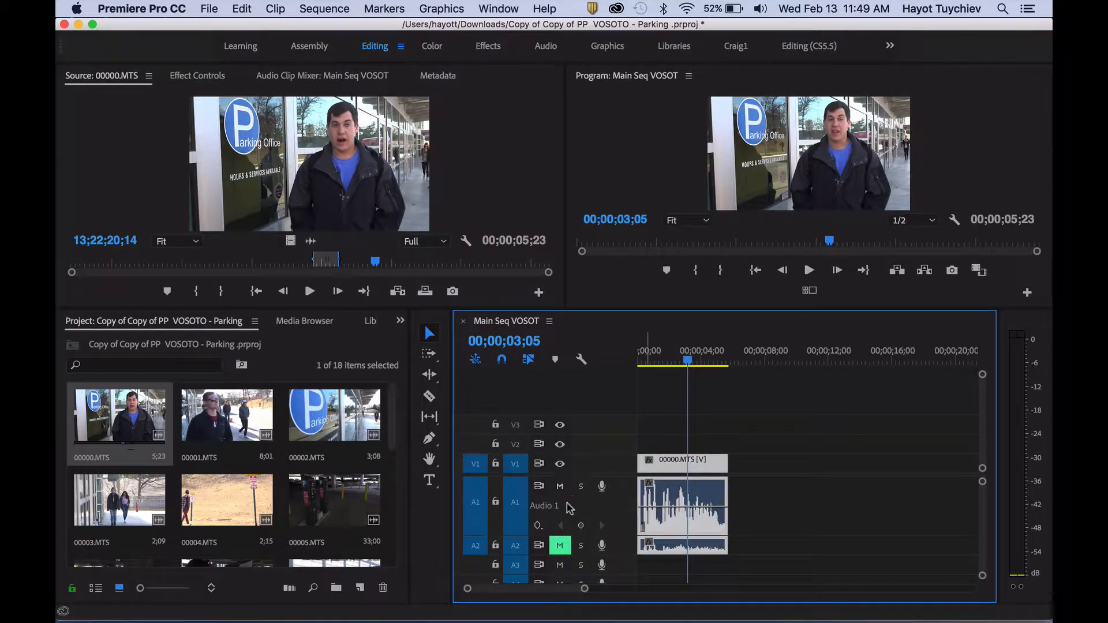
click(560, 546)
drag(824, 433, 600, 560)
key(Delete)
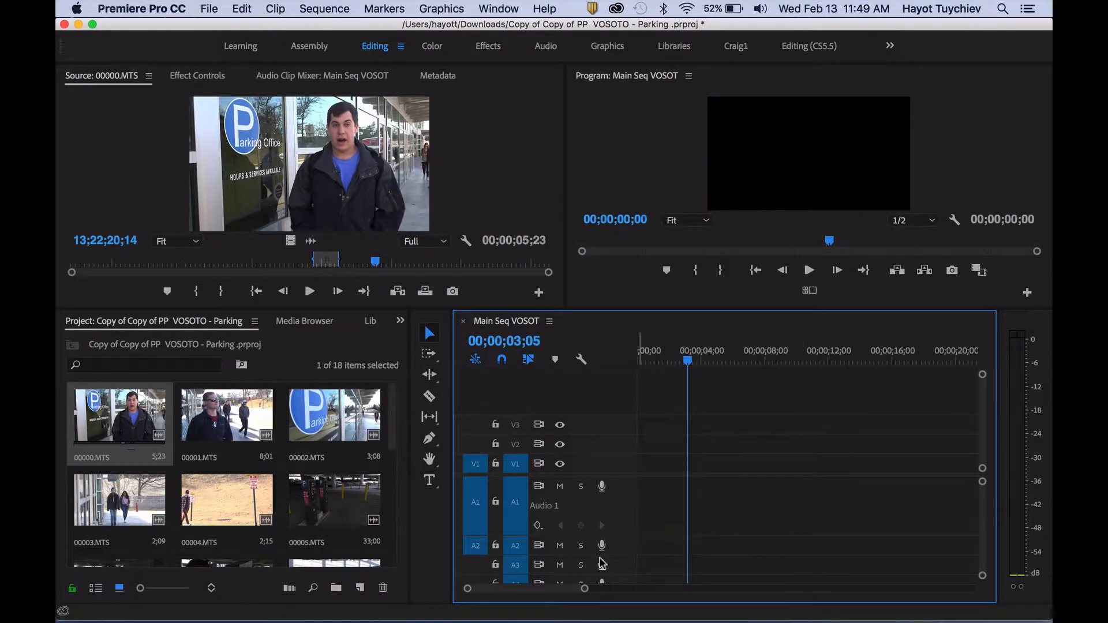
Step: Set the In point of clip 00002.MTS at 13;26;25;18 and place the clip at the sequence start on V1, A1 and A2
click(392, 445)
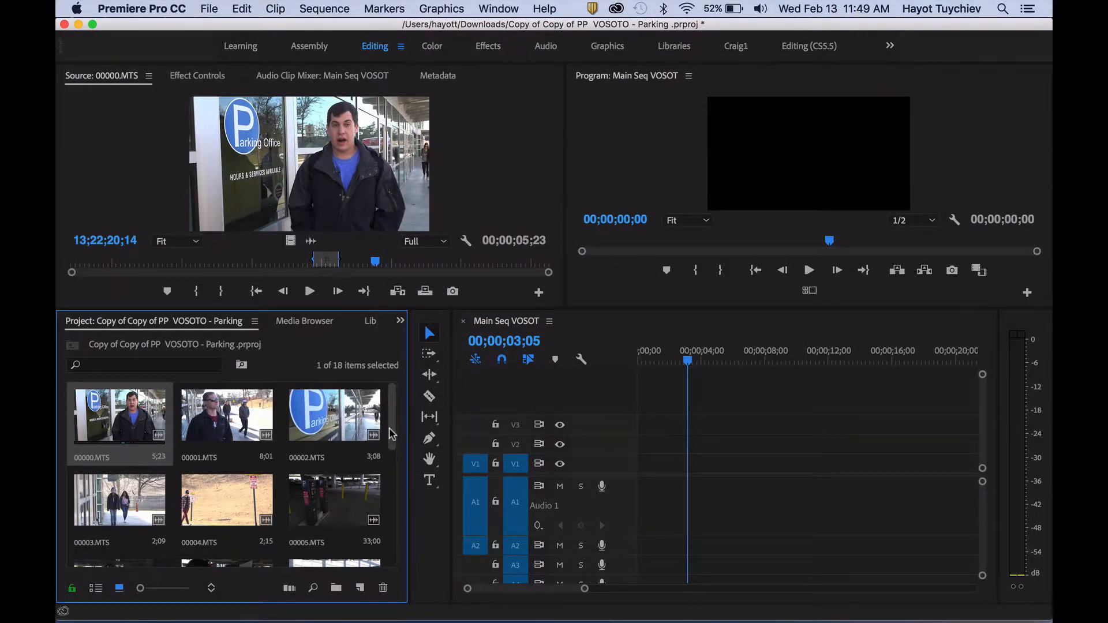
double_click(369, 439)
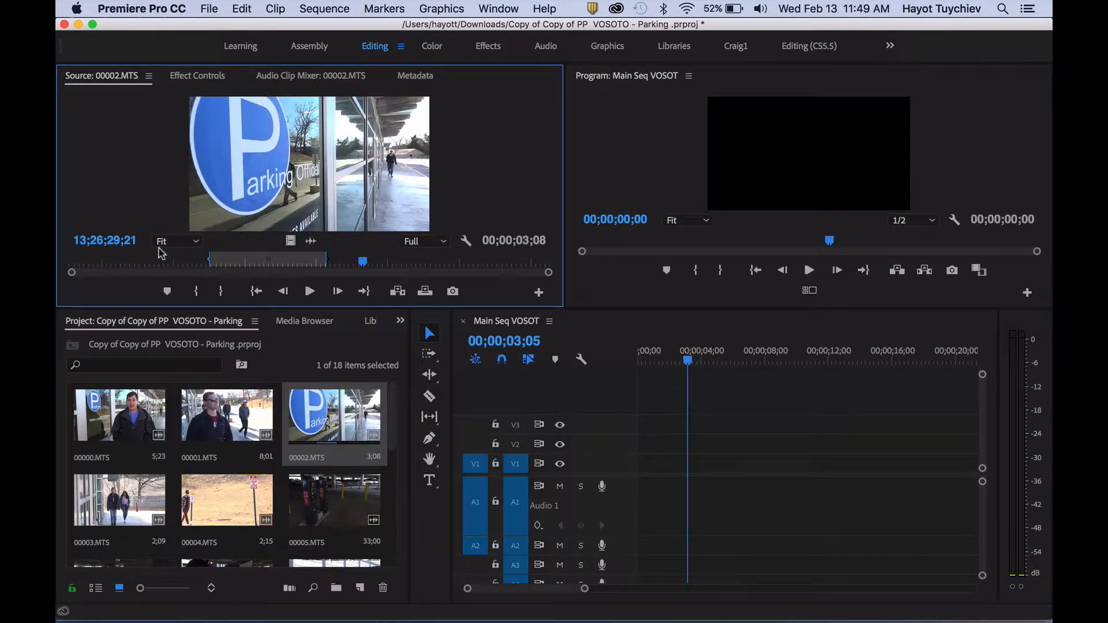
click(218, 263)
key(i)
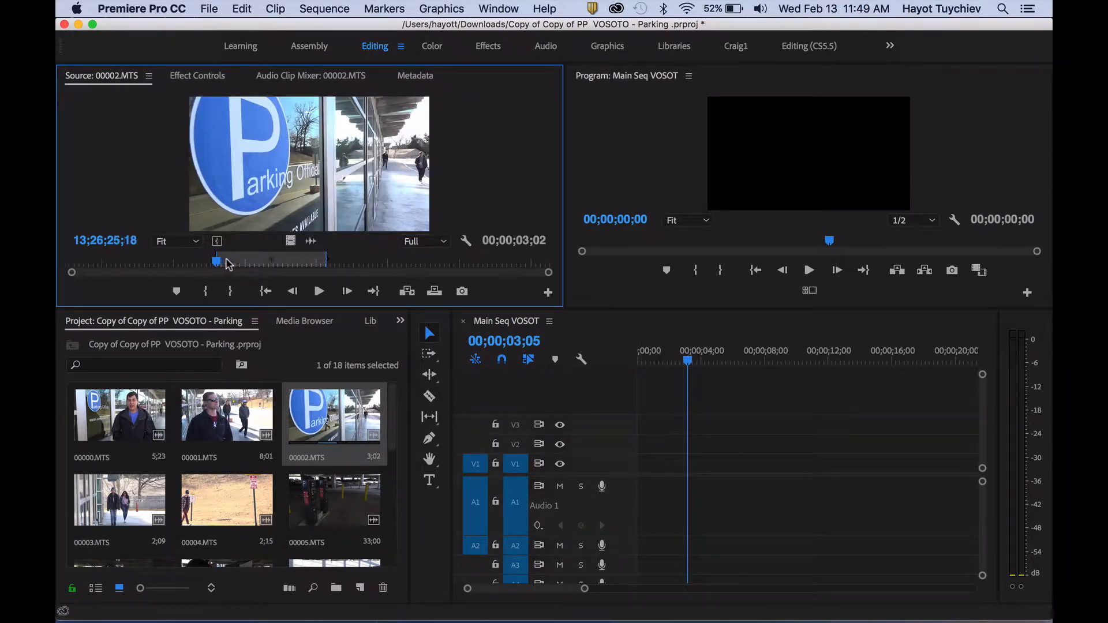
drag(261, 265, 309, 262)
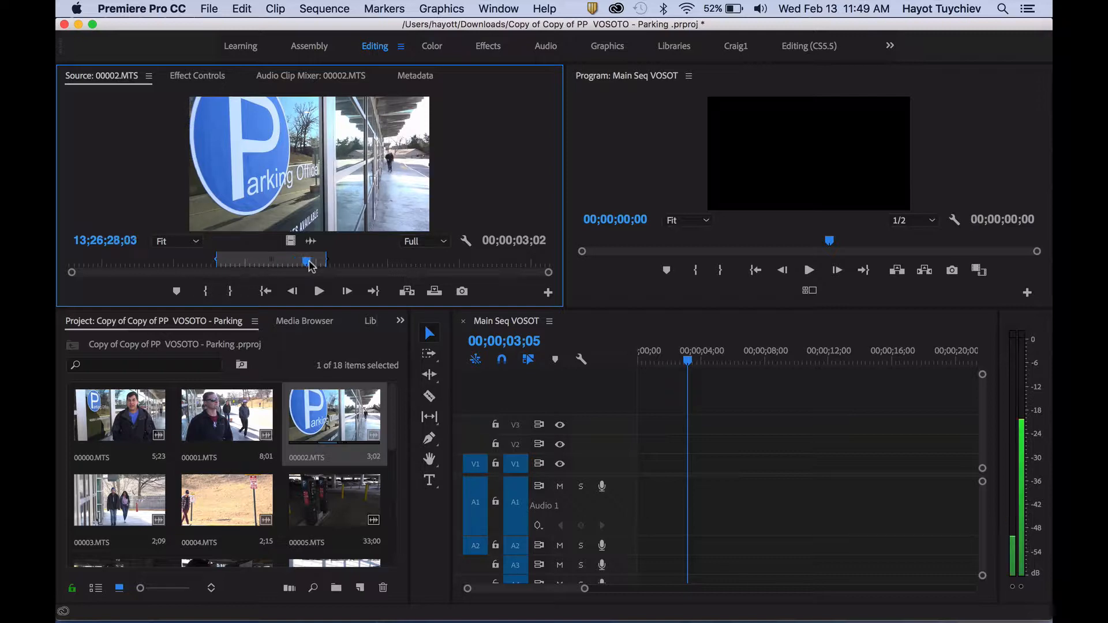
drag(350, 192, 641, 462)
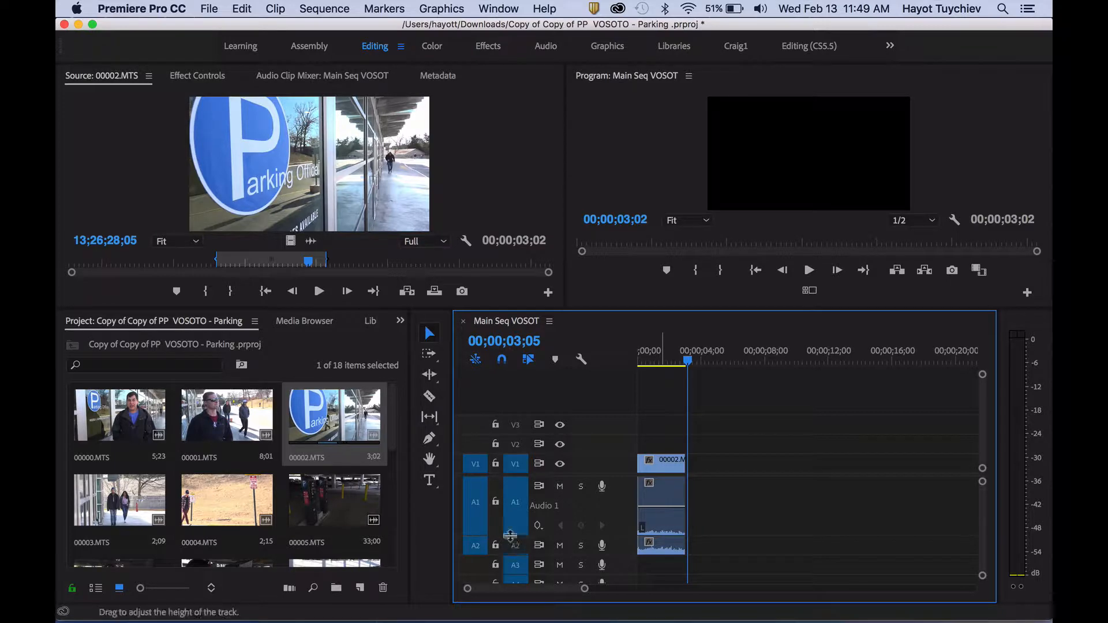
Step: Reduce the height of the Audio 1 track and return the playhead to the start of the sequence
drag(515, 534, 515, 502)
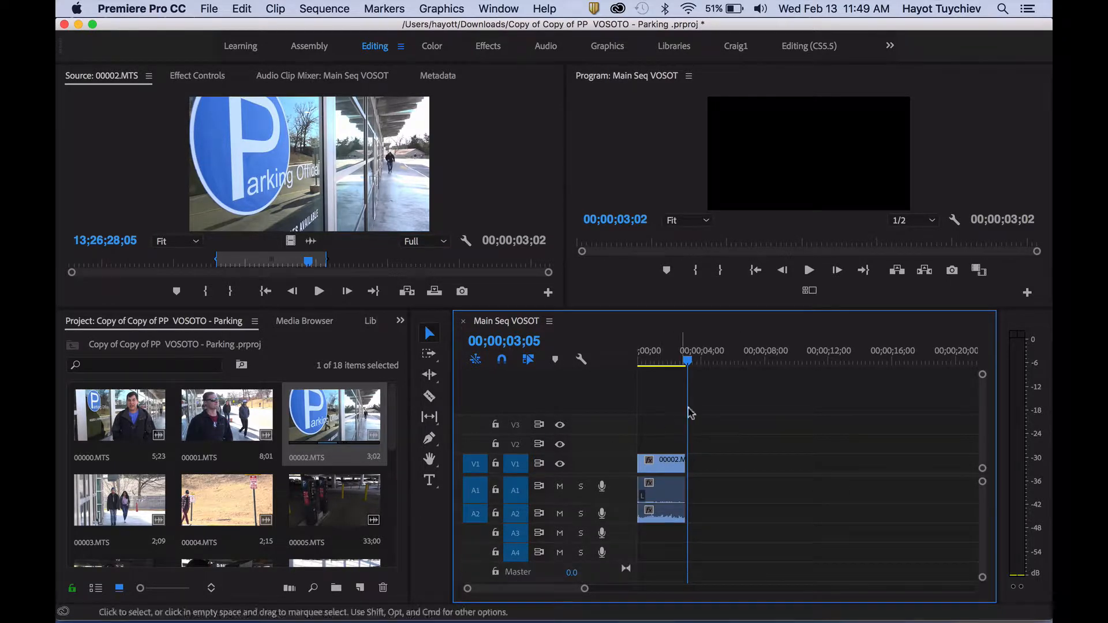
drag(688, 355, 617, 358)
Step: Append clips 00003.MTS and 00004.MTS one after the other, directly after 00002.MTS in the sequence
double_click(119, 501)
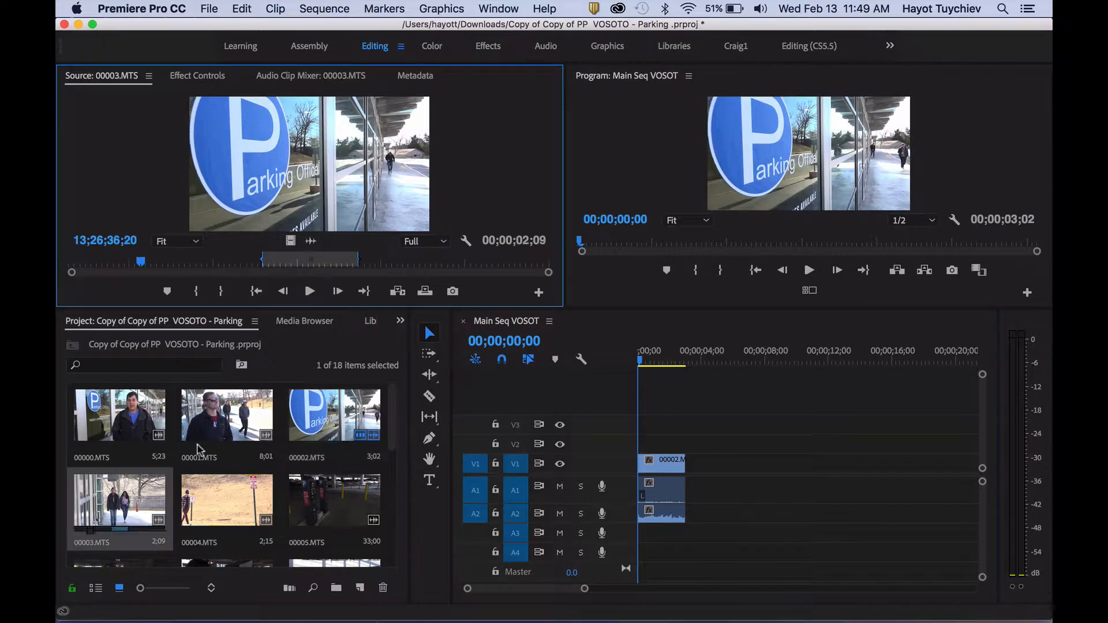
drag(335, 173, 692, 491)
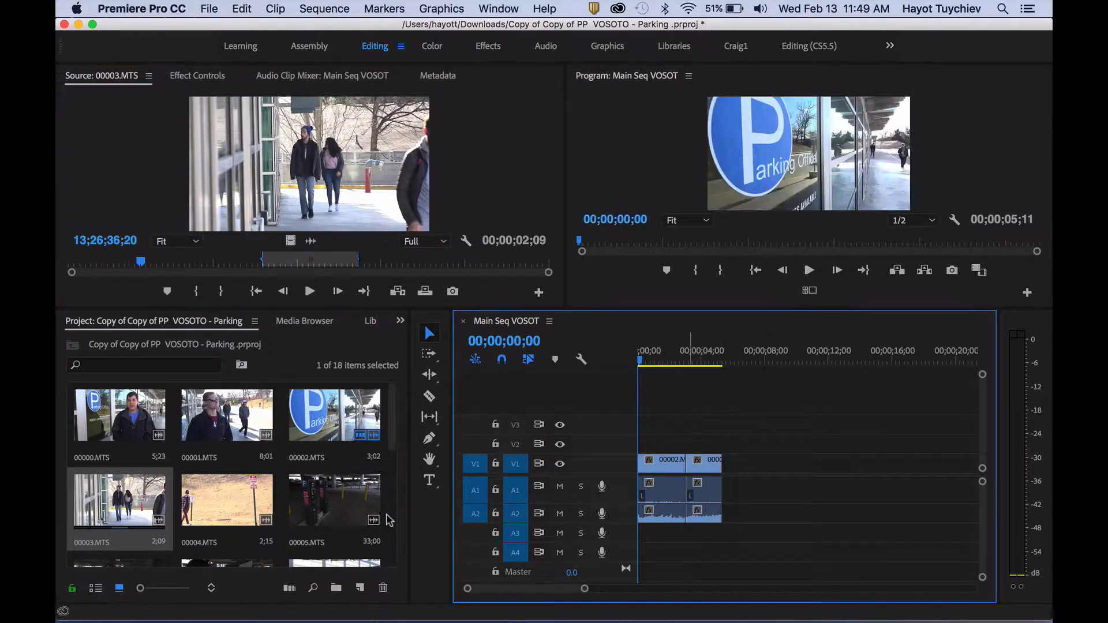
double_click(227, 501)
drag(745, 368, 742, 490)
Step: Preview clip 00005.MTS, and append clip 00007.MTS directly after 00004.MTS in the sequence
double_click(334, 500)
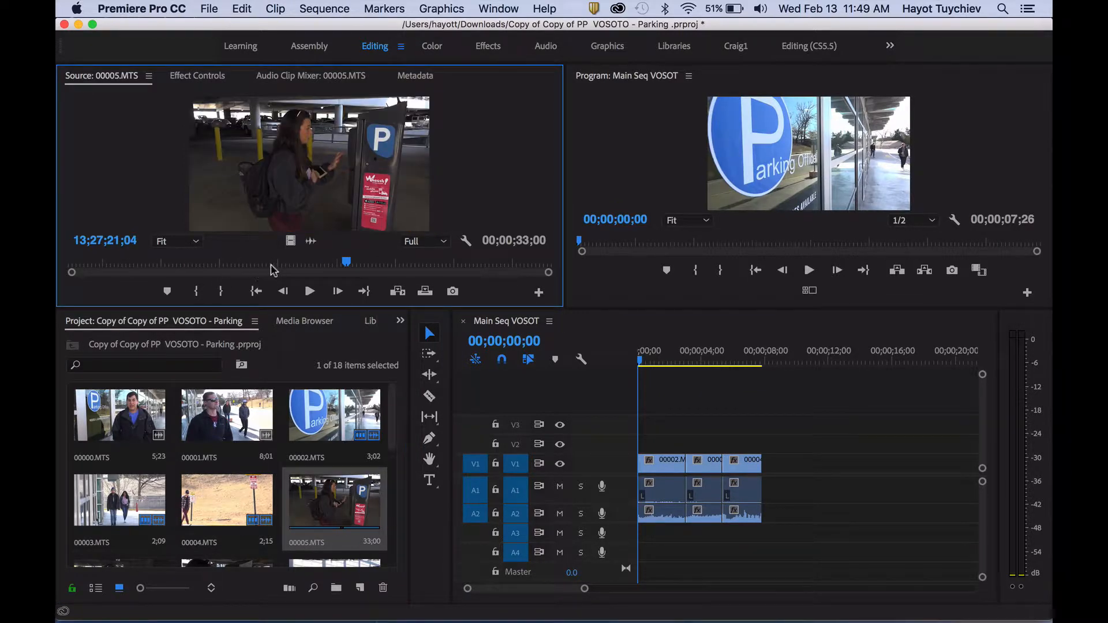
click(331, 269)
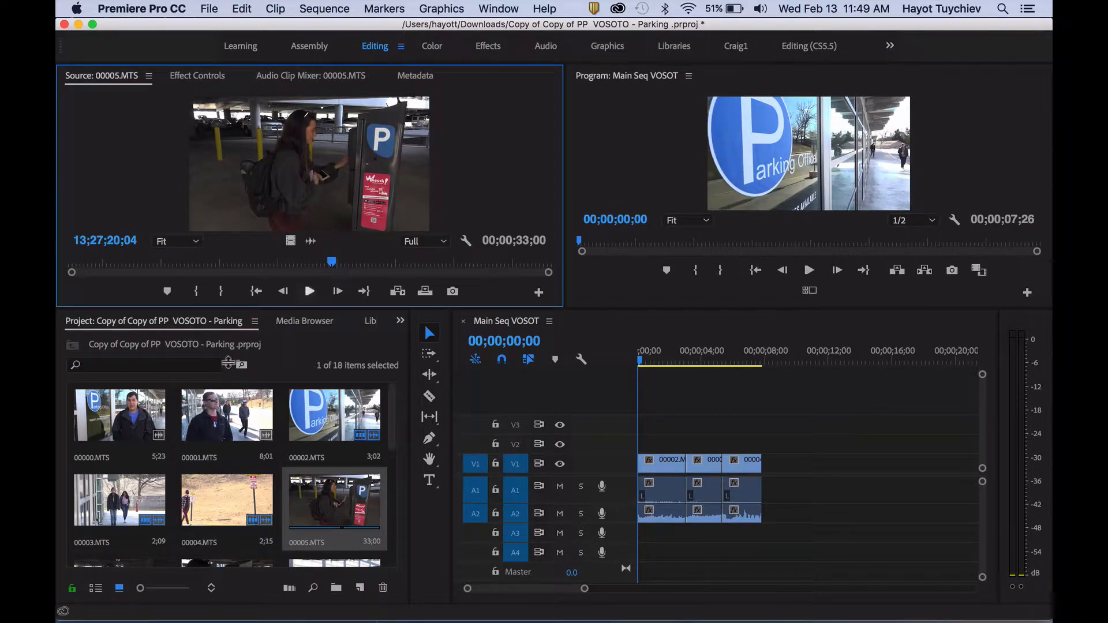
drag(390, 439, 391, 473)
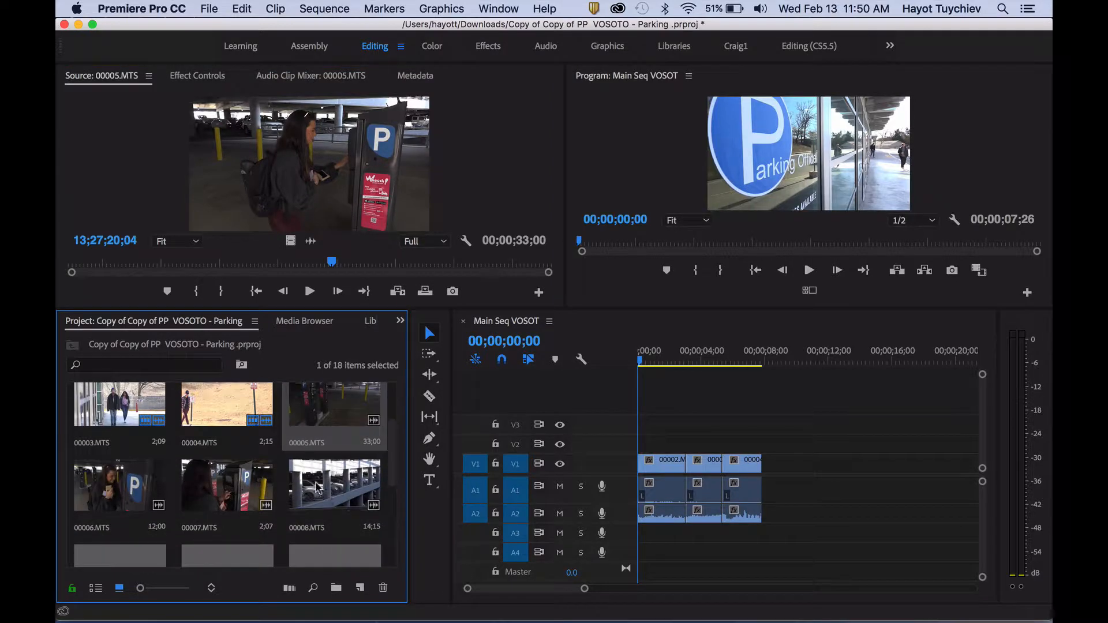
double_click(228, 488)
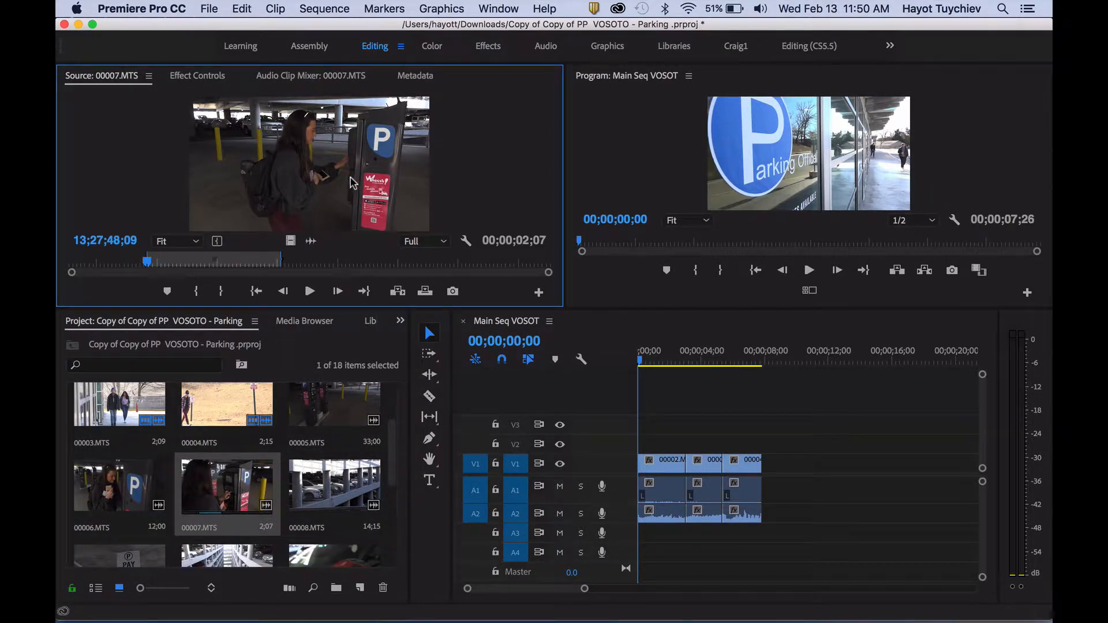
drag(350, 183, 776, 476)
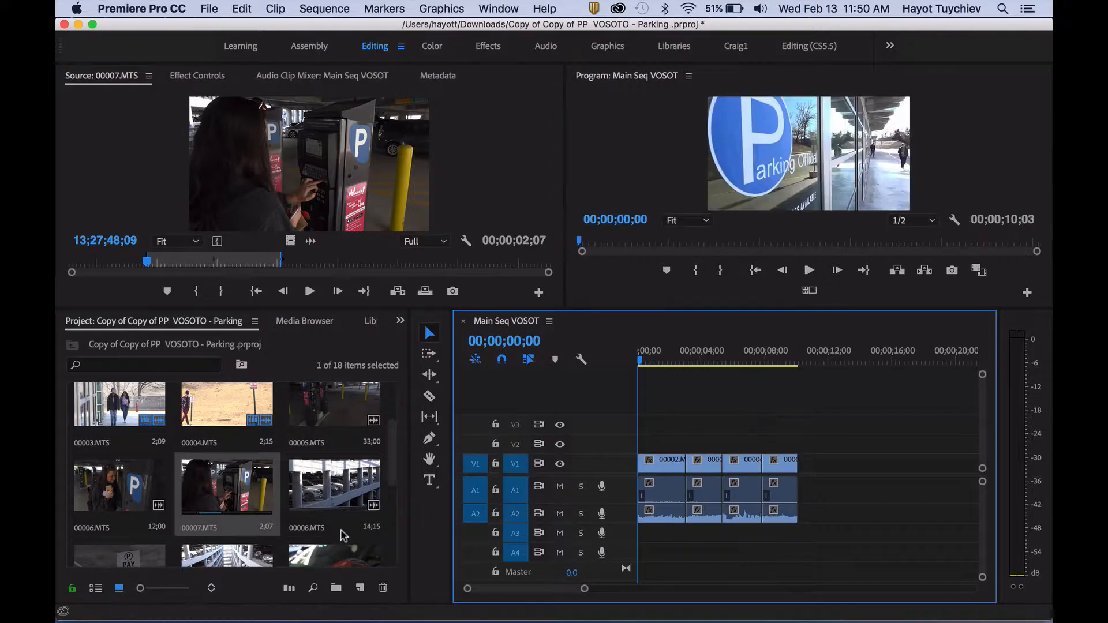
Step: Mark clip 00008.MTS from 13;28;02;14 to 13;28;04;25 and append it directly after 00007.MTS in the sequence
double_click(341, 510)
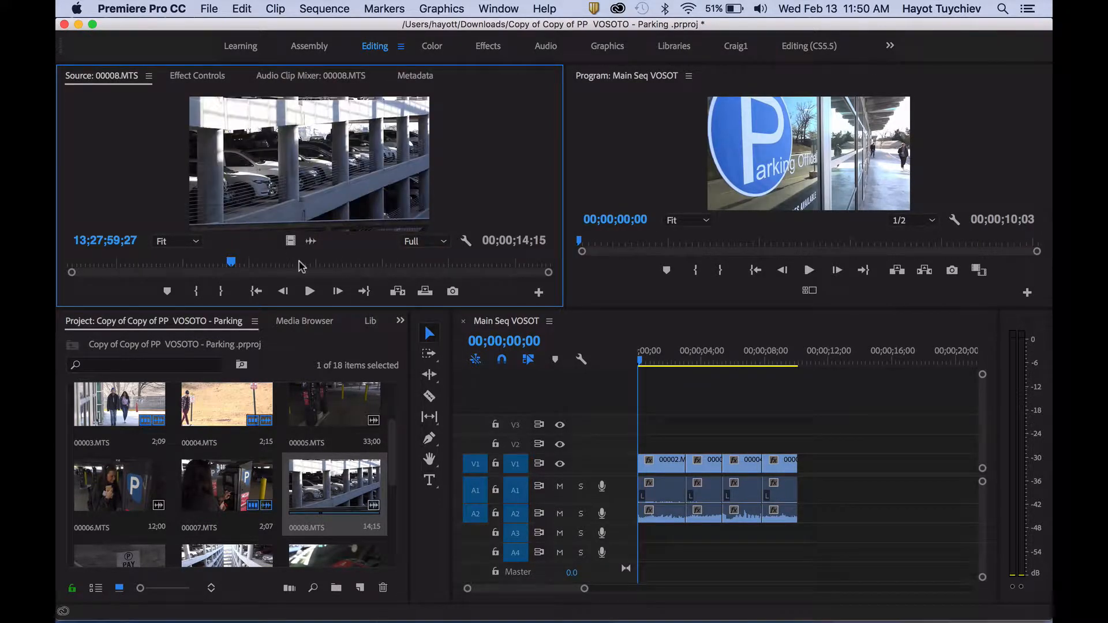
click(313, 264)
key(i)
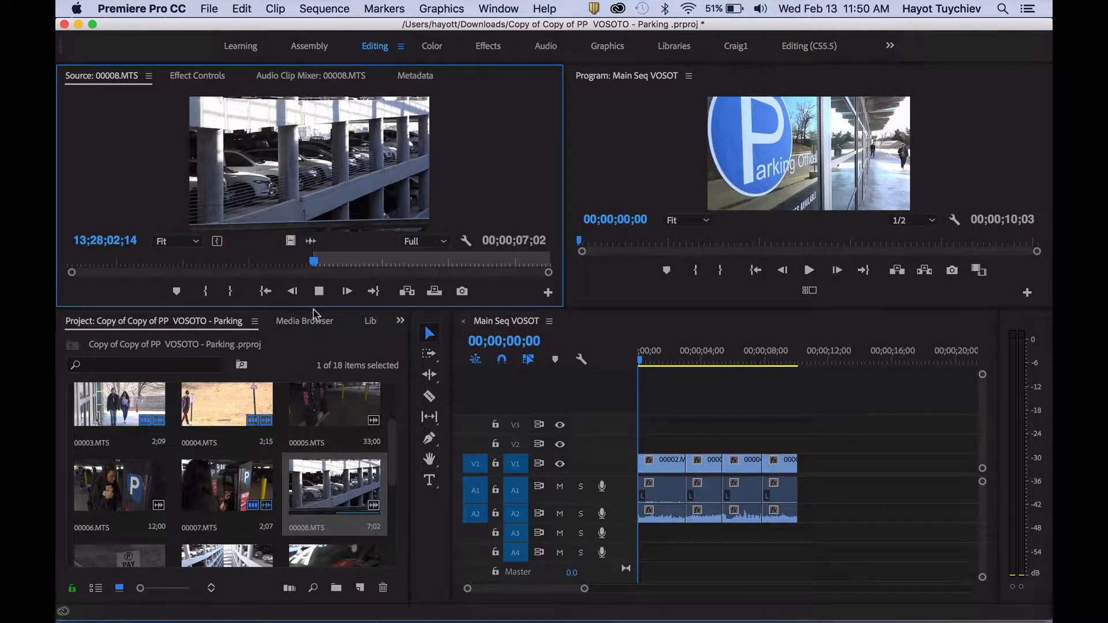
drag(313, 262, 396, 266)
key(o)
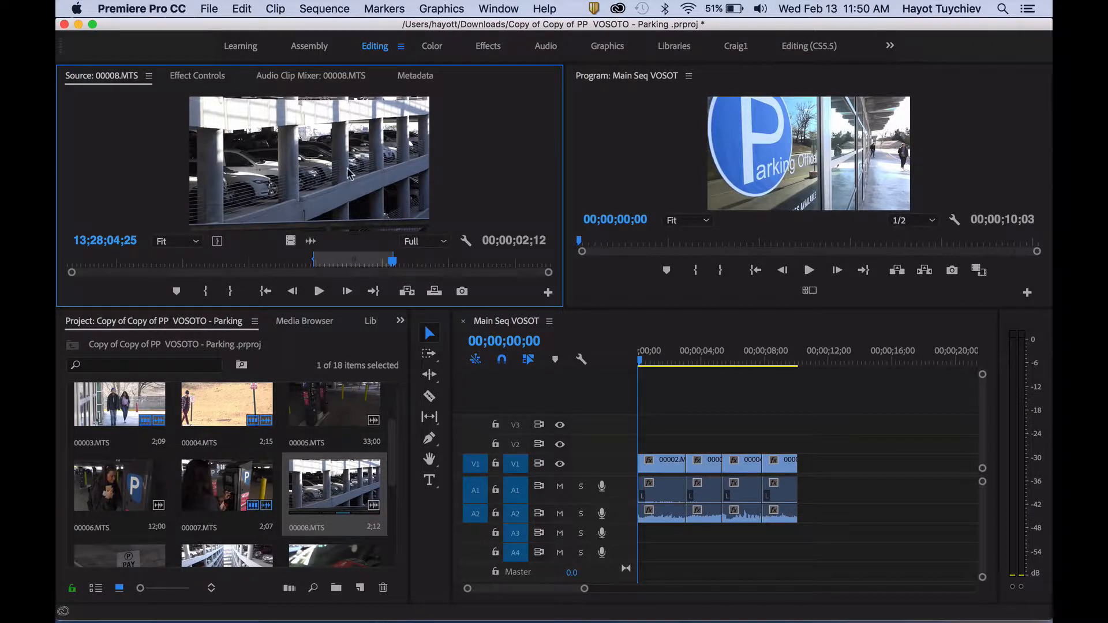
drag(352, 173, 815, 490)
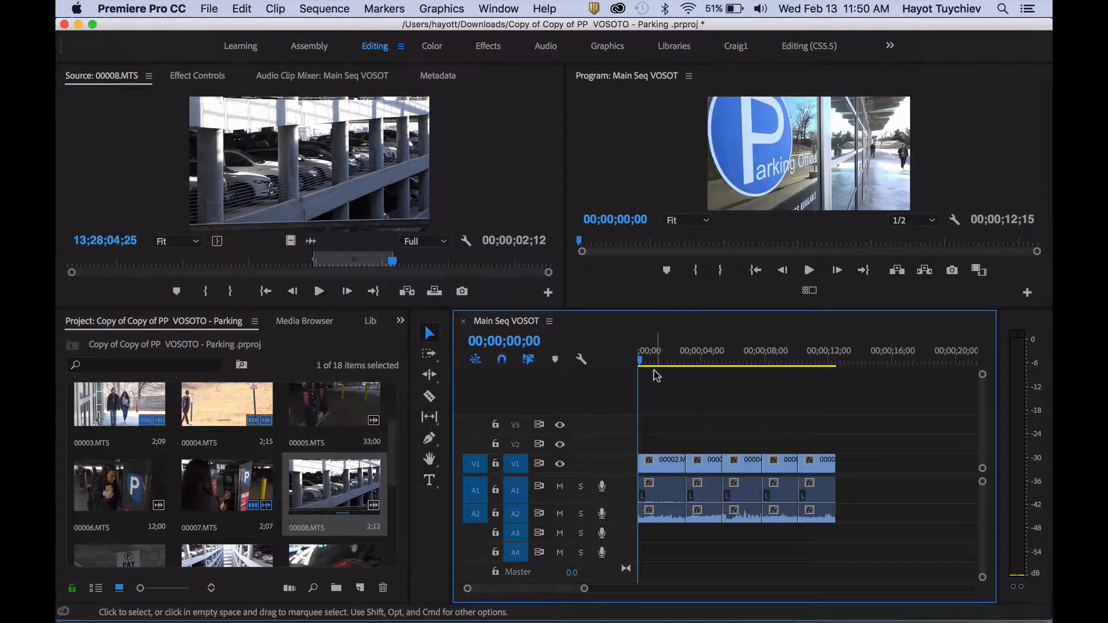
Step: Move the video of all five sequence clips from V1 up to V2 and target track V2
drag(652, 363, 812, 359)
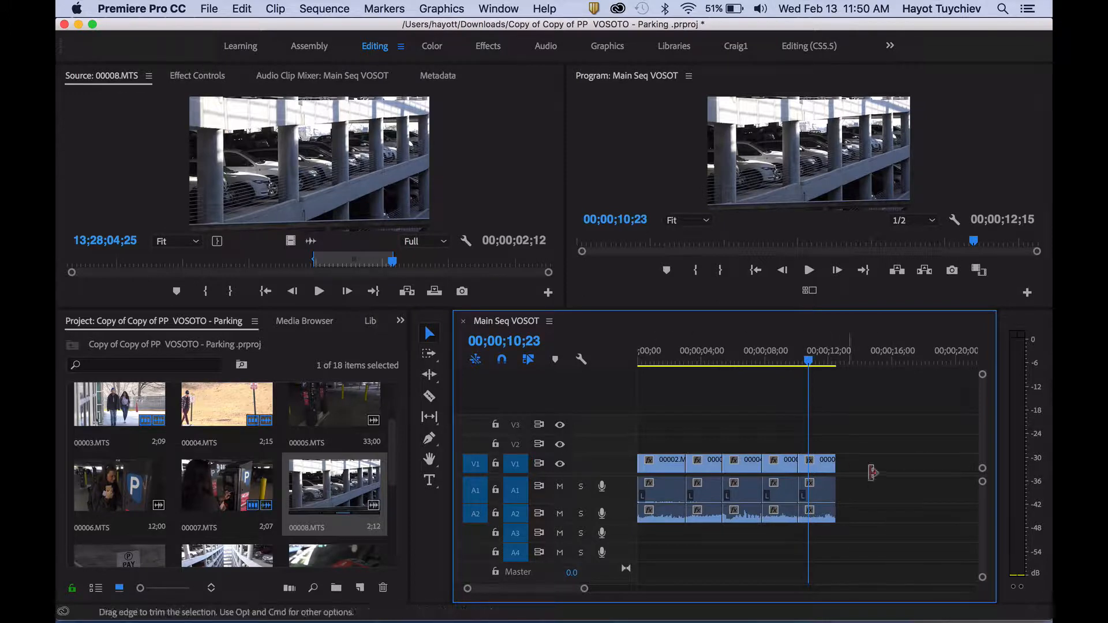
drag(869, 449, 669, 451)
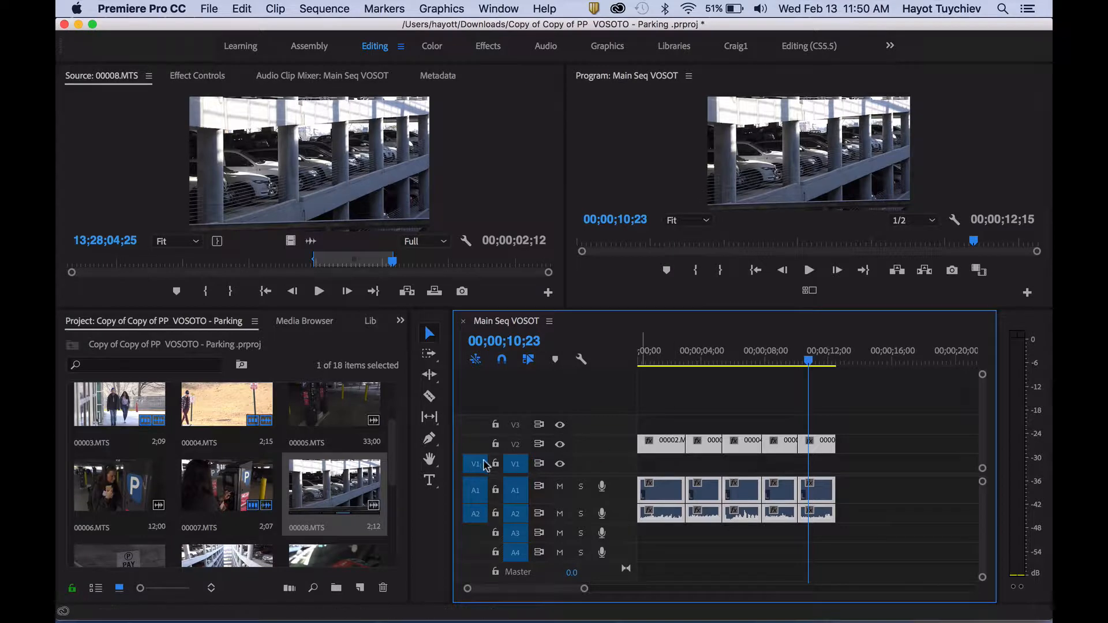
click(773, 425)
click(668, 360)
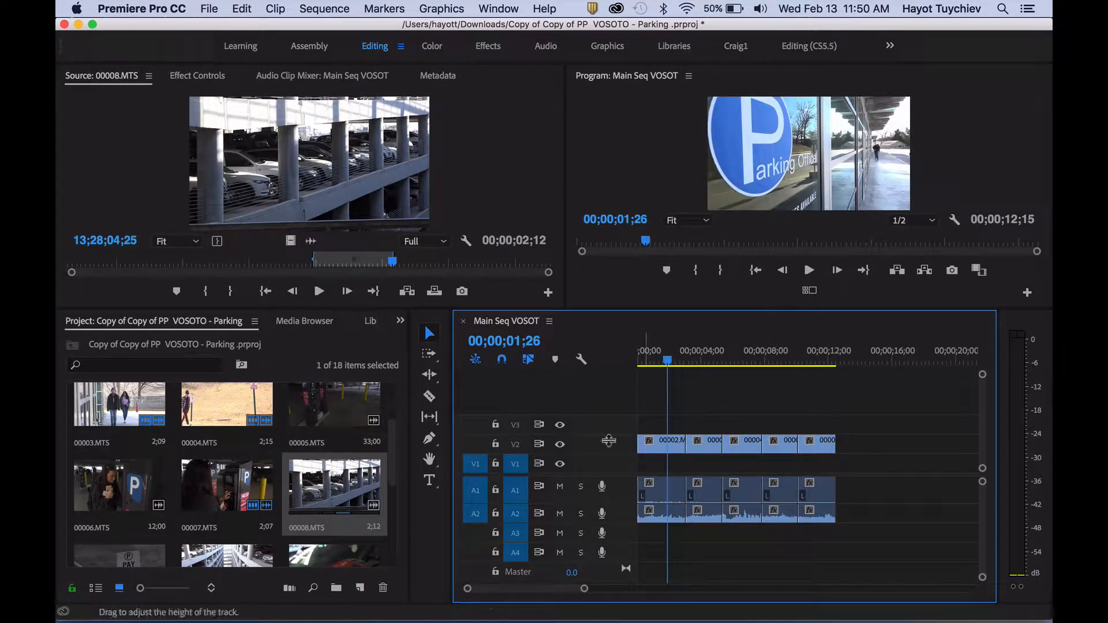
click(516, 444)
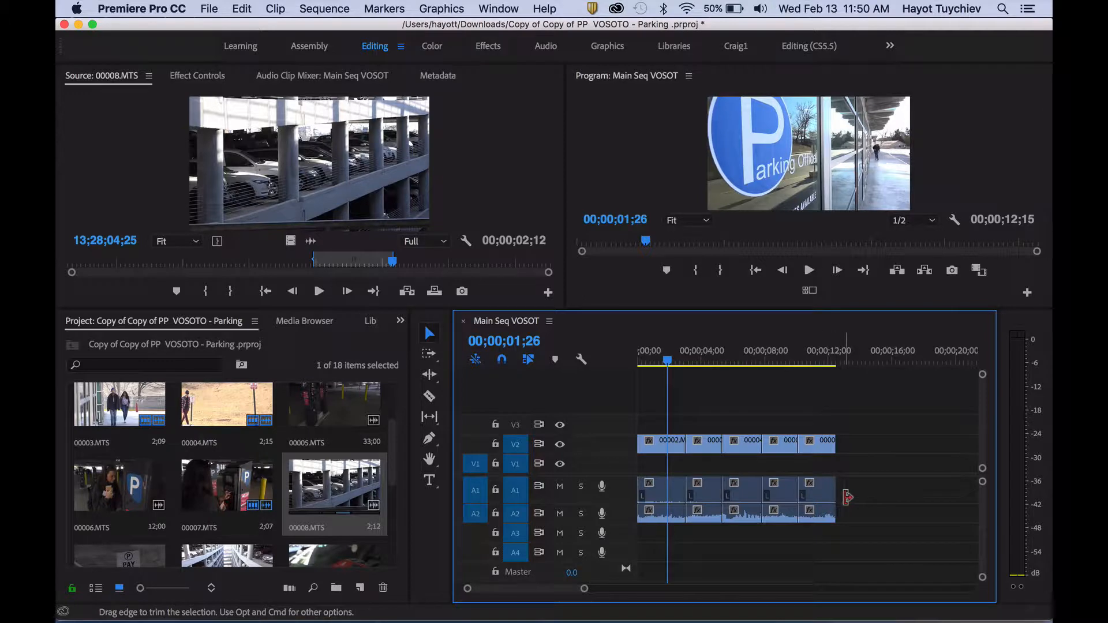
click(828, 495)
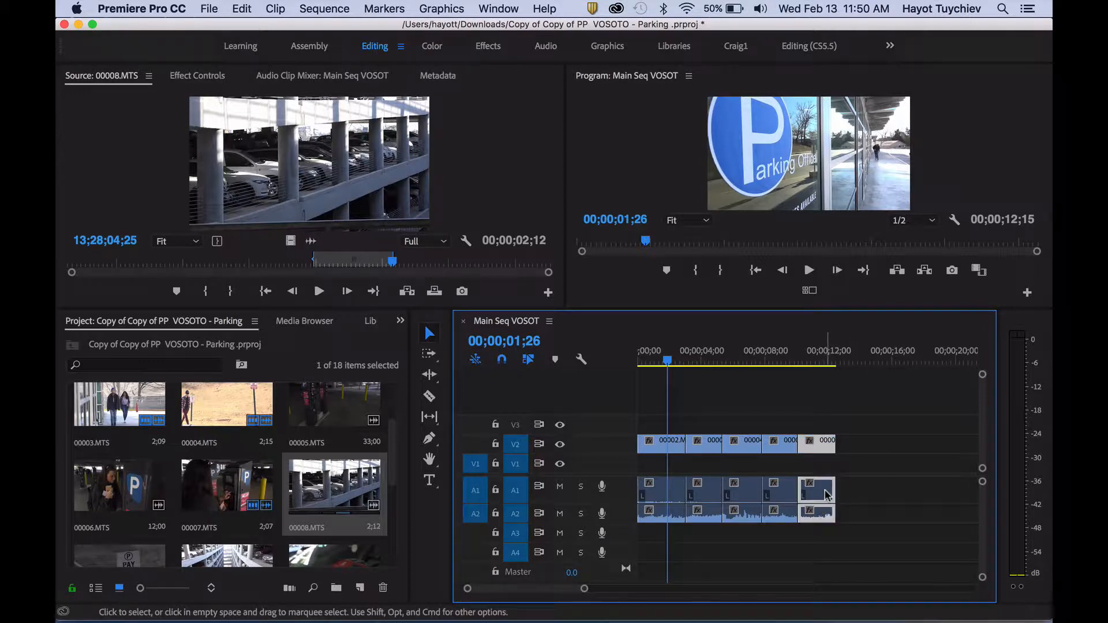
click(858, 491)
drag(838, 413, 783, 449)
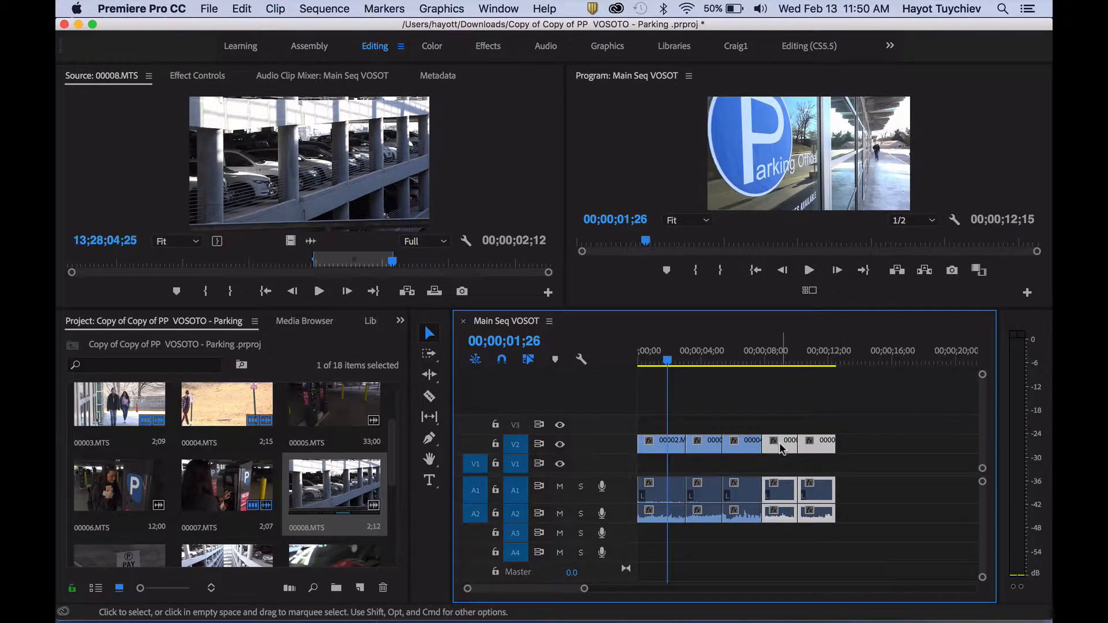
right_click(781, 446)
click(884, 394)
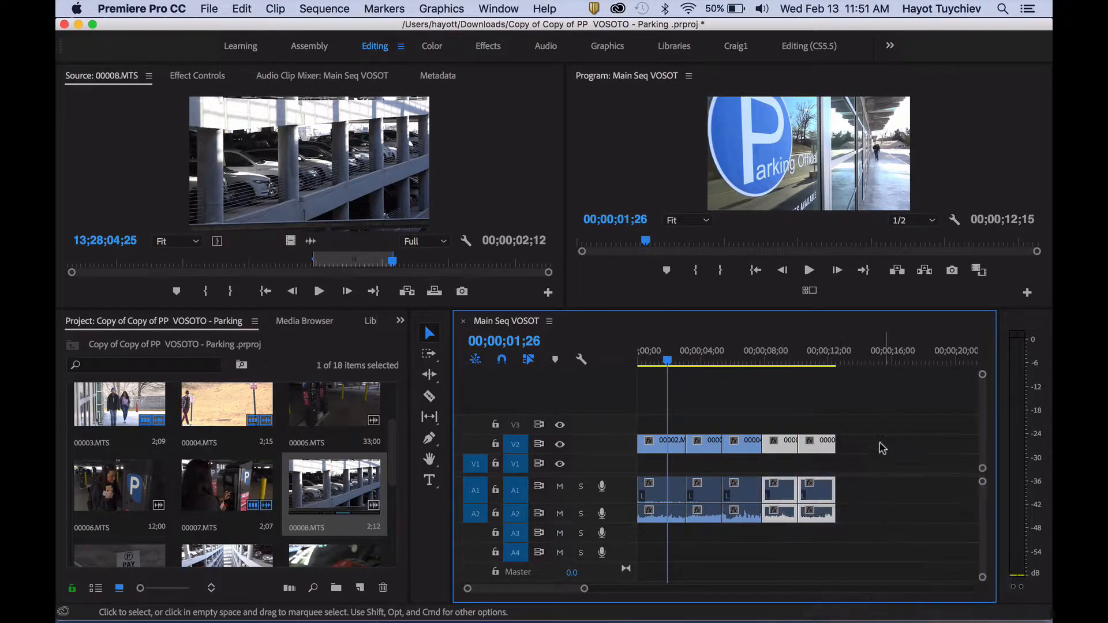
click(880, 488)
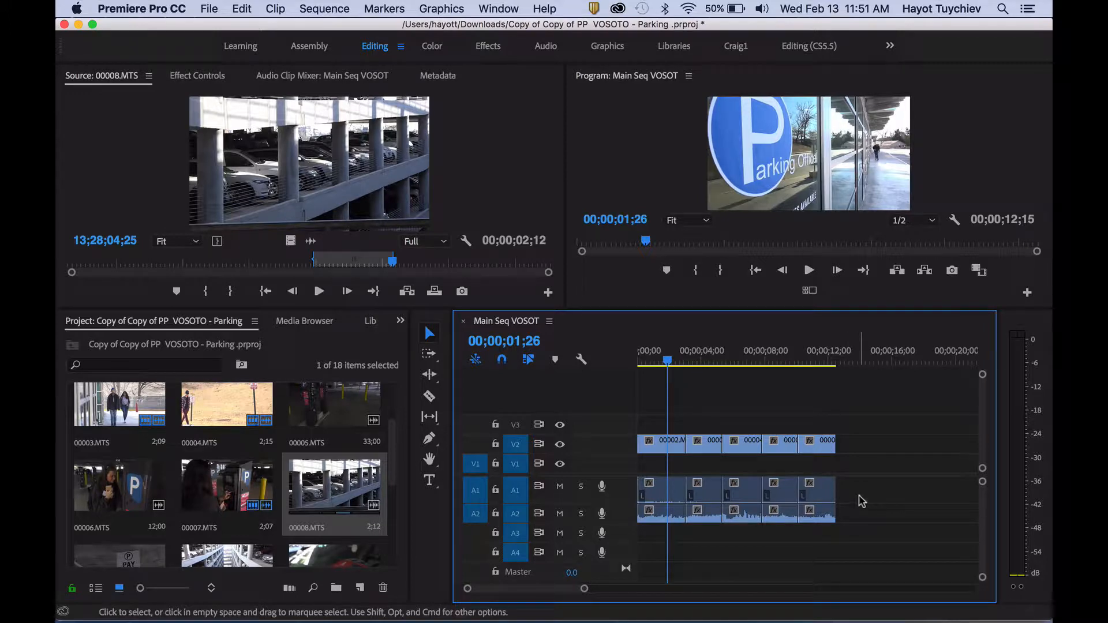
Step: Delete only the A1 audio of all five clips, keeping their A2 audio and V2 video
alt+click(823, 494)
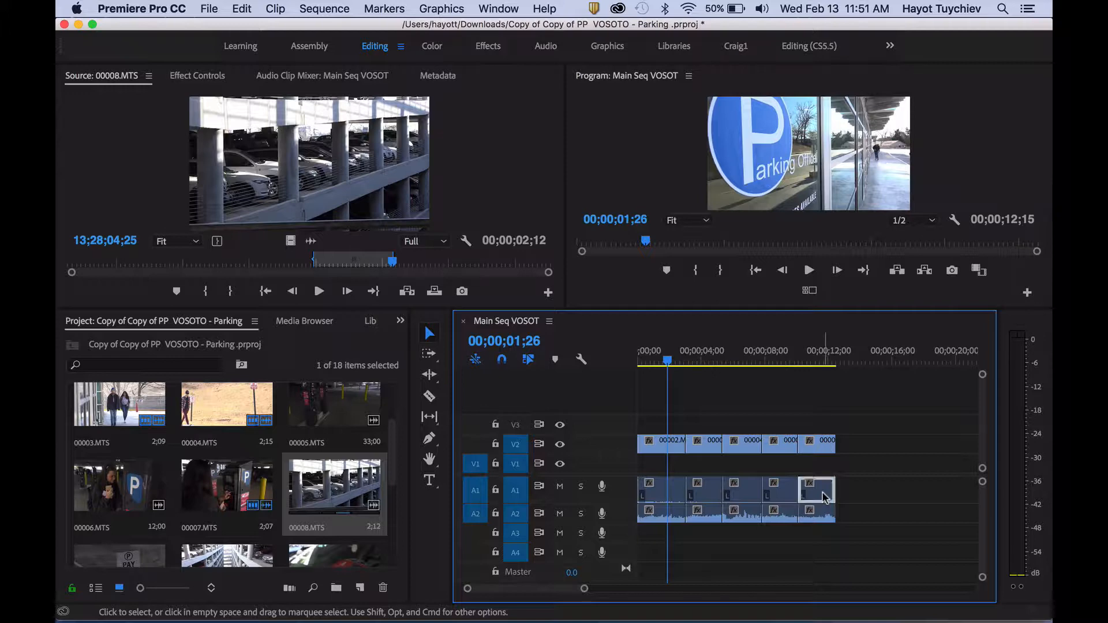
key(Delete)
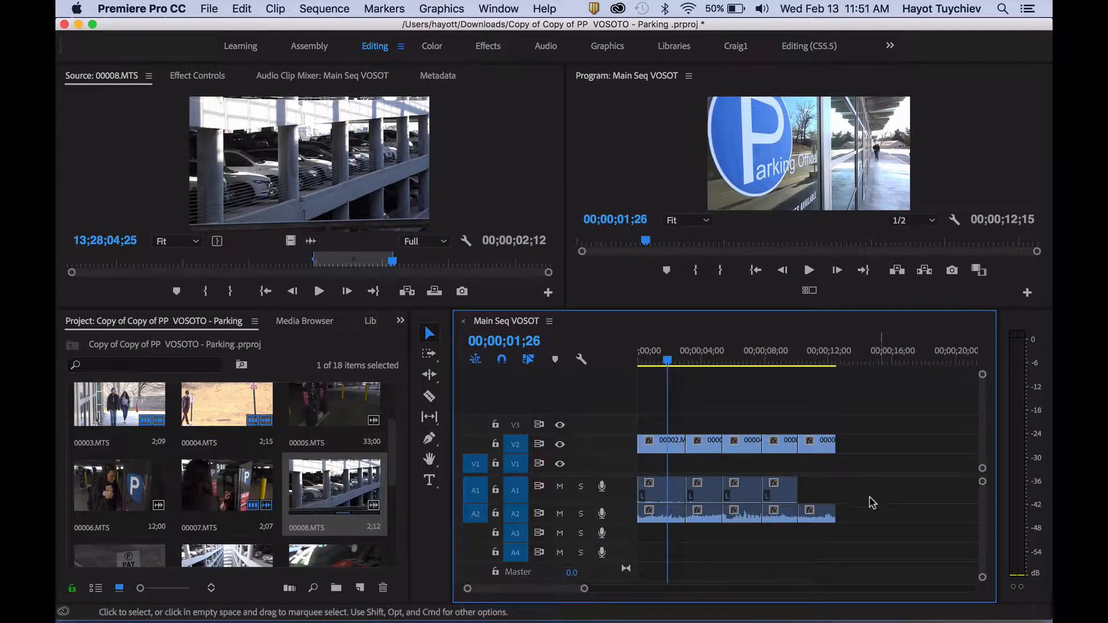
drag(834, 488, 659, 490)
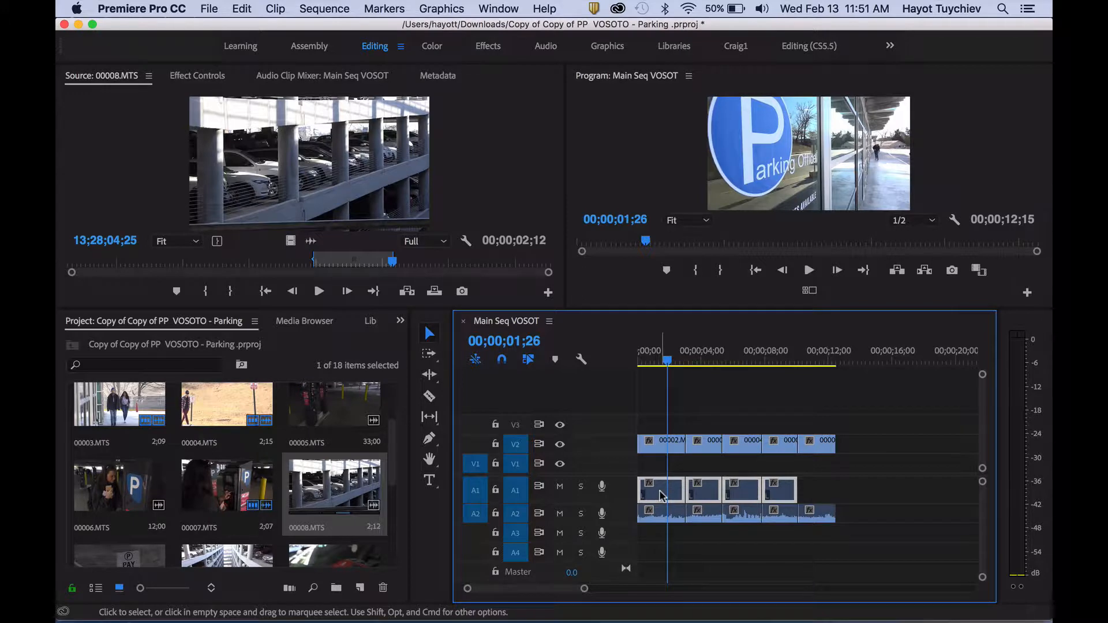
key(Delete)
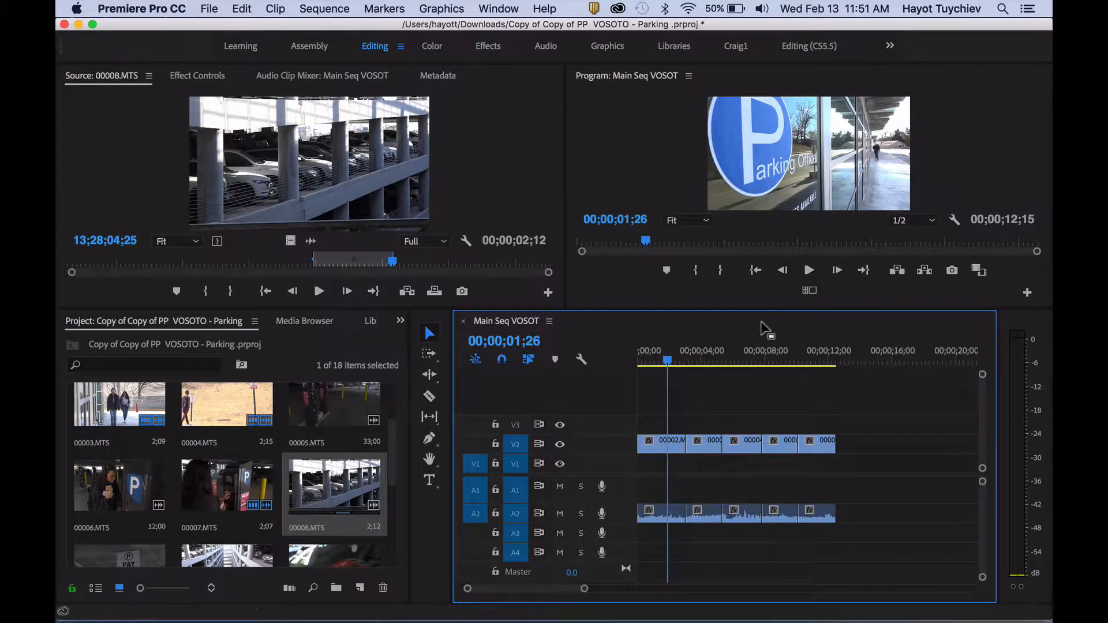
Step: Place the sequence playhead at 00;00;20;14, leaving a gap after the last clip
drag(763, 357, 810, 361)
click(880, 361)
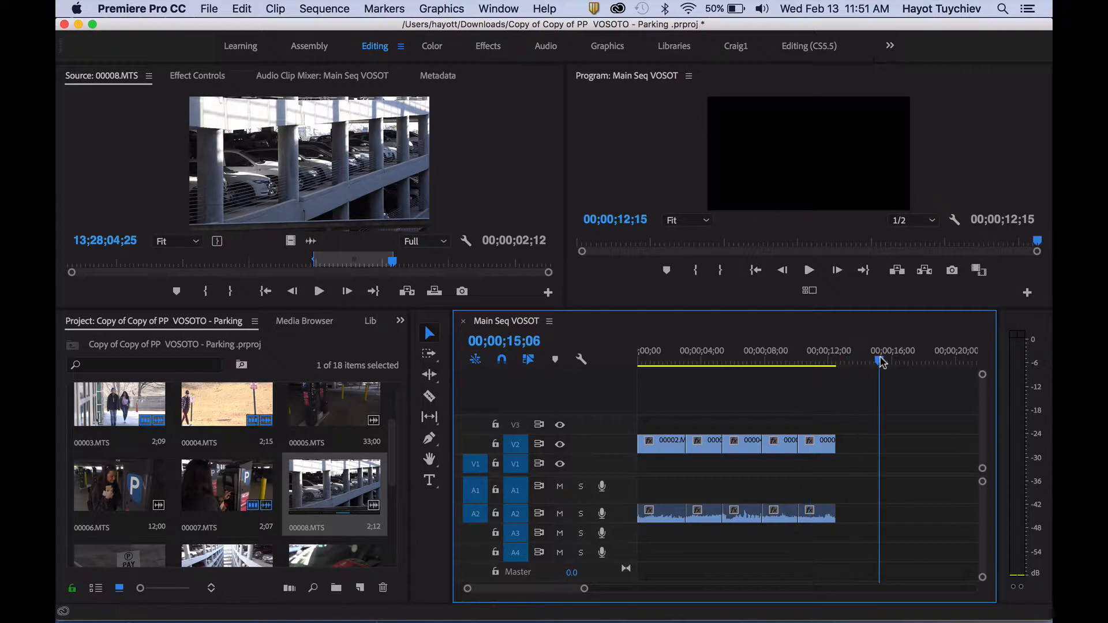
key(minus)
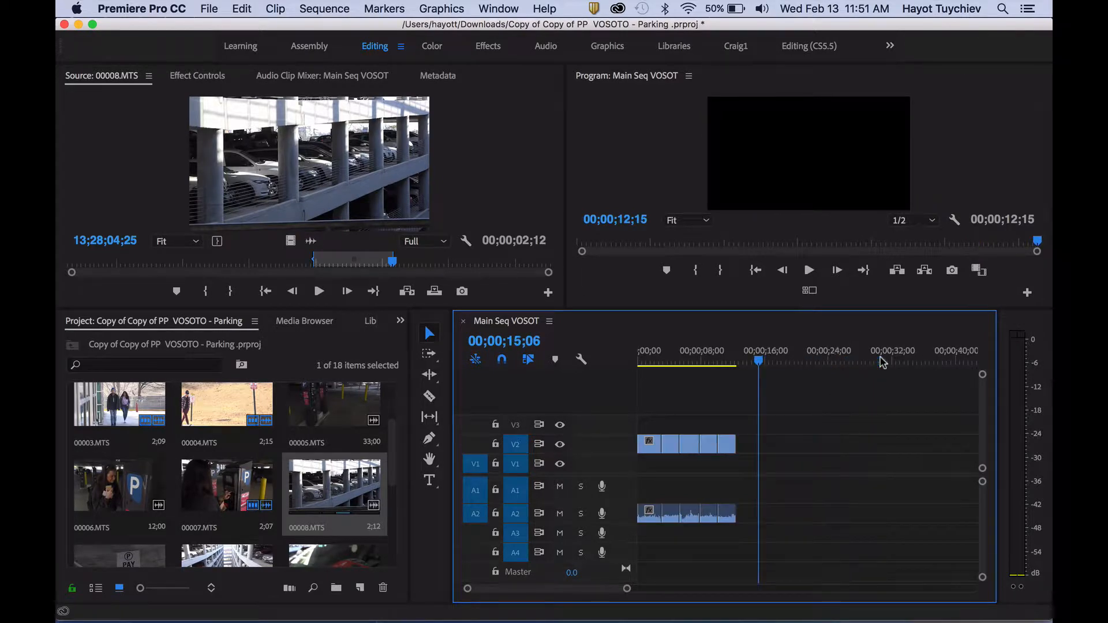
click(768, 360)
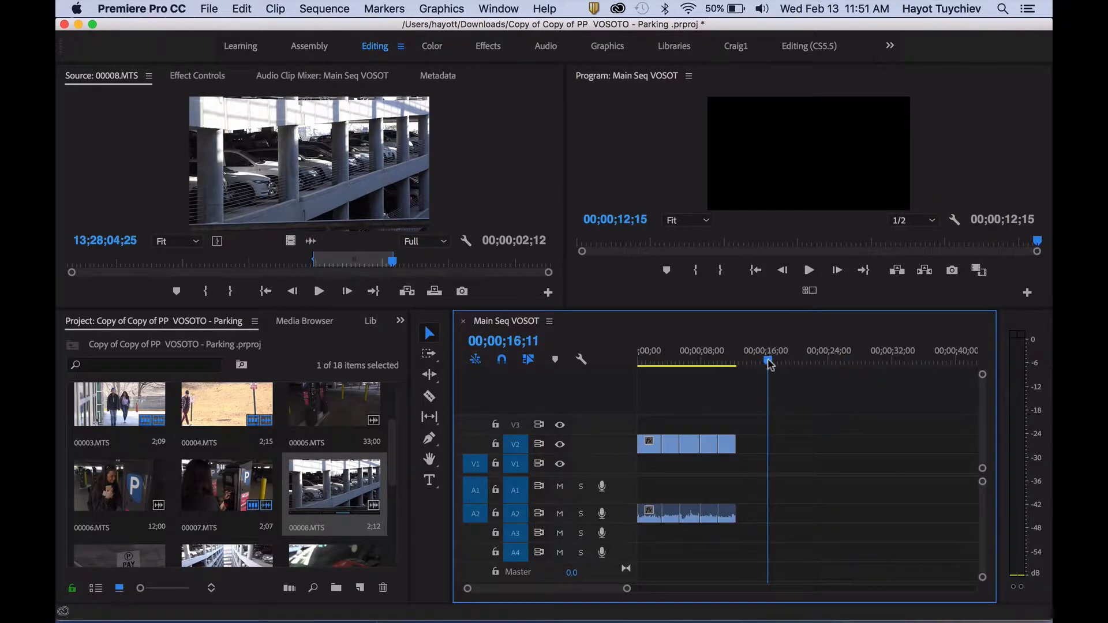
drag(769, 361, 788, 361)
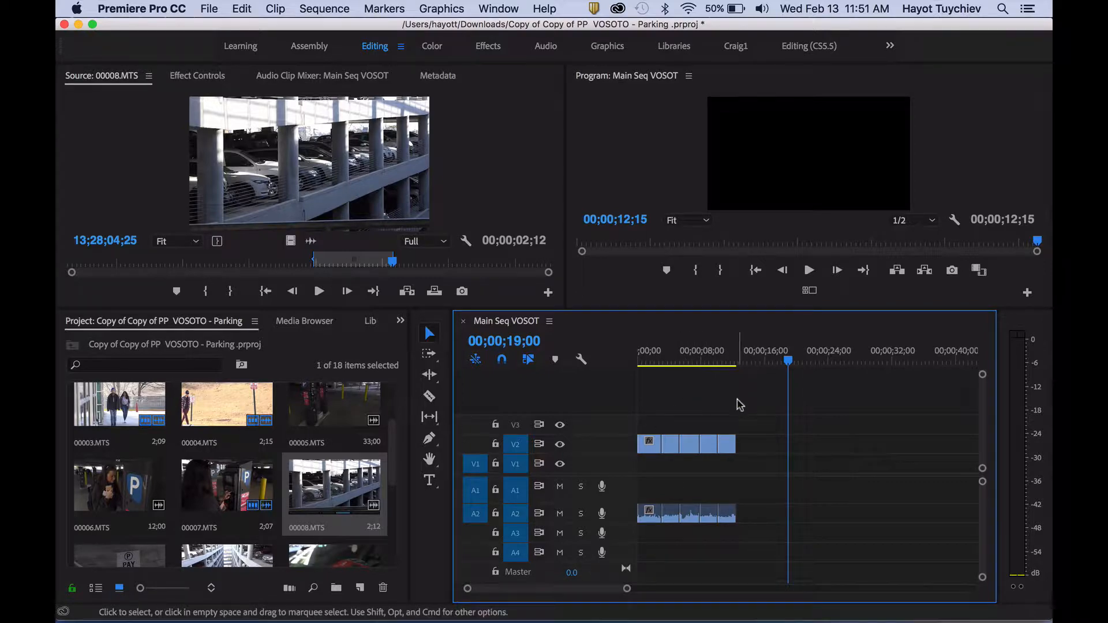
drag(740, 404, 642, 461)
drag(783, 418, 911, 522)
mouse_move(789, 360)
mouse_down()
mouse_move(722, 362)
mouse_move(802, 374)
mouse_up()
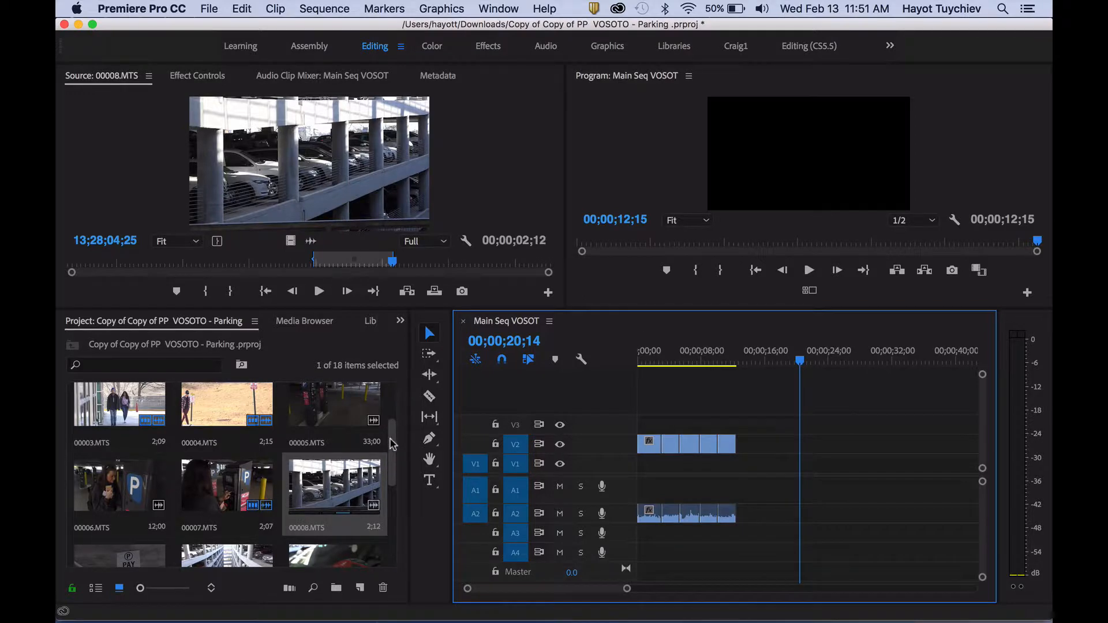
Step: Open clip 00000.MTS as the source and show its audio waveform, enlarged around the marked range
scroll(392, 444, up, 3)
double_click(129, 439)
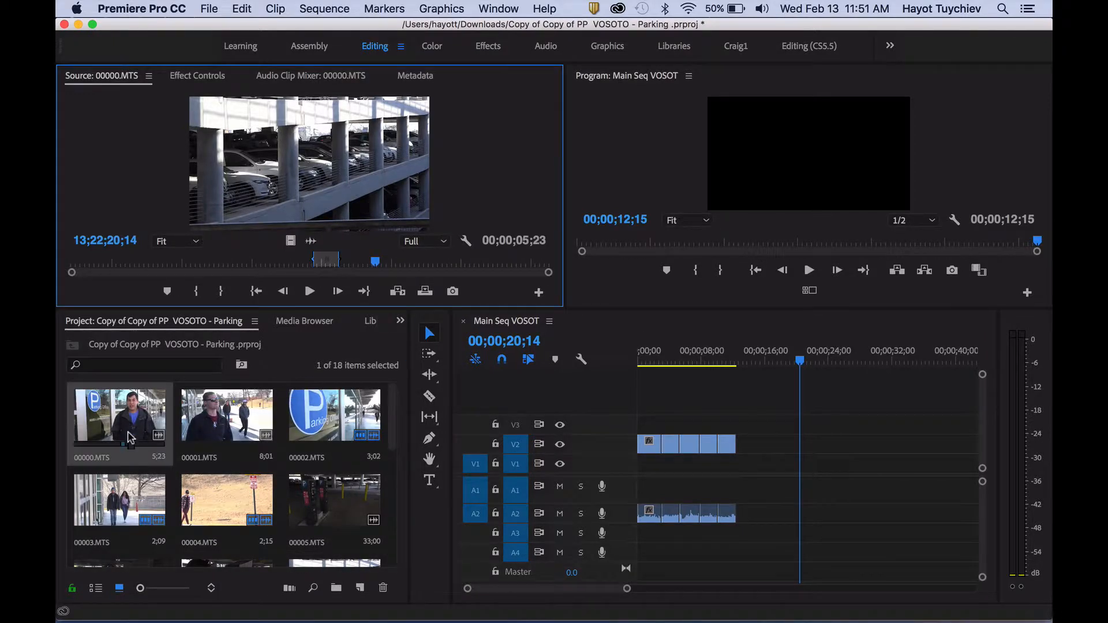
drag(353, 267, 322, 268)
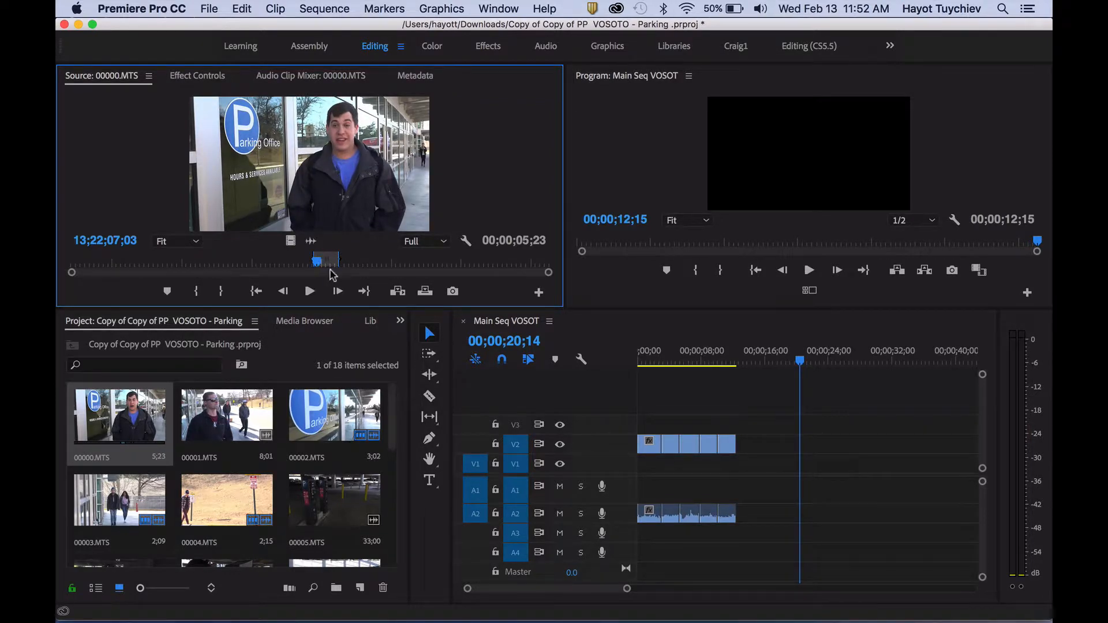
click(312, 244)
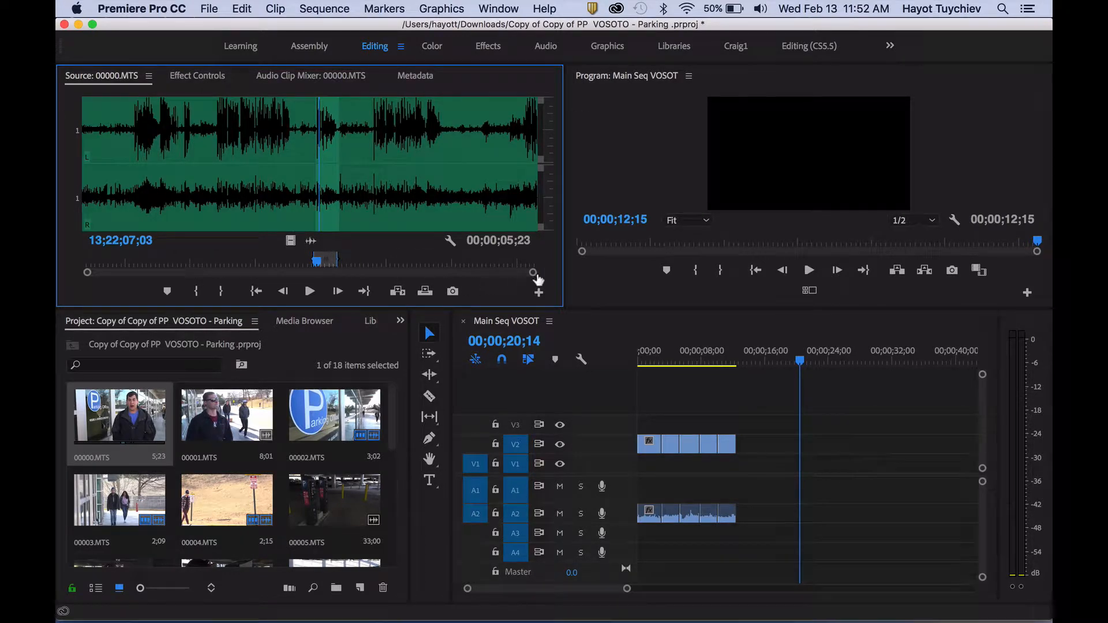
drag(533, 272, 422, 272)
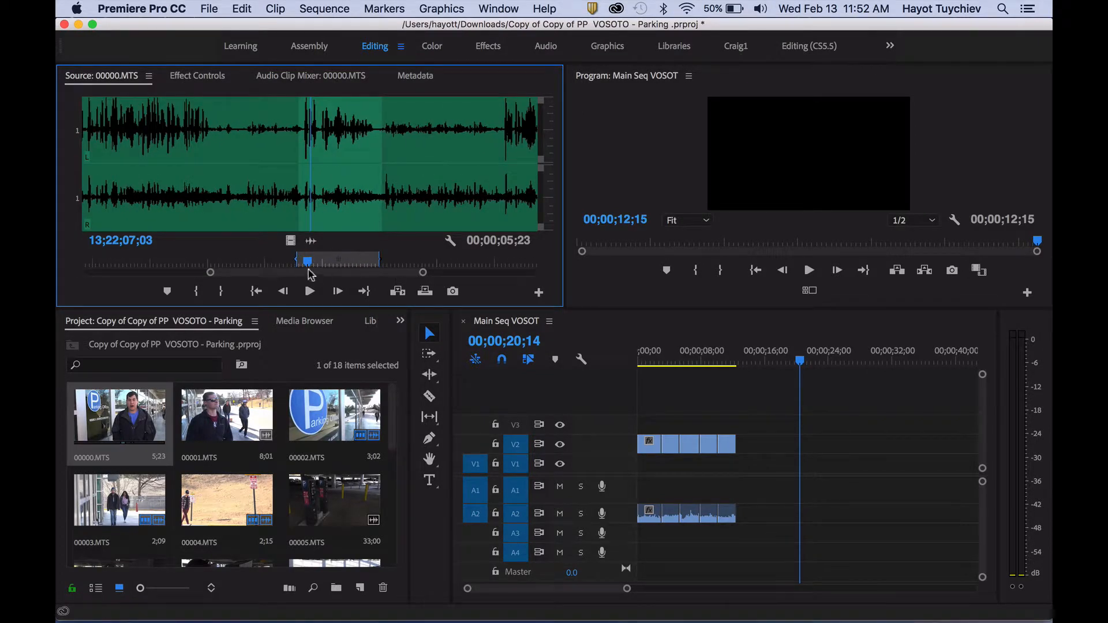
Step: Tighten the In point of 00000.MTS to the start of the speech and set its Out point at 13;22;11;22
drag(313, 260, 303, 258)
key(space)
key(space)
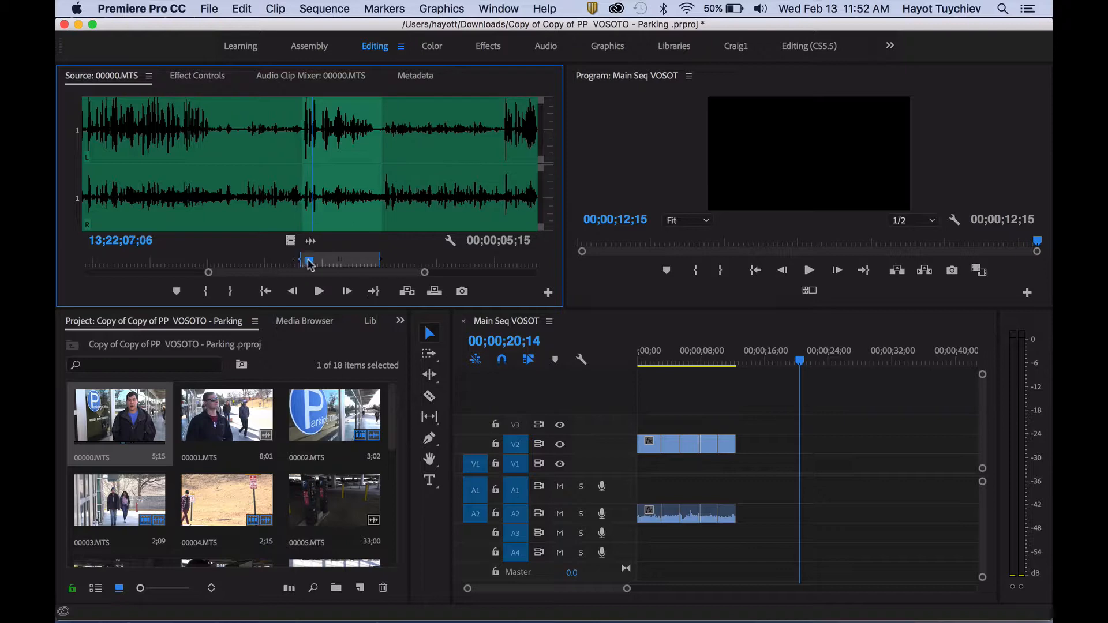
key(space)
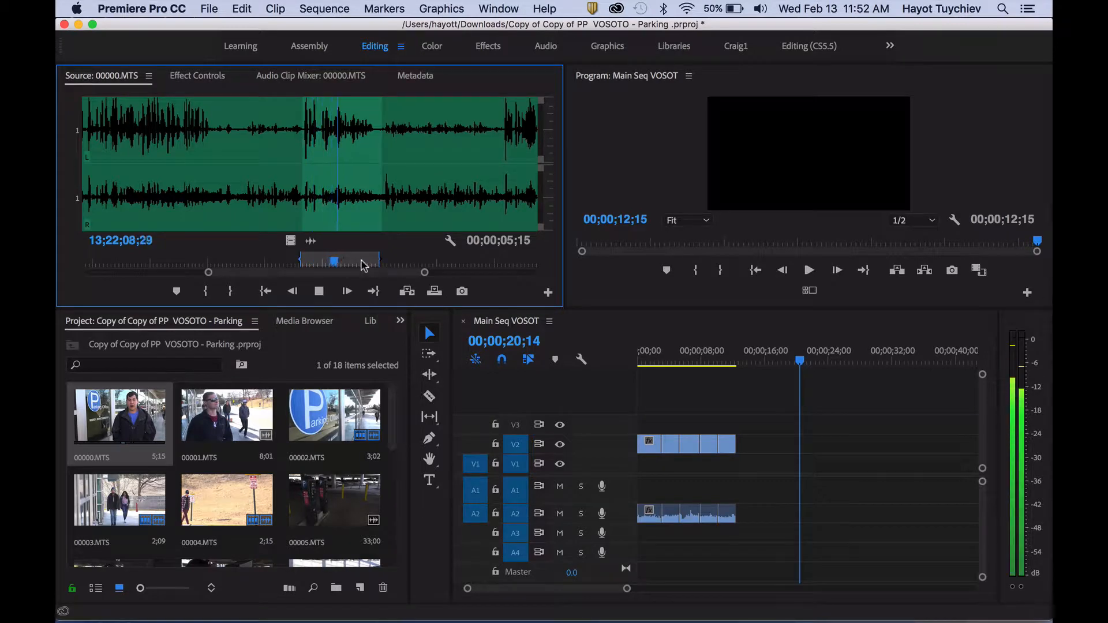
drag(365, 264, 376, 264)
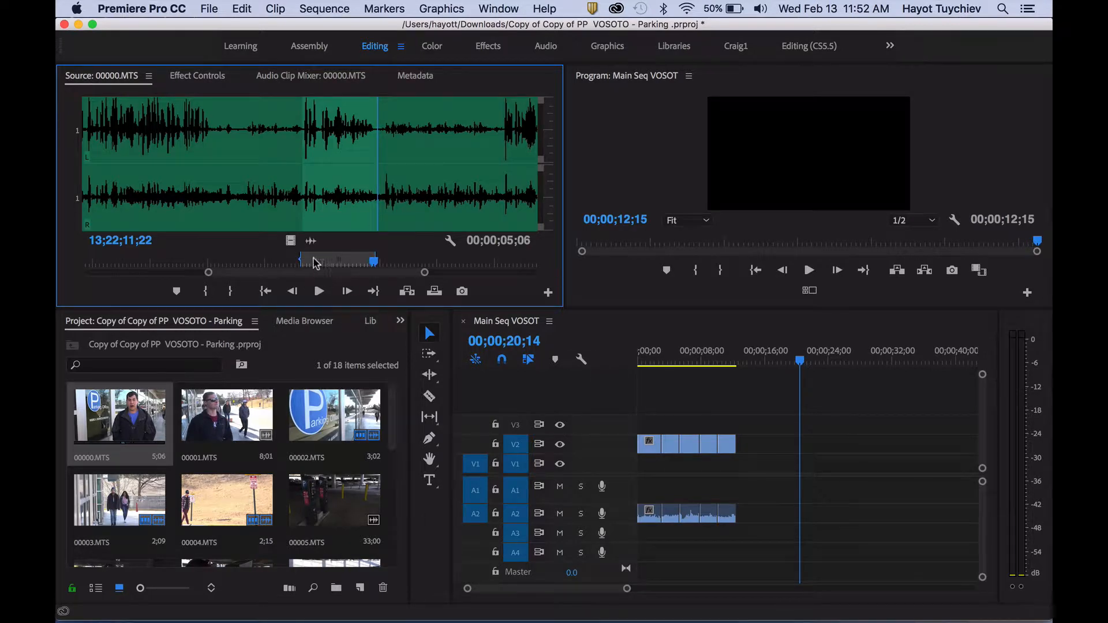
Step: Place the marked 00000.MTS clip on V1, A1 and A2 at 00;00;20;14 and play it in the sequence
click(291, 242)
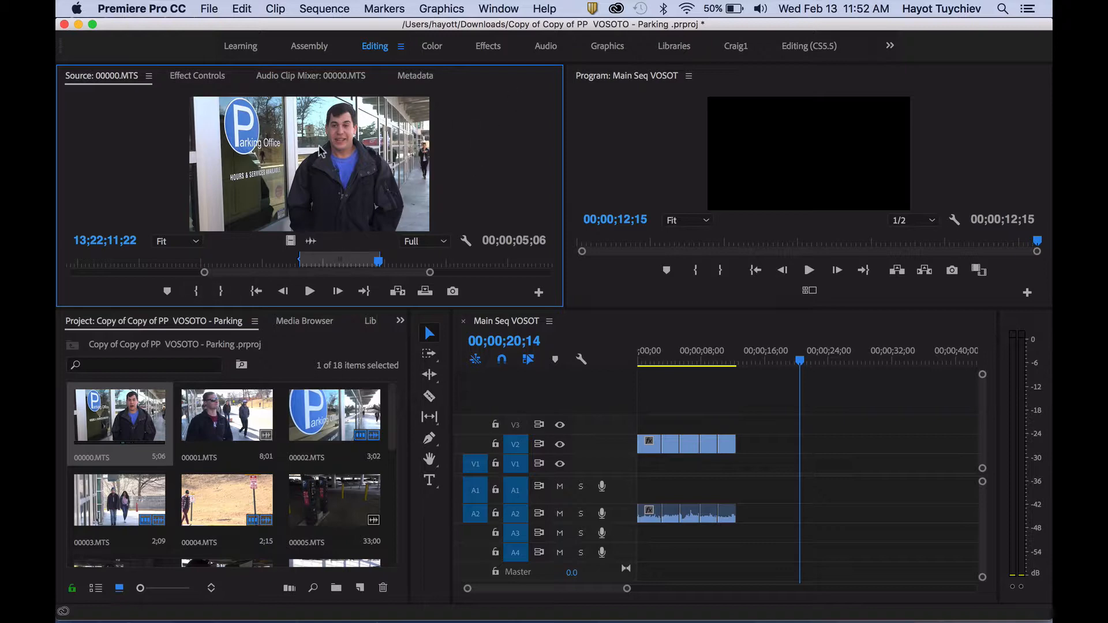
drag(584, 237, 788, 476)
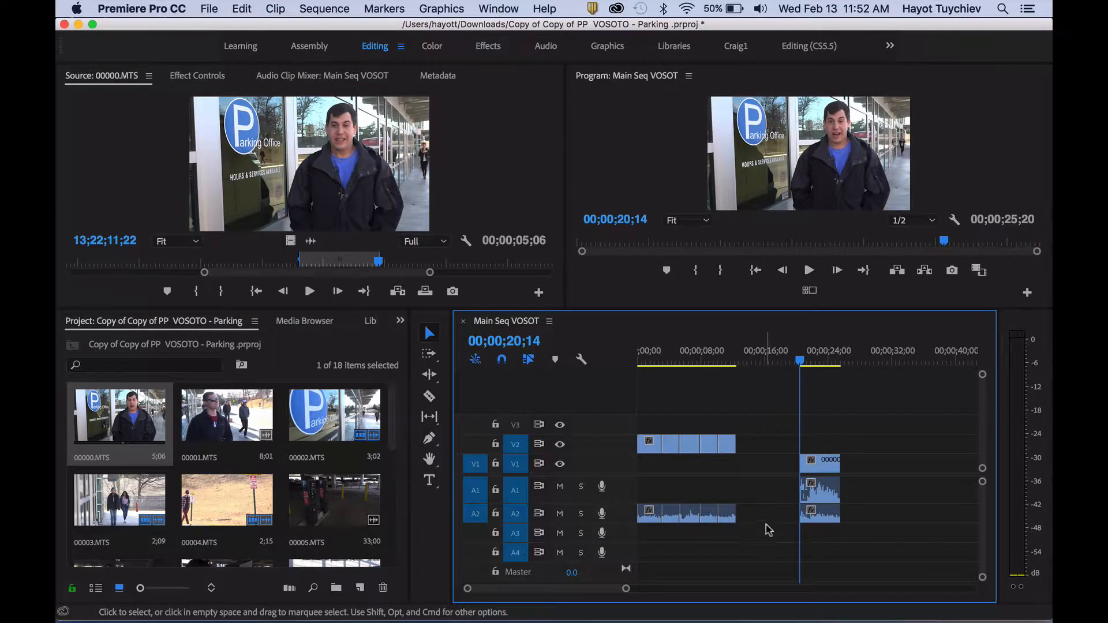
click(810, 363)
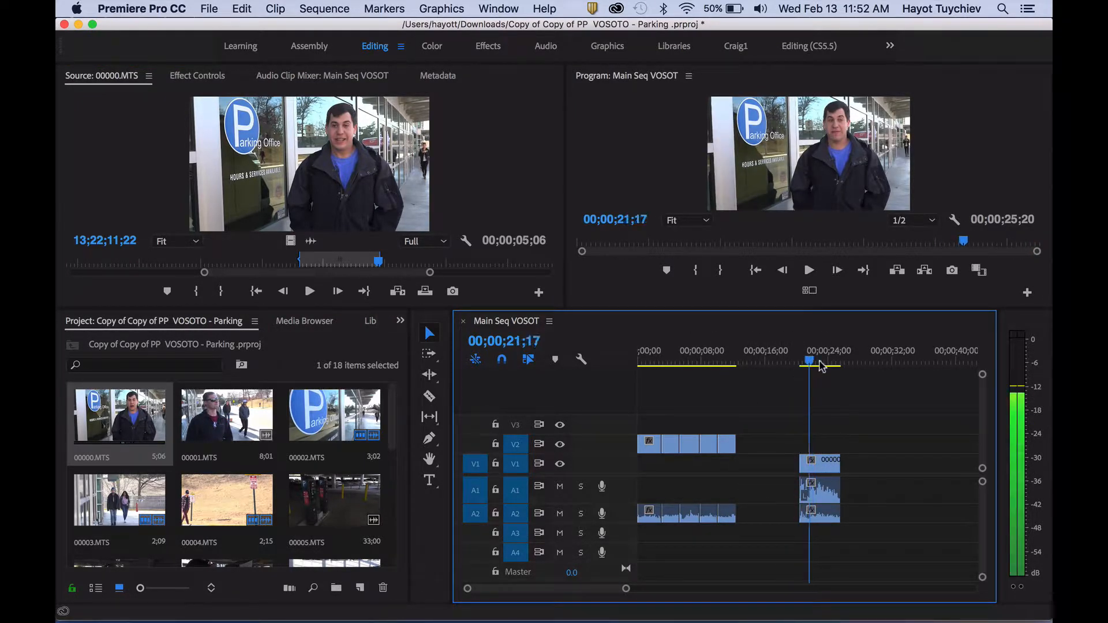
click(810, 364)
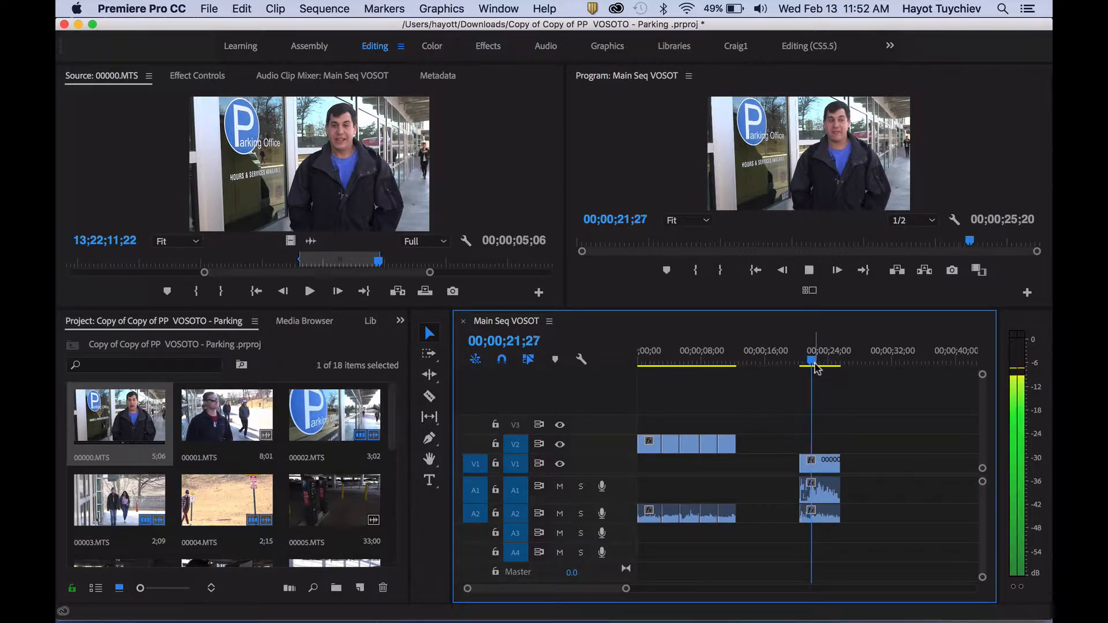
key(space)
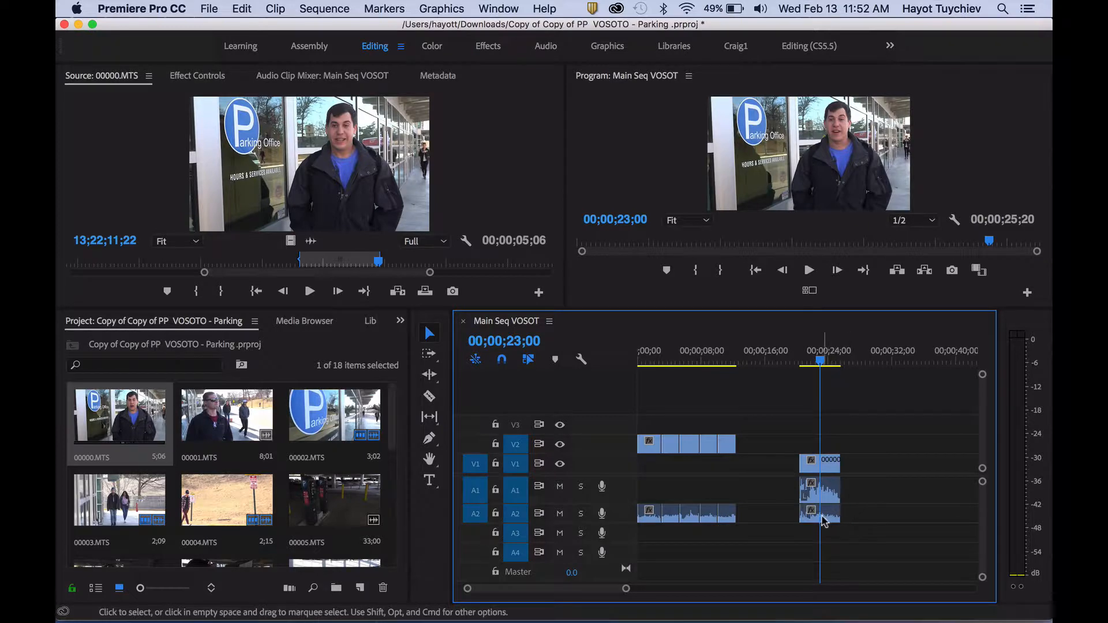
Step: Delete only the A2 audio of the 00000.MTS clip and play the clip with its A1 audio
key(Delete)
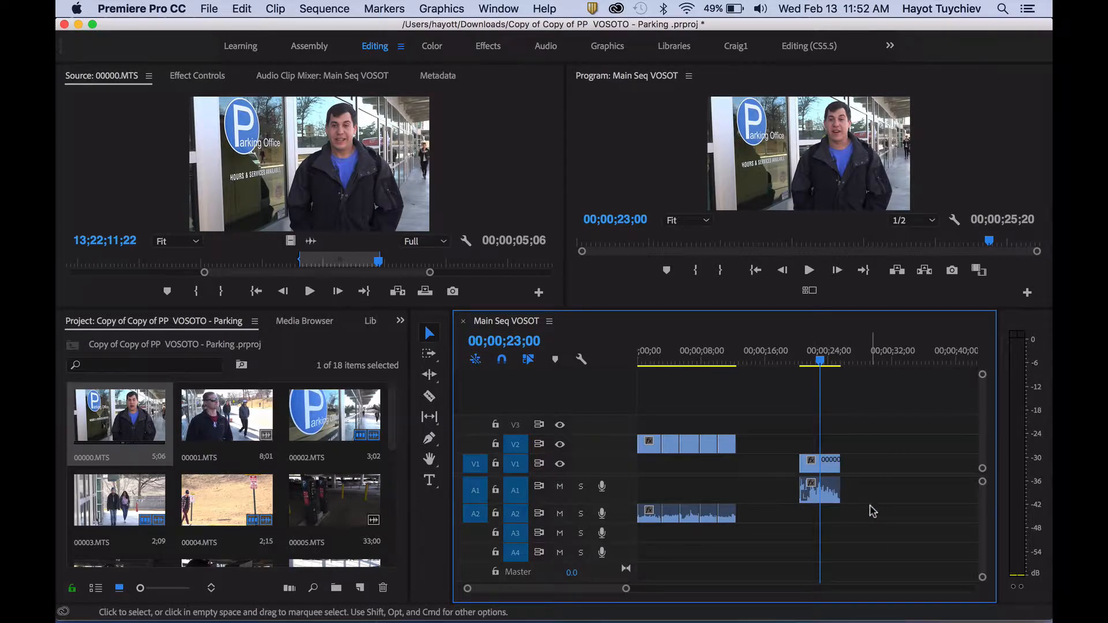
click(813, 359)
key(space)
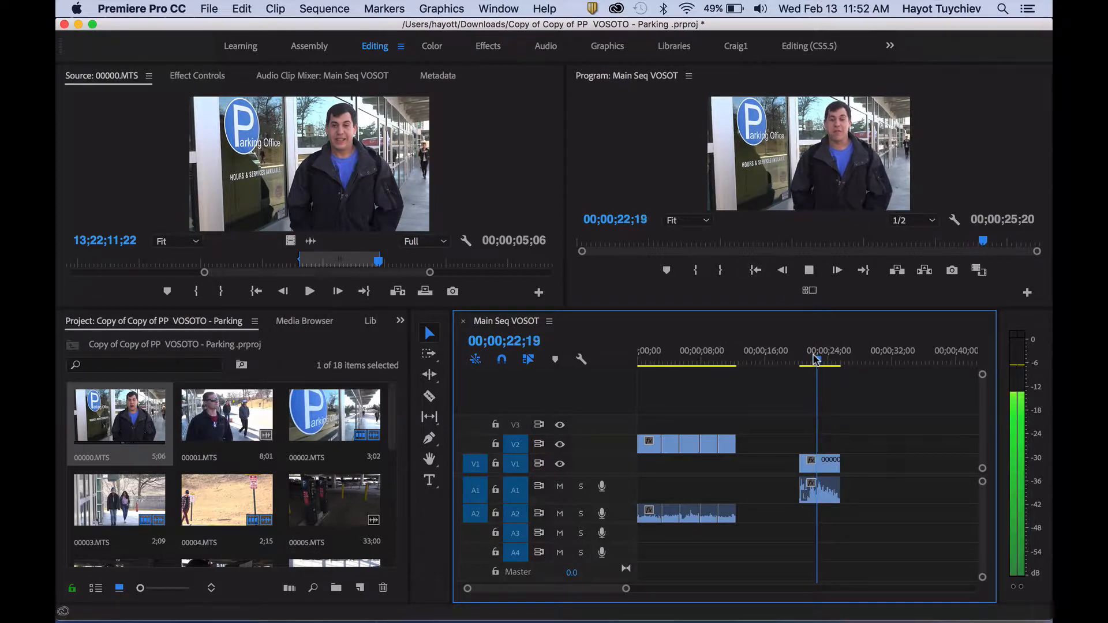
Step: Stop playback and place clip 00009.MTS on V1, A1 and A2 directly after the interview clip at 00;00;25;20
key(space)
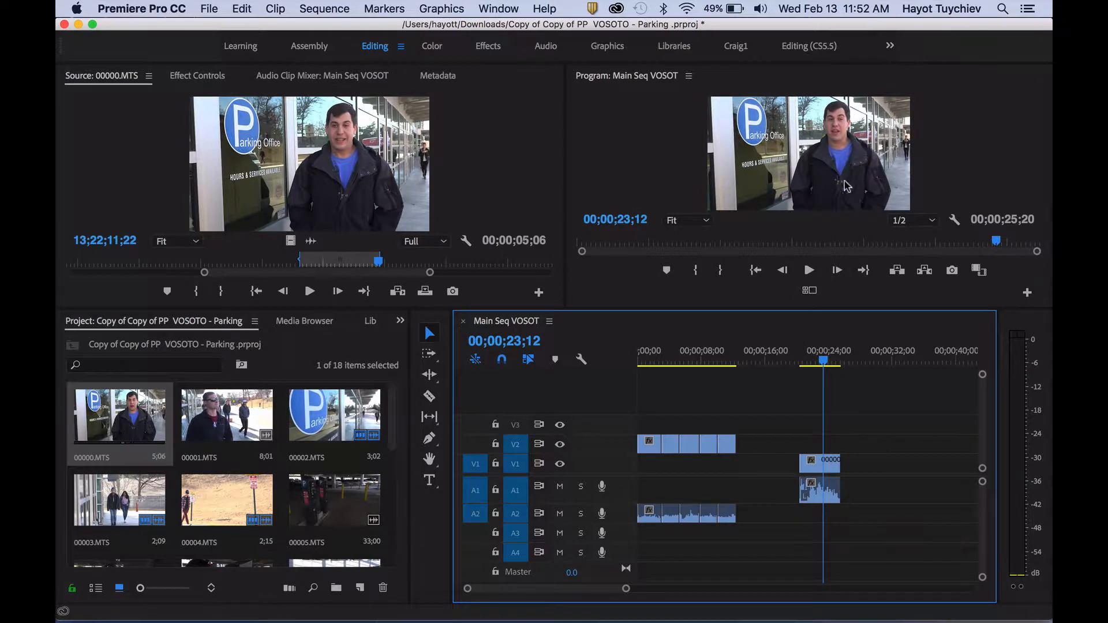
mouse_move(835, 360)
mouse_down()
mouse_move(820, 361)
mouse_move(842, 362)
mouse_up()
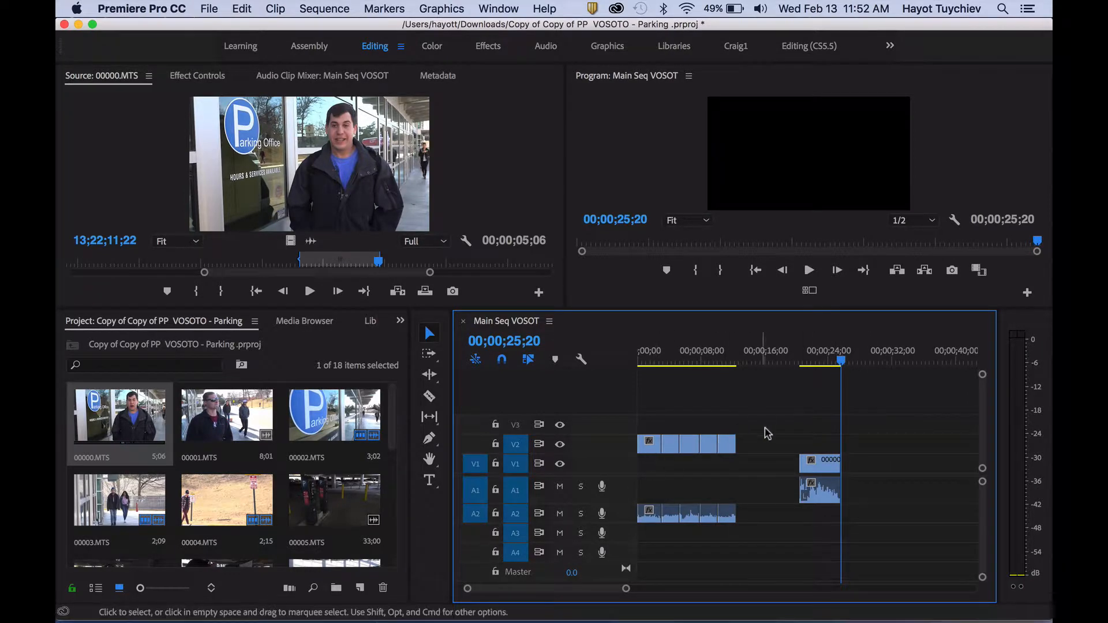
drag(764, 428, 654, 458)
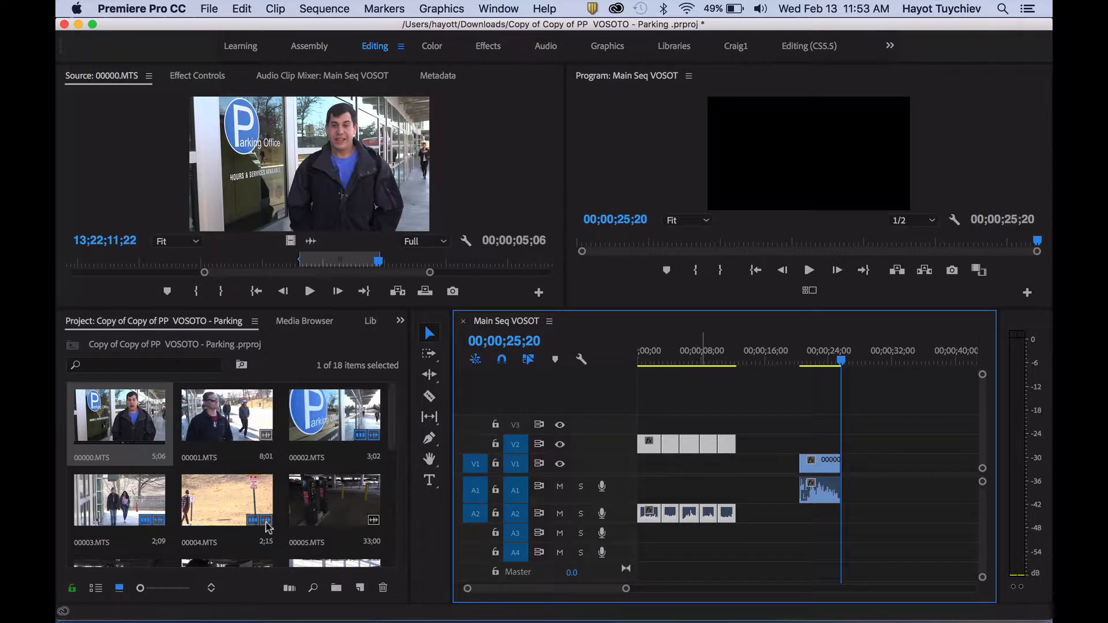
scroll(393, 437, down, 5)
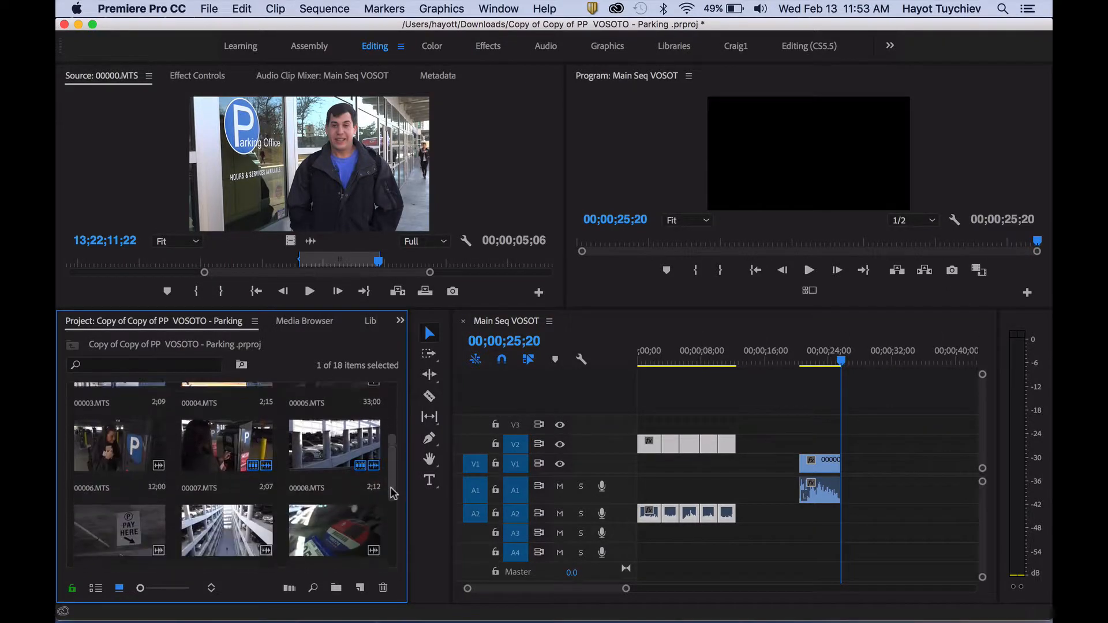
double_click(128, 449)
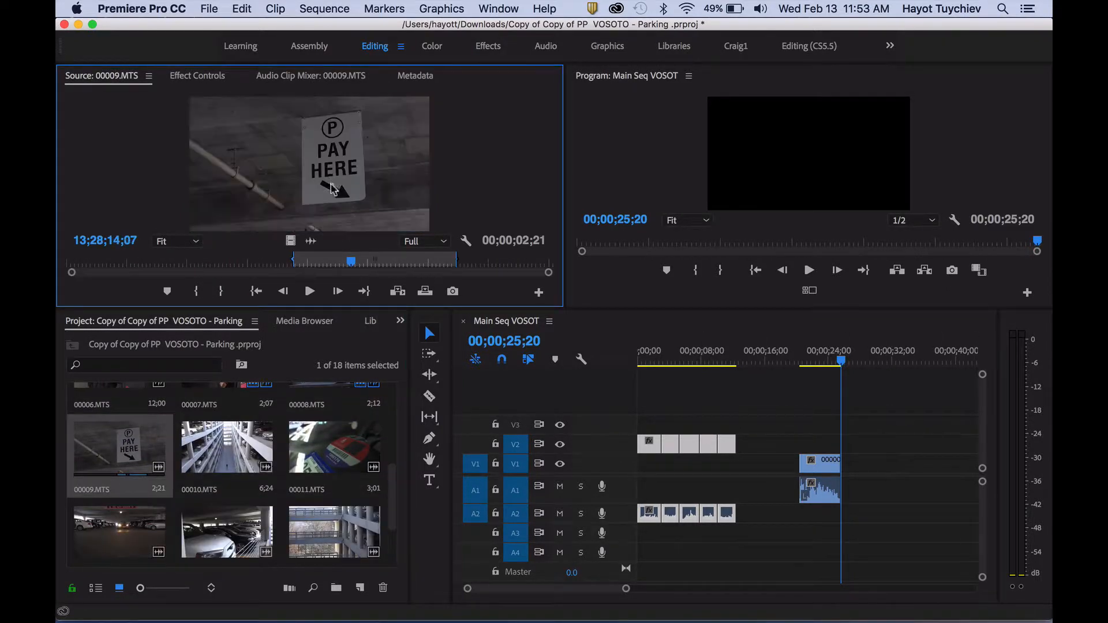
drag(774, 381, 856, 470)
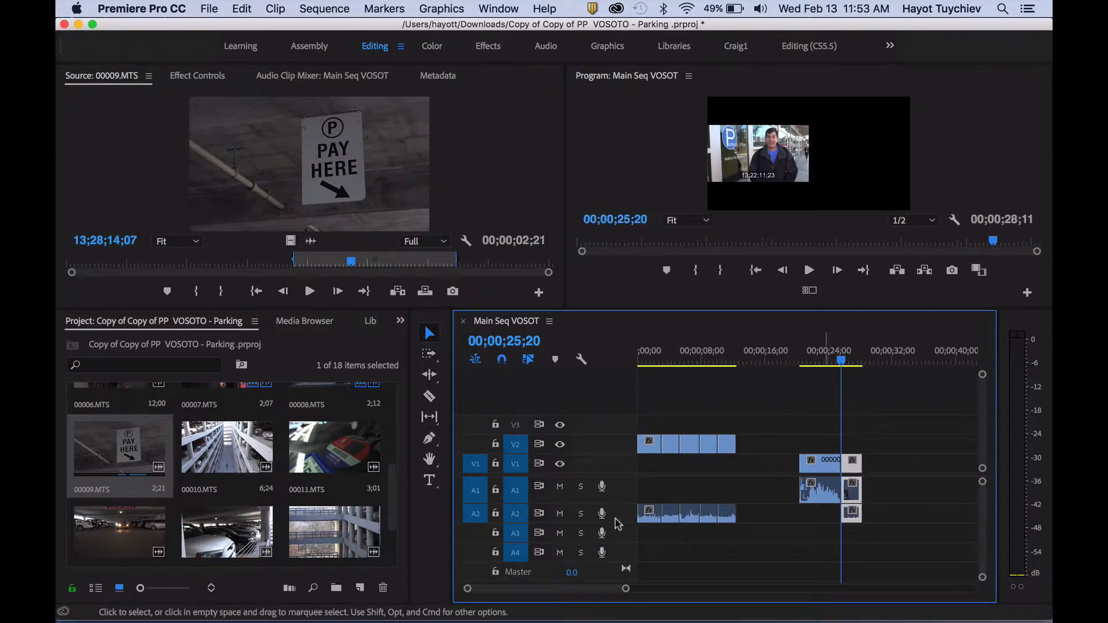
Step: Open clip 00012.MTS as the source and place it directly after 00009.MTS on V1, A1 and A2
click(130, 536)
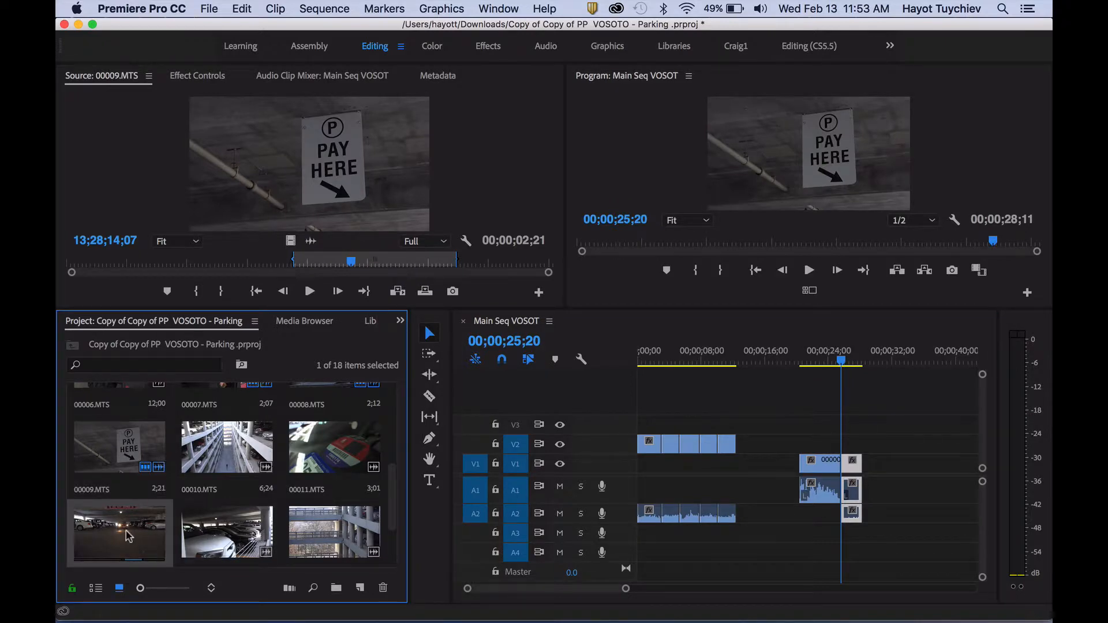
double_click(128, 535)
drag(346, 168, 854, 474)
Step: Mark a 00;00;01;29 range of 00015.MTS with its Out point at 13;29;50;07 and place it directly after 00012.MTS
scroll(393, 496, down, 2)
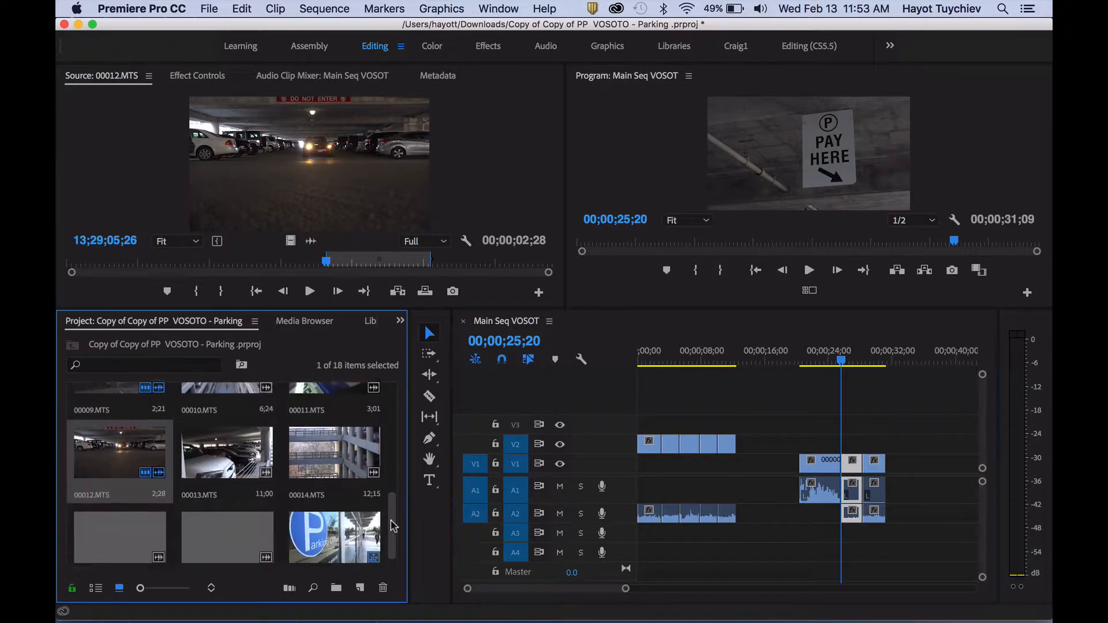
double_click(98, 524)
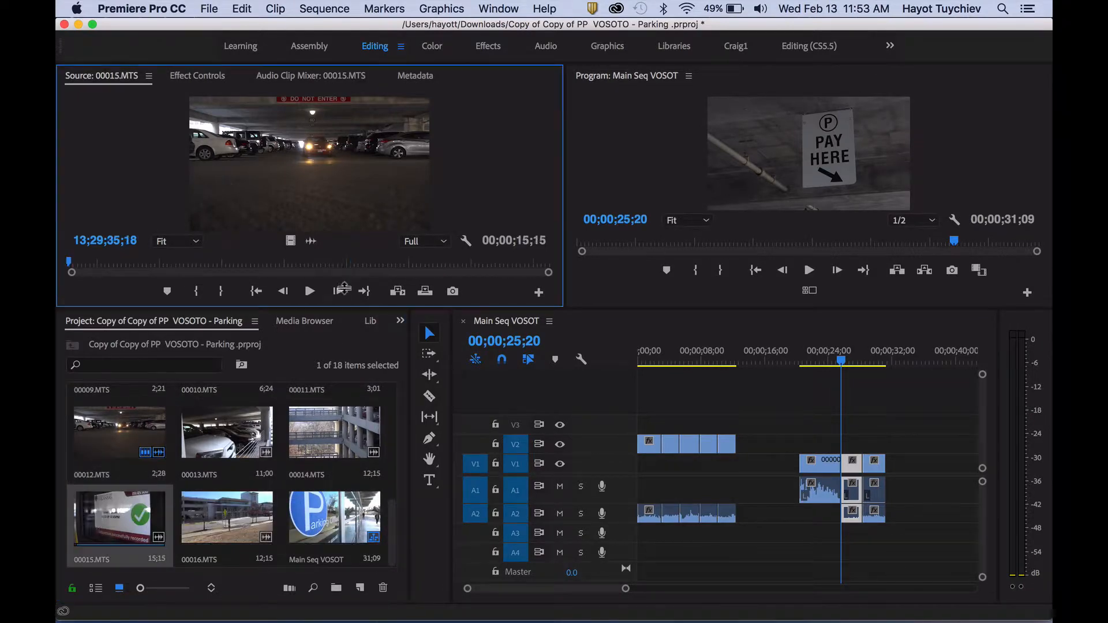
click(314, 264)
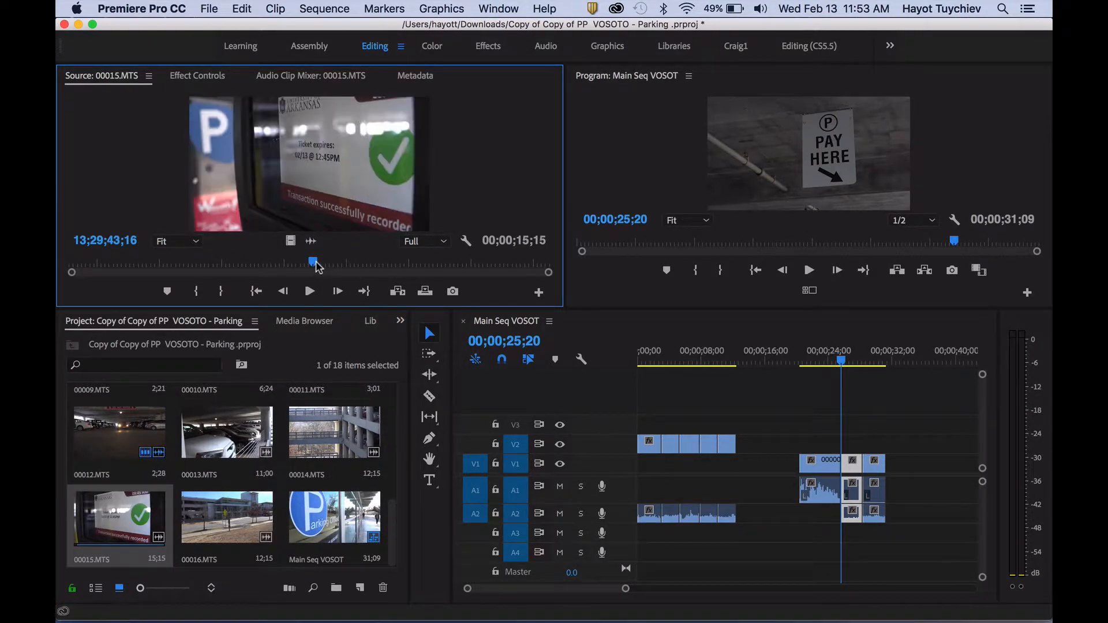
key(i)
click(475, 263)
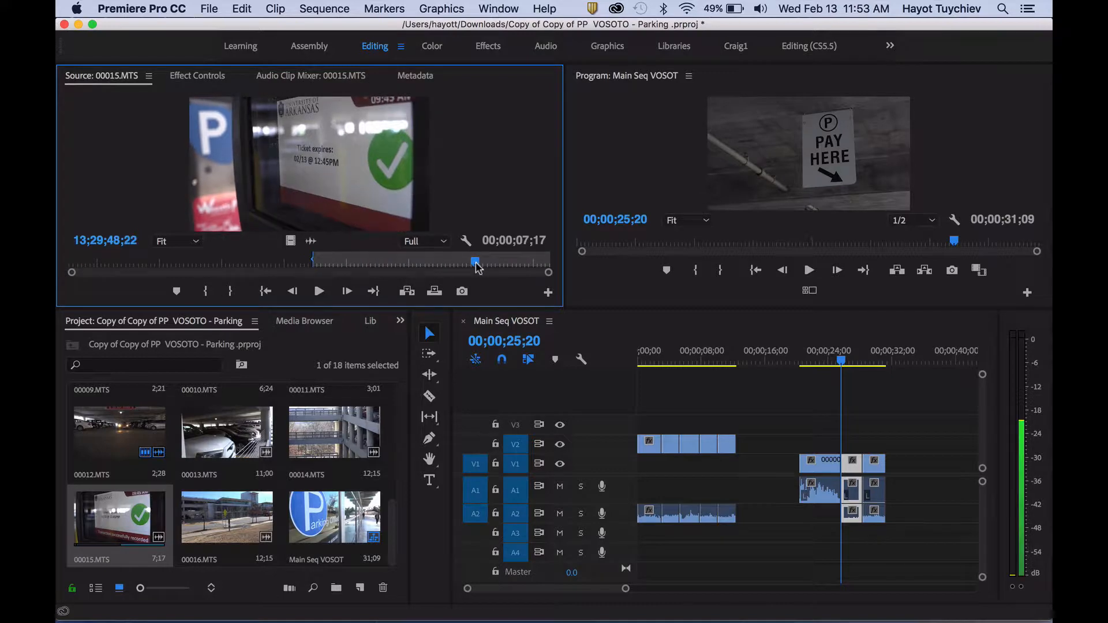
key(i)
drag(462, 261, 523, 263)
key(o)
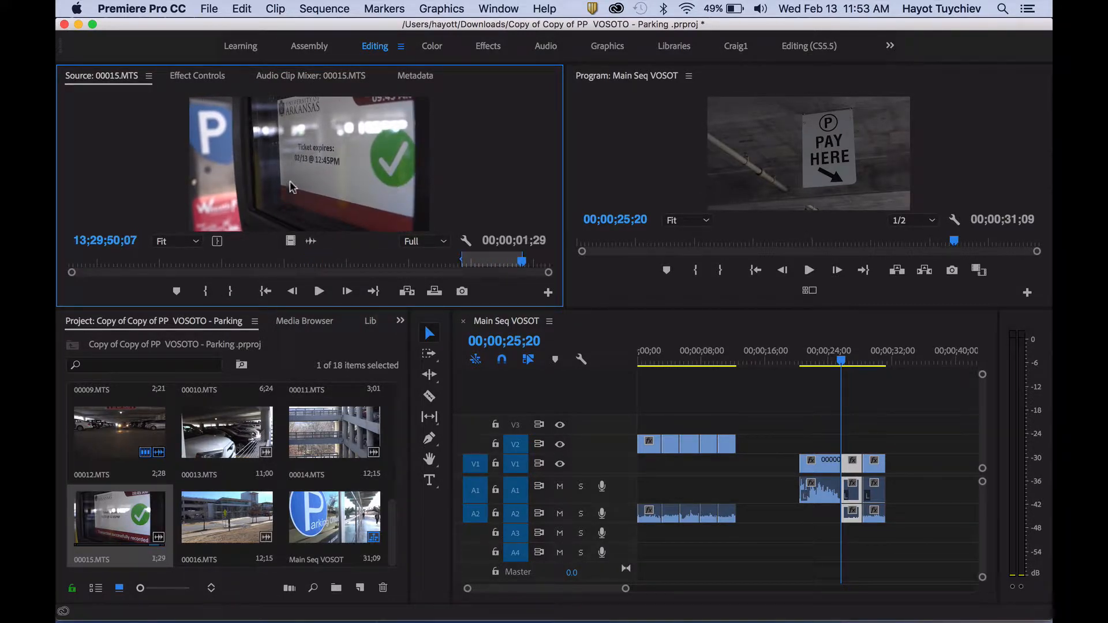
drag(291, 187, 893, 465)
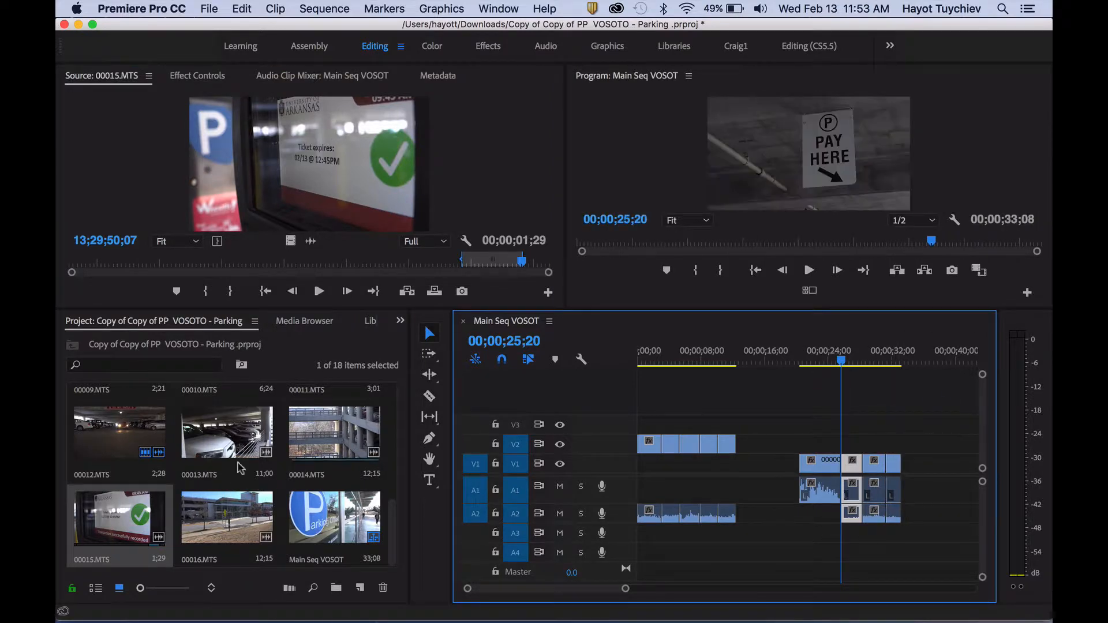
Step: Mark 00014.MTS from 13;29;28;09 to 13;29;33;03 and place it directly after 00015.MTS on V1, A1 and A2
double_click(337, 444)
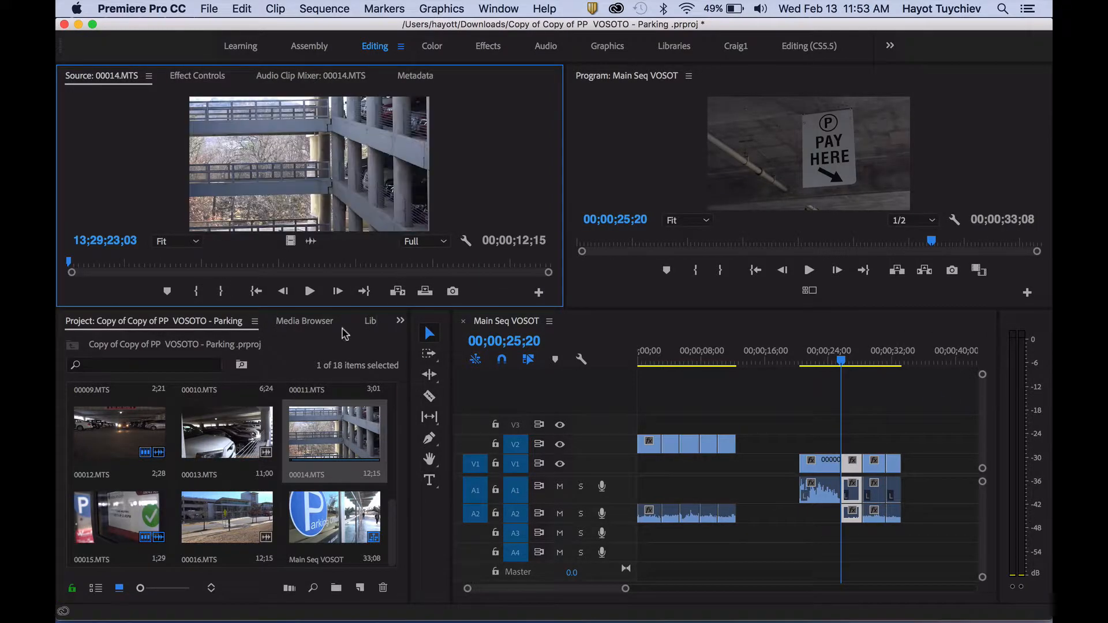
click(268, 262)
key(i)
key(space)
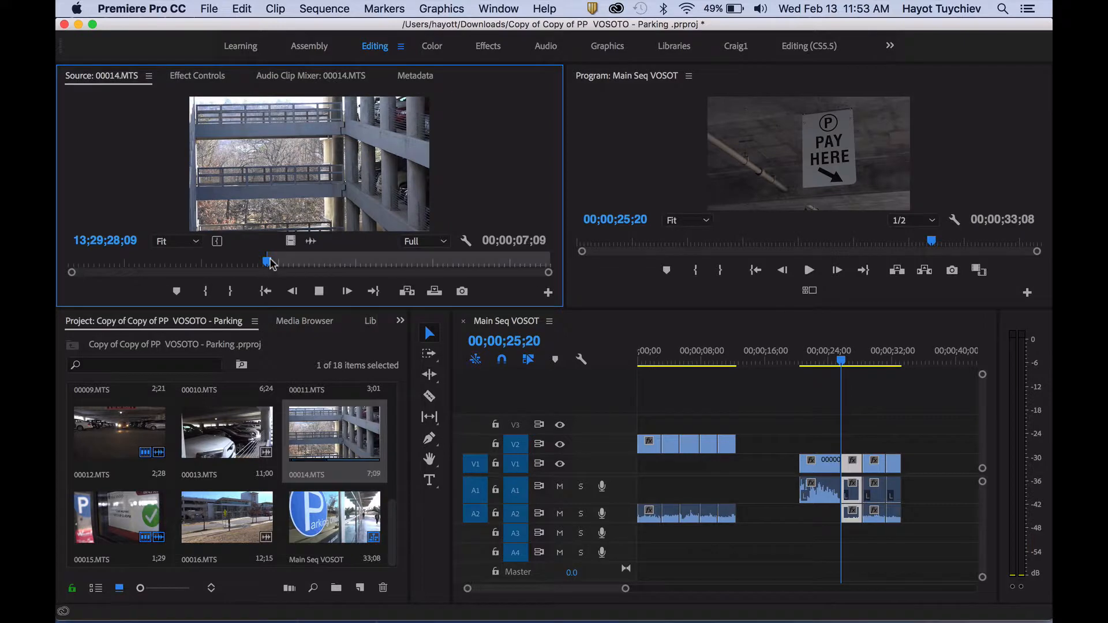
drag(282, 264, 364, 267)
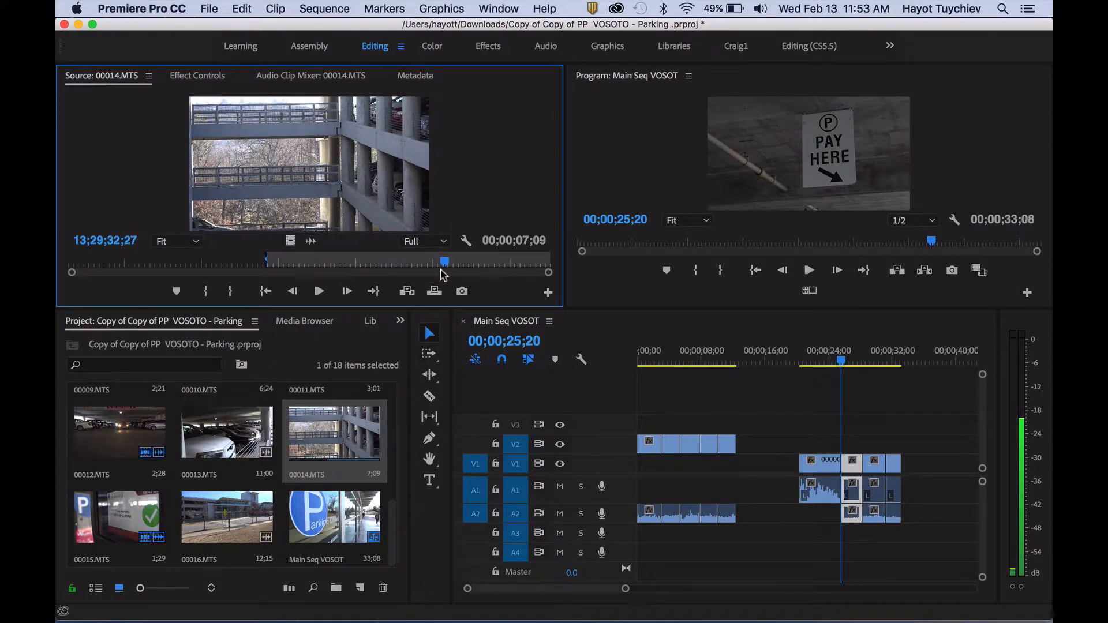
drag(444, 275, 452, 273)
key(o)
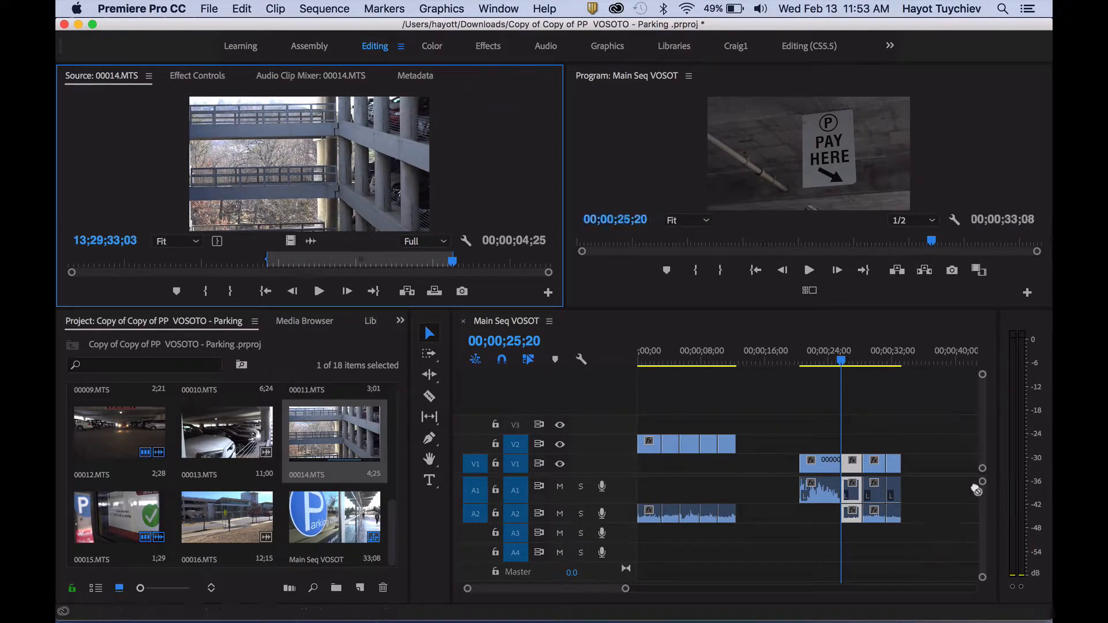
drag(975, 489, 914, 479)
Step: Play the sequence from the interview at 00;00;20;14 and scrub across the B-roll clips before and after it
drag(867, 362, 800, 369)
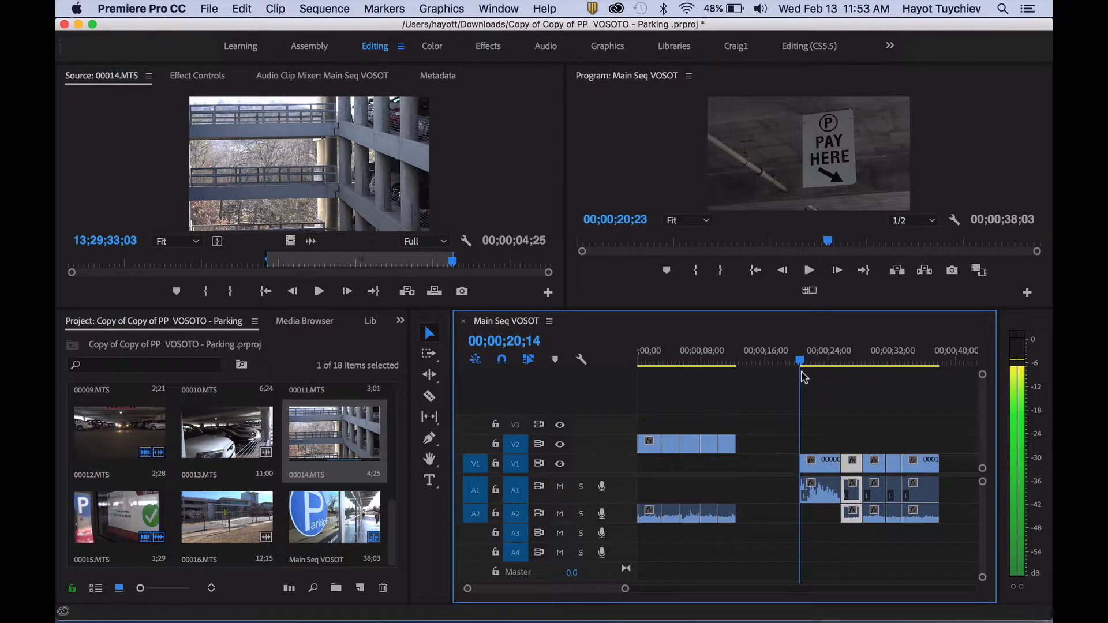
key(space)
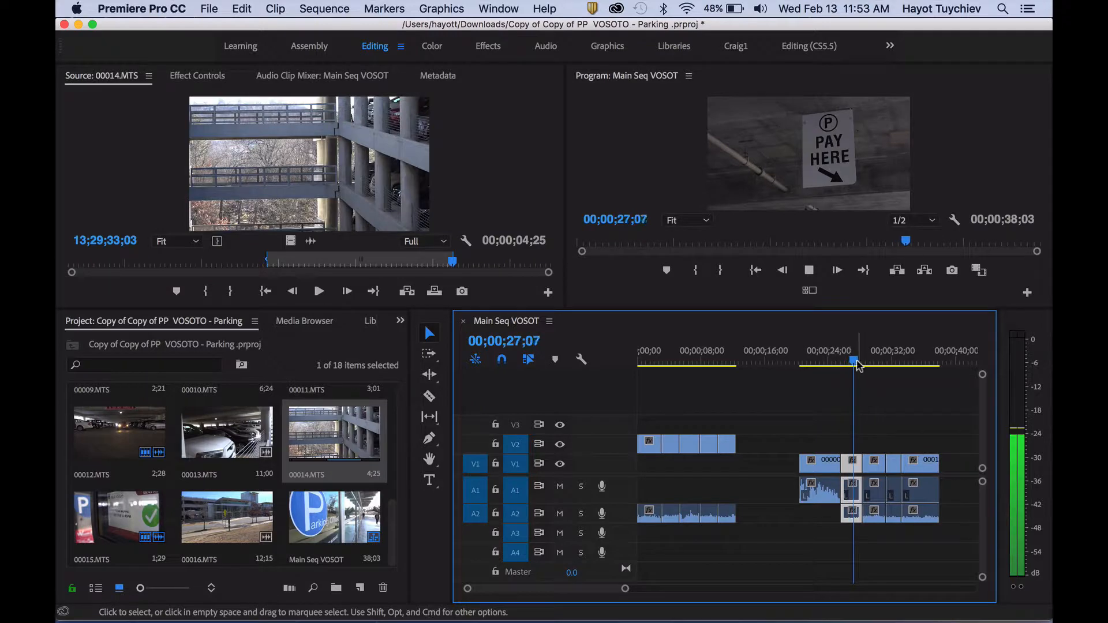
drag(864, 361, 909, 361)
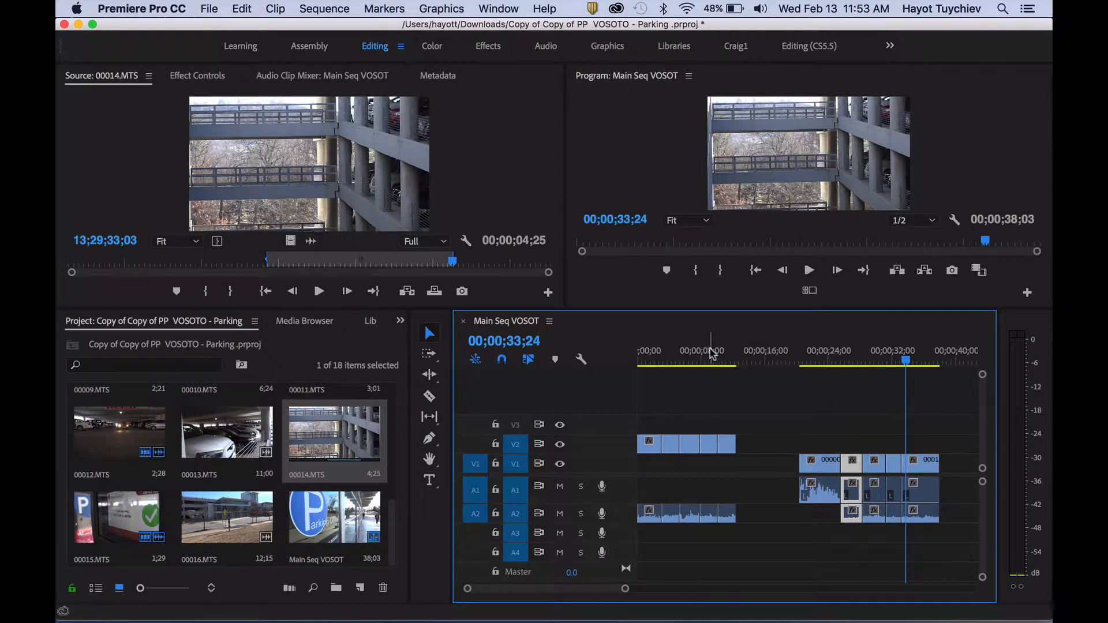
mouse_move(701, 360)
mouse_down()
mouse_move(631, 353)
mouse_move(718, 361)
mouse_up()
click(803, 362)
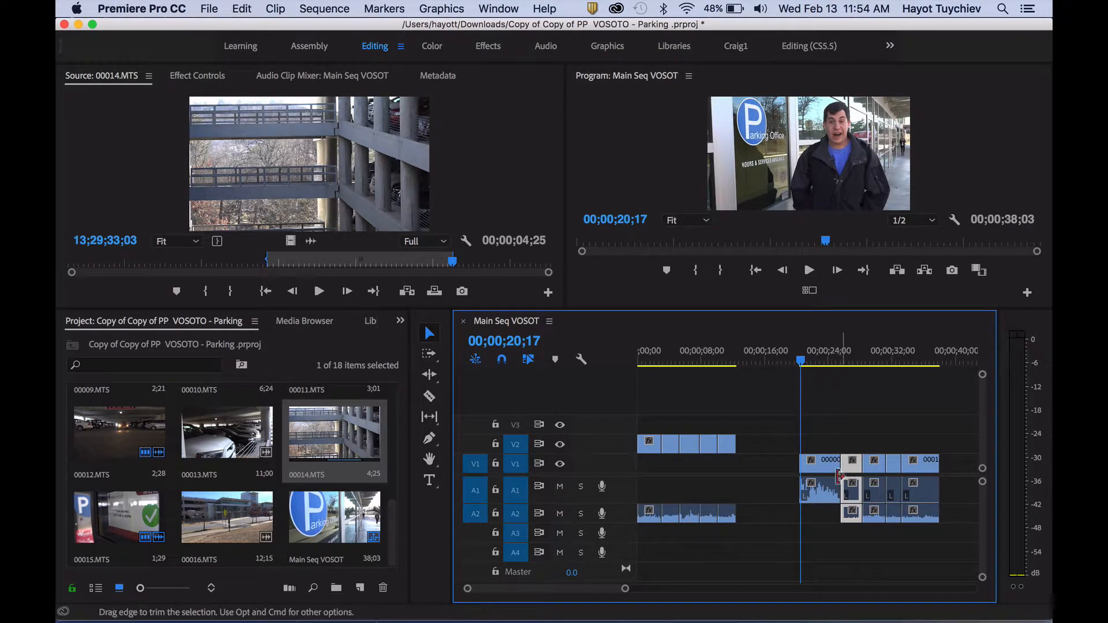
drag(826, 357, 859, 359)
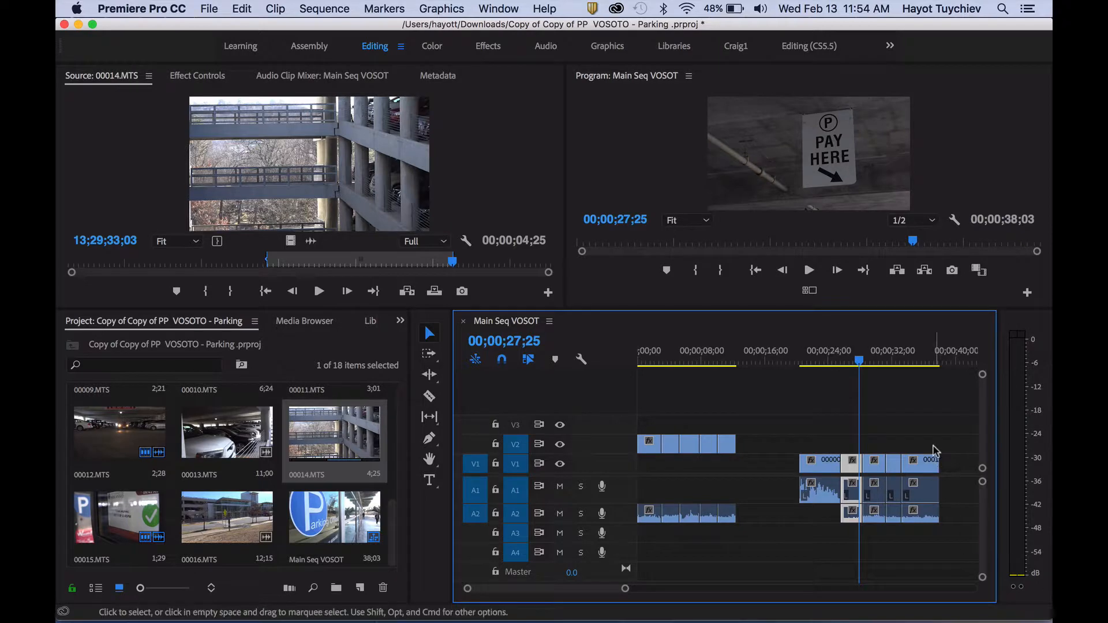
Step: Move the four B-roll clips after the interview to V2 and delete only their A1 audio
drag(951, 439, 855, 451)
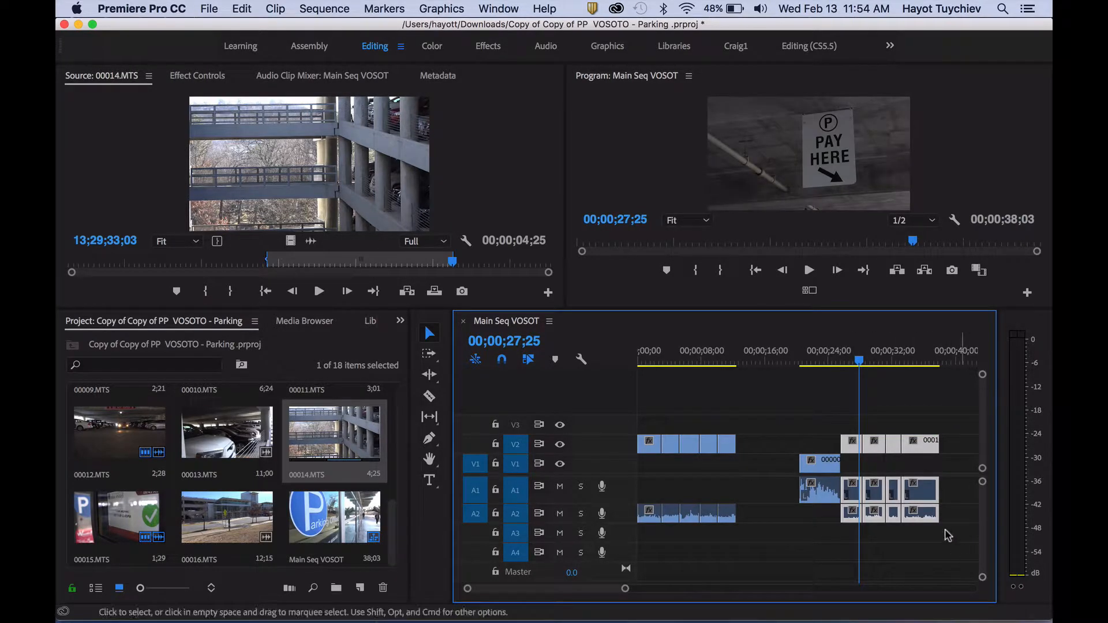
click(955, 488)
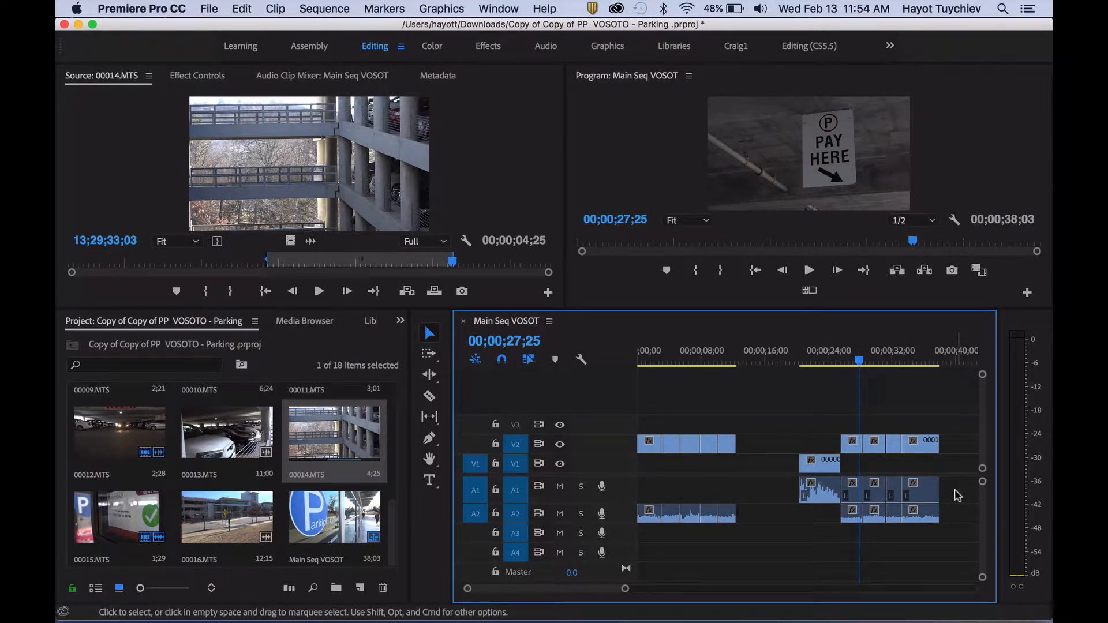
right_click(864, 489)
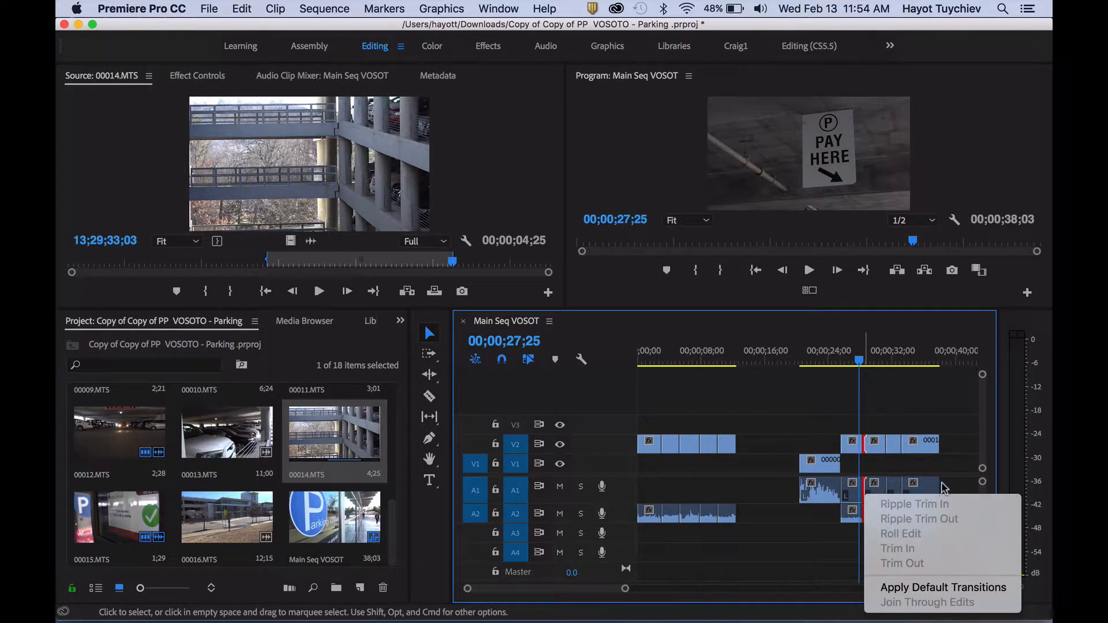
click(947, 483)
click(947, 487)
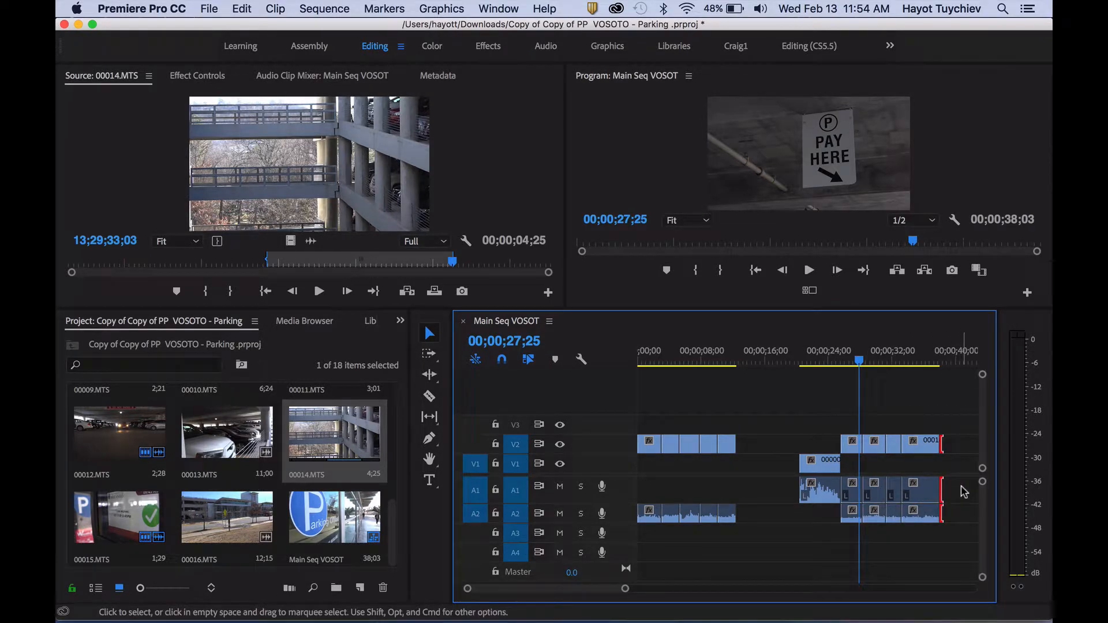
drag(961, 477, 841, 504)
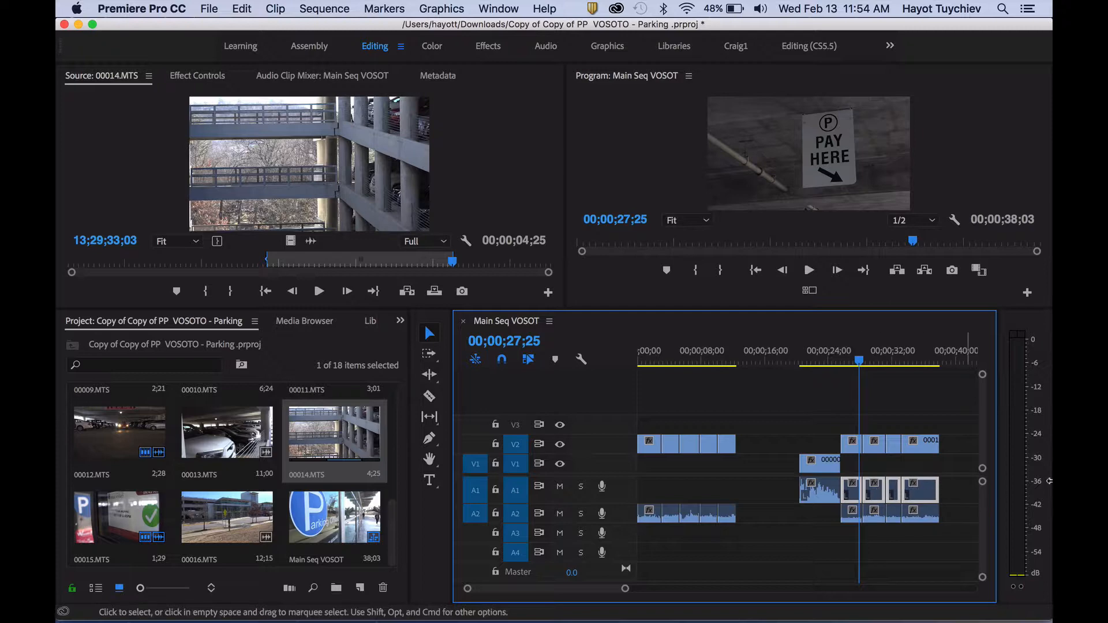
key(Delete)
key(space)
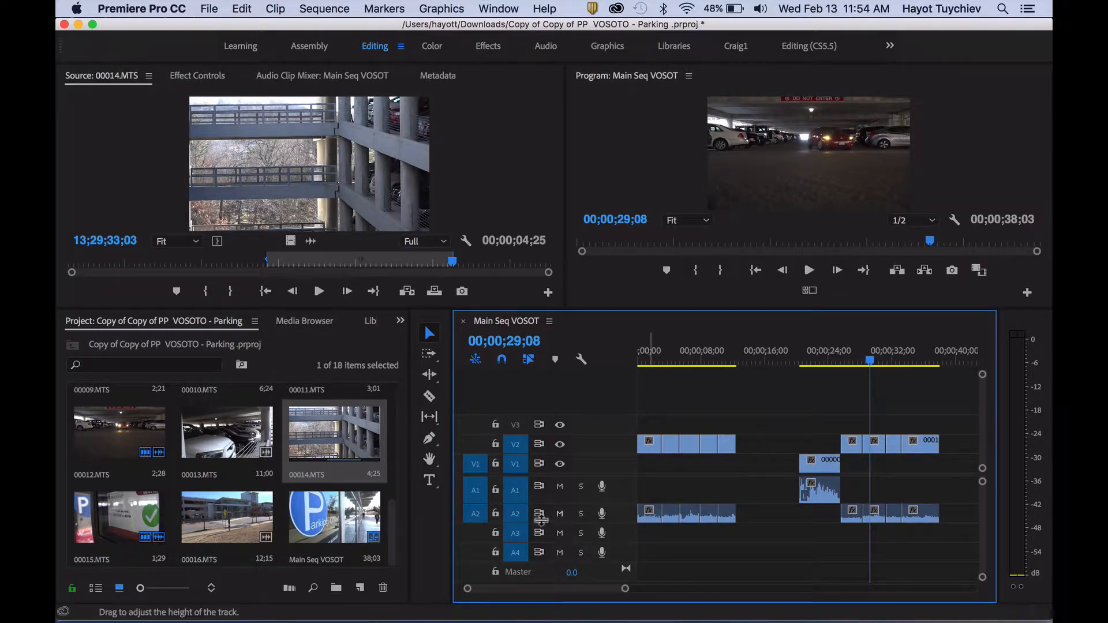
Step: Lower the volume of the four B-roll clips after the interview on an enlarged A2 track and play the result
drag(518, 522, 518, 563)
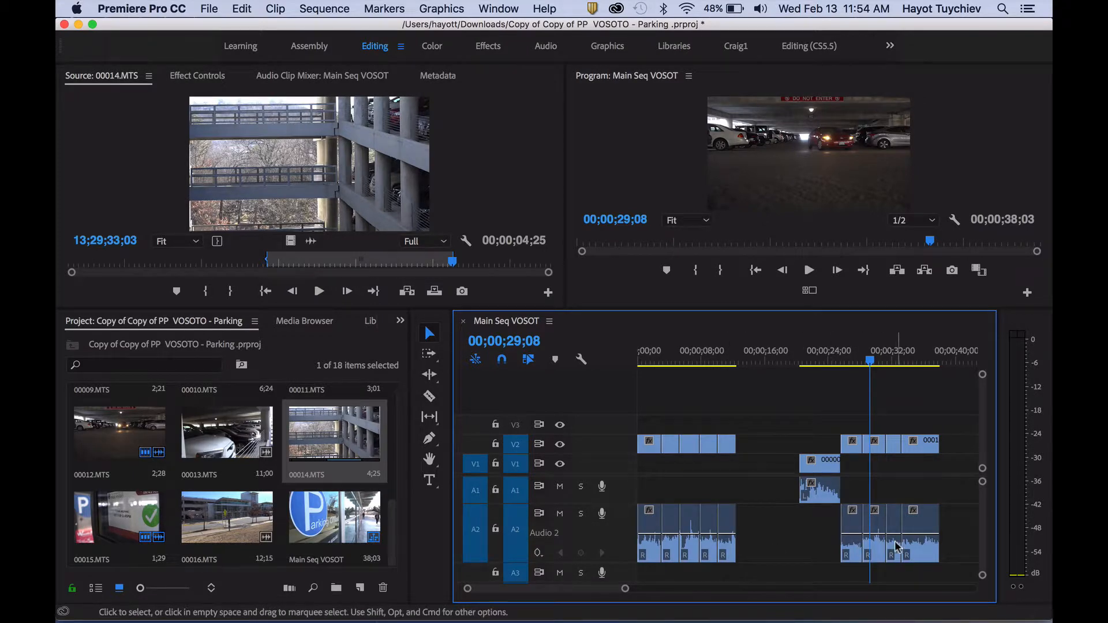
click(850, 535)
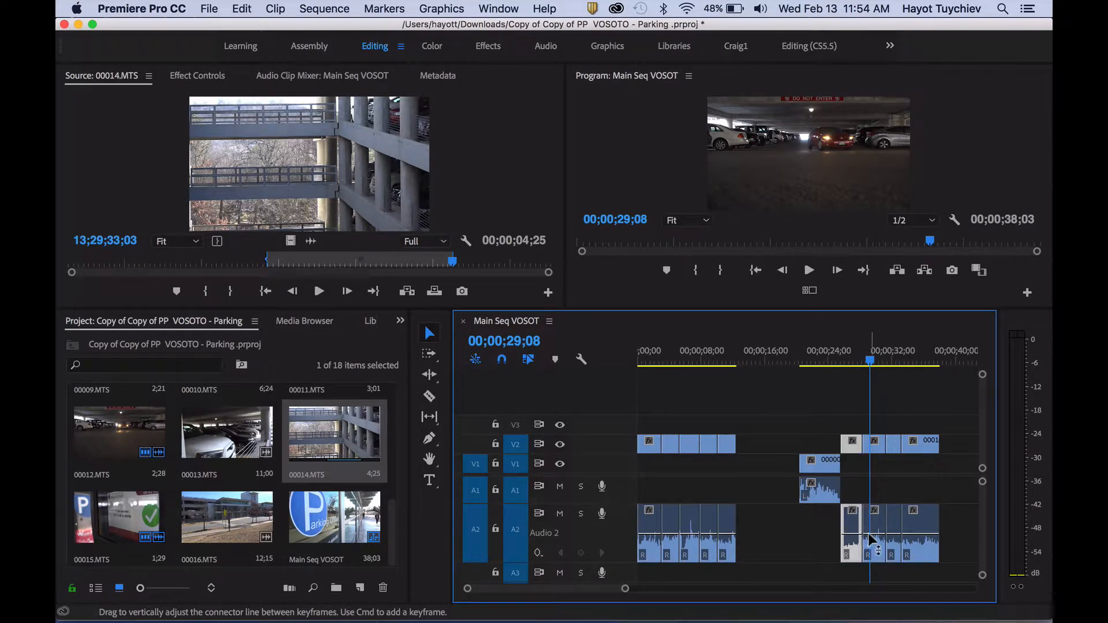
click(869, 535)
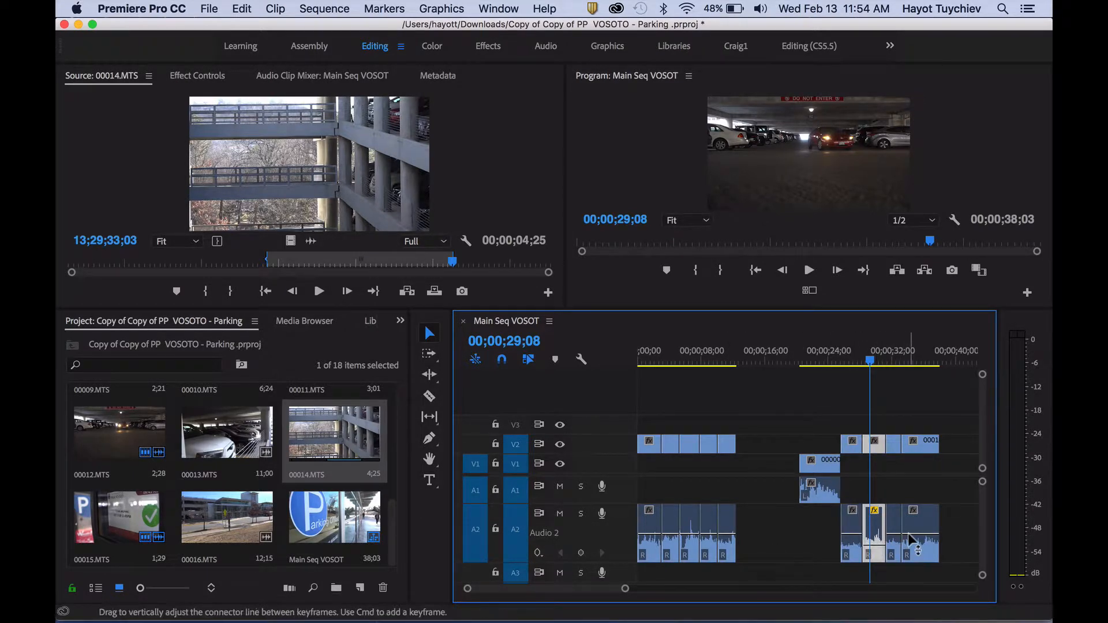
drag(911, 535, 911, 539)
click(892, 534)
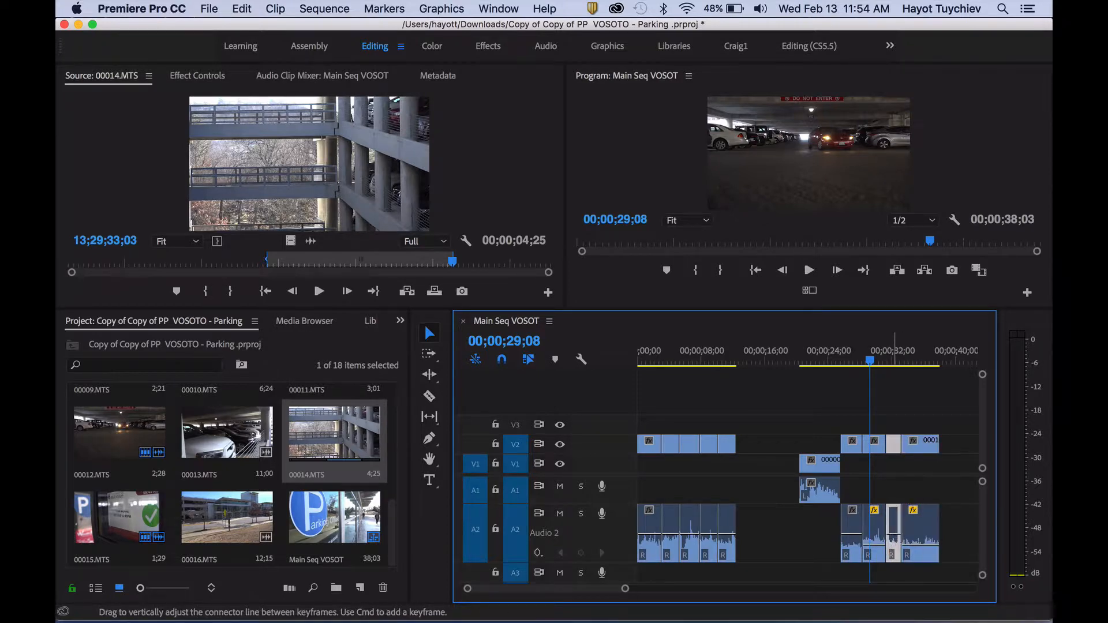
drag(853, 534, 854, 542)
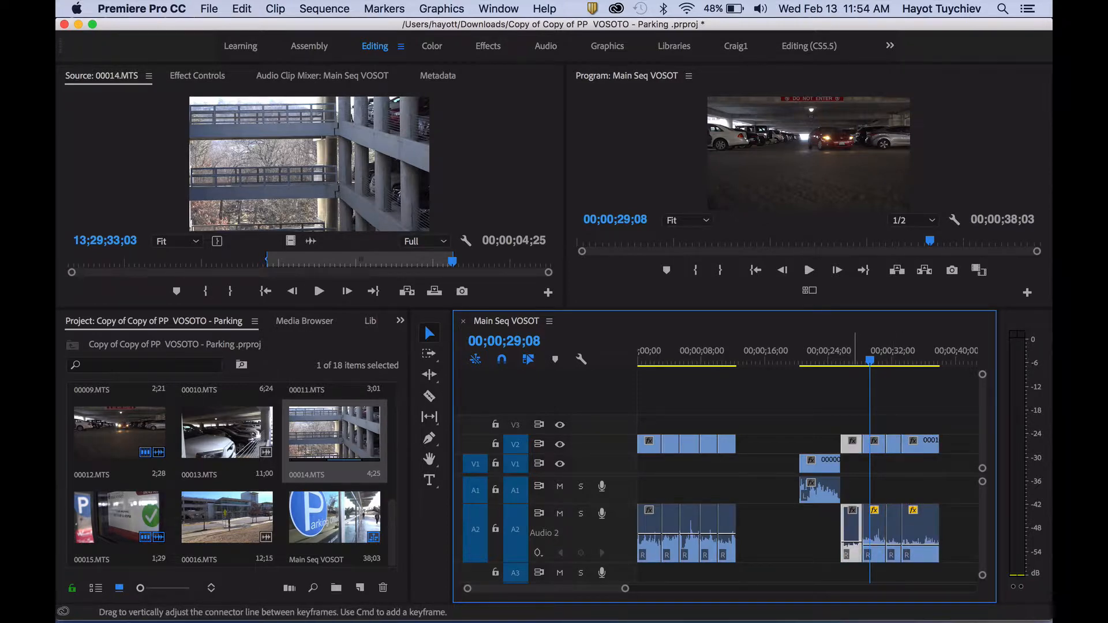
key(space)
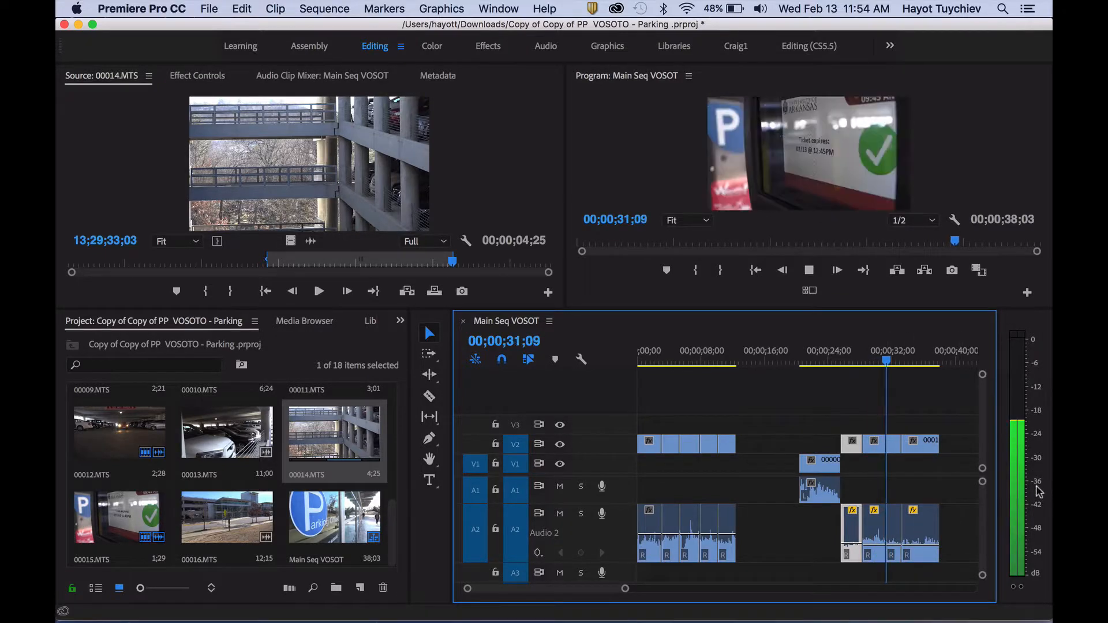
key(space)
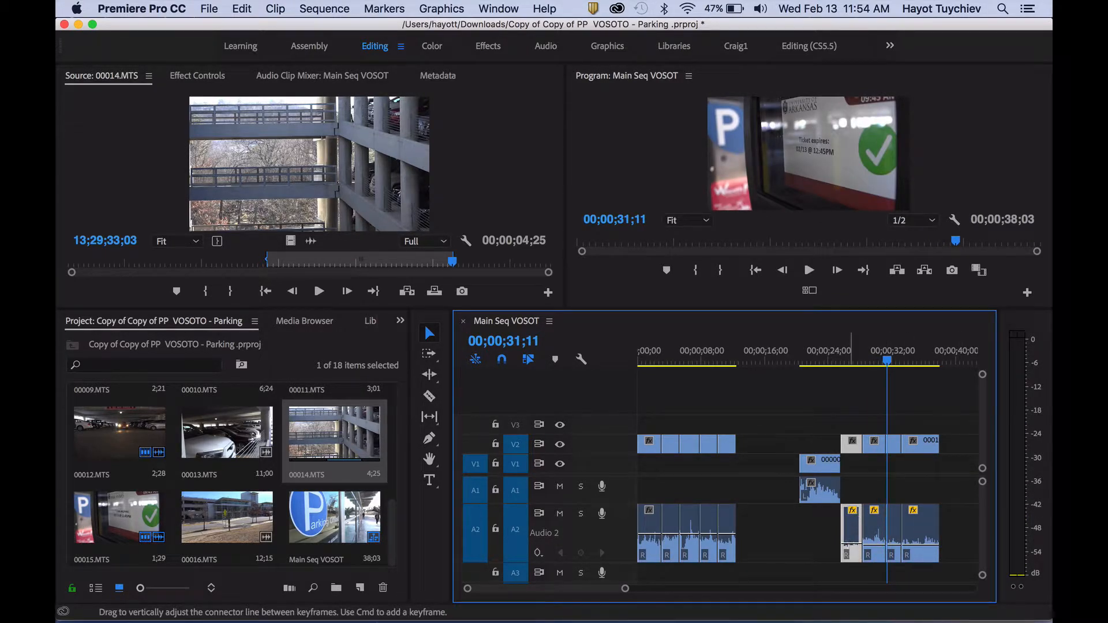
Step: Fine-tune the A2 volume lines of the four B-roll clips after the interview to a matching low level and play them
click(877, 549)
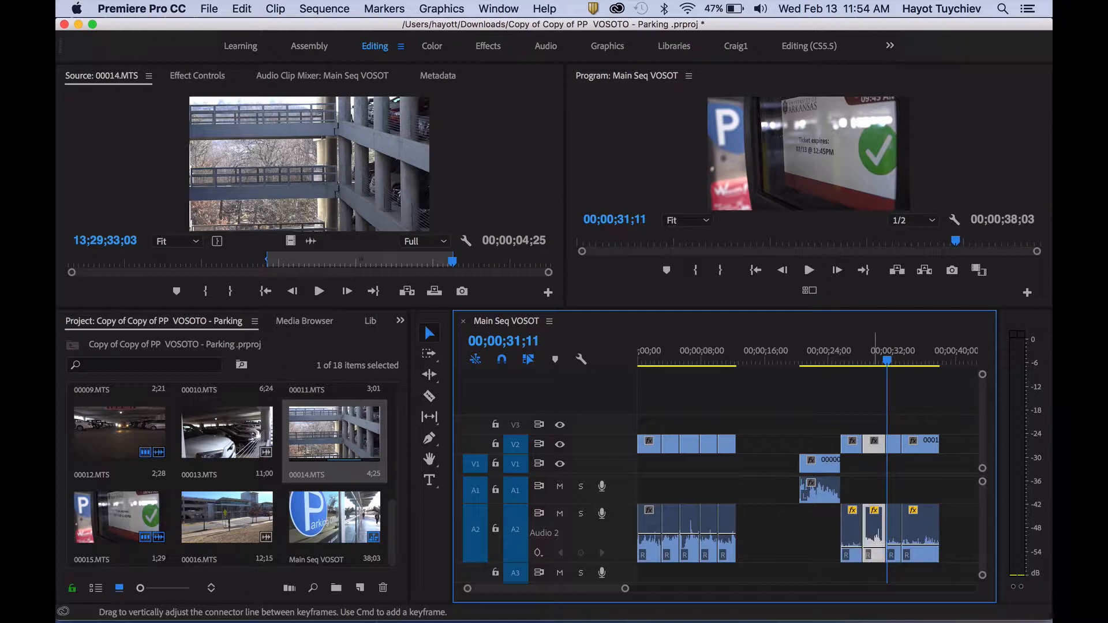
click(854, 546)
click(899, 548)
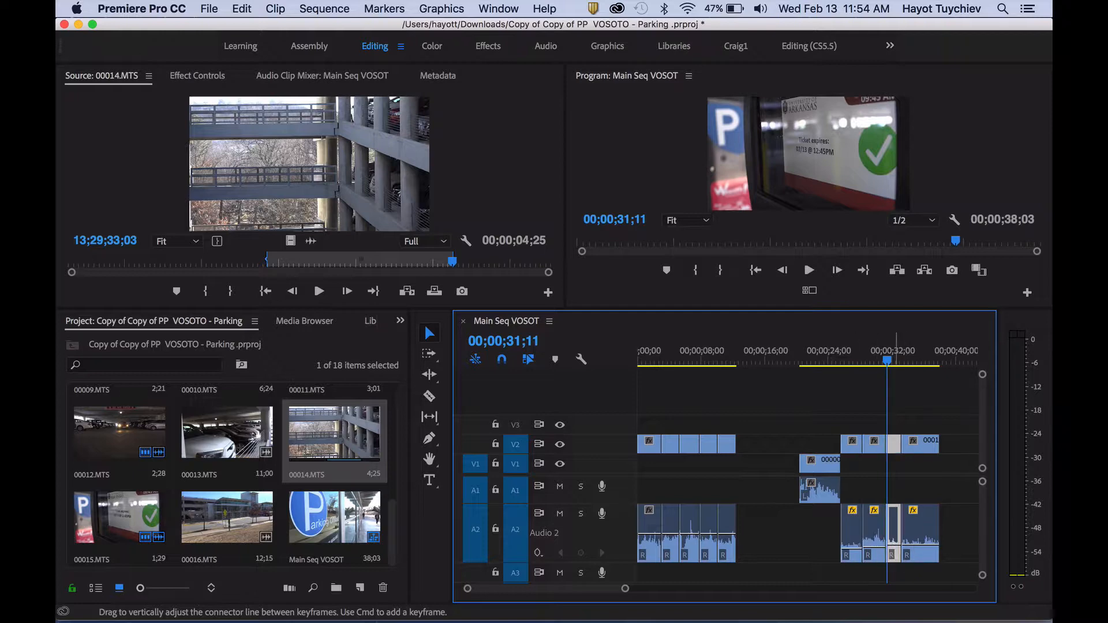
click(909, 546)
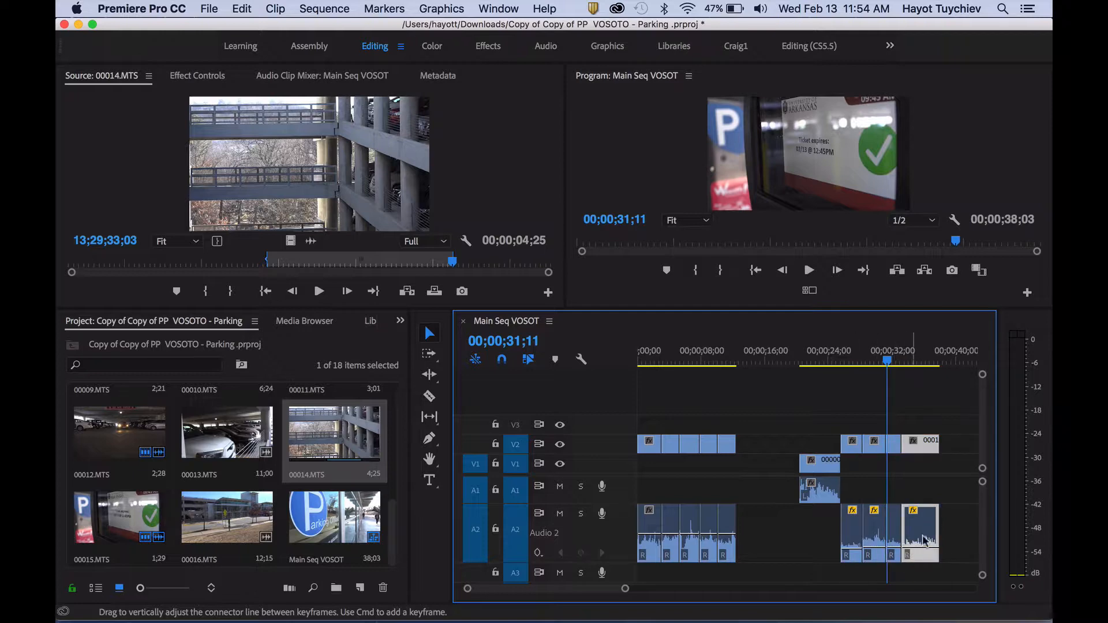
key(space)
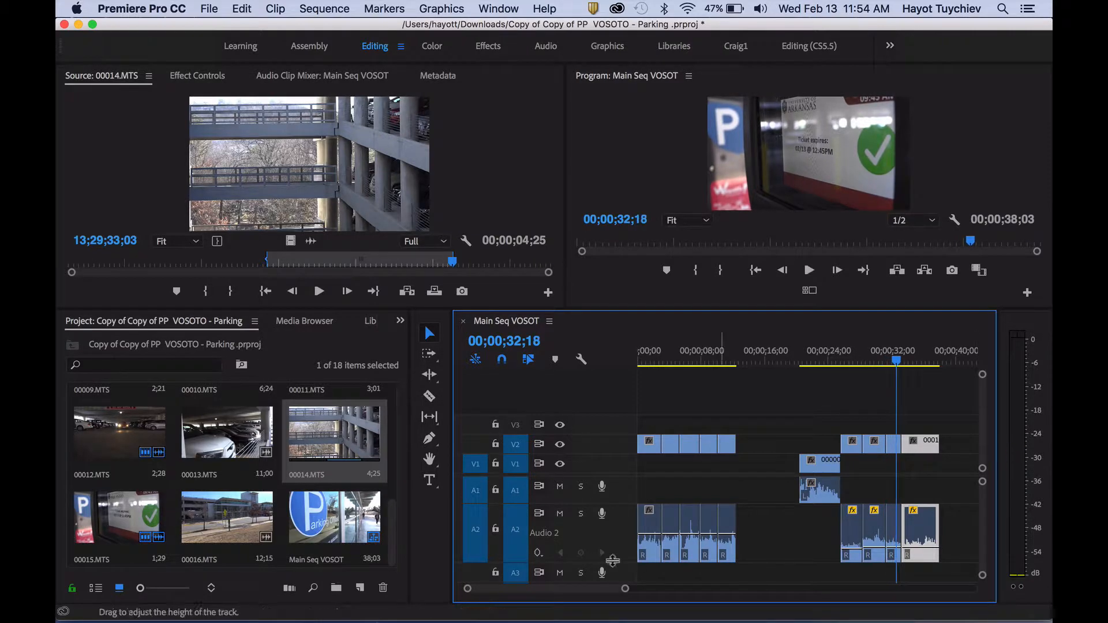
Step: Lower the A2 volume of the five B-roll clips before the interview to a similar level and play from 00;00;07;05
click(729, 542)
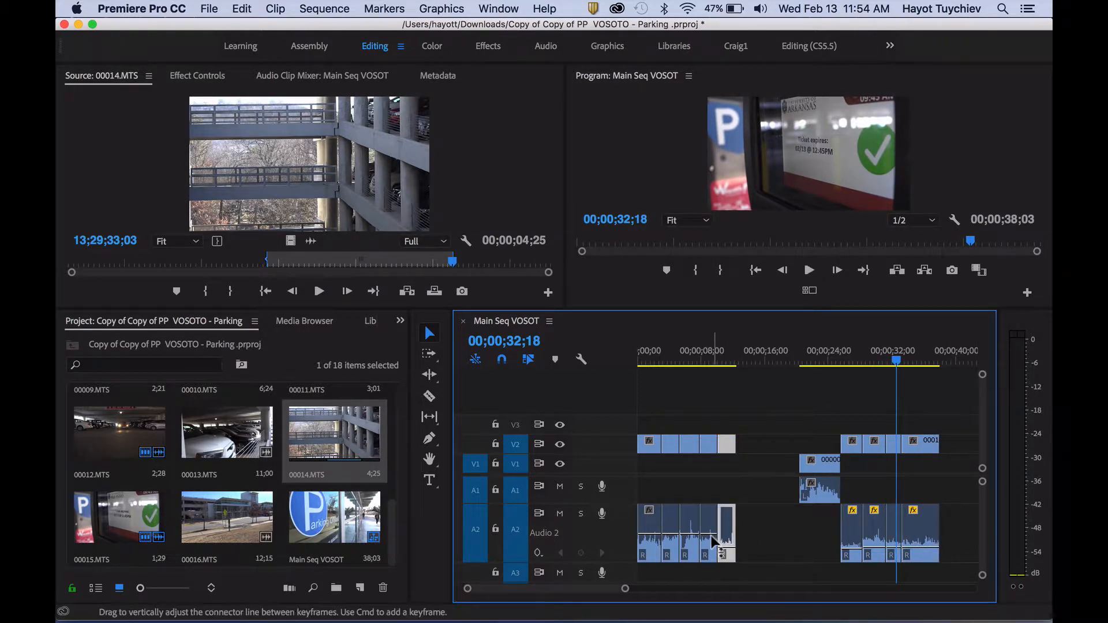
drag(710, 537, 641, 537)
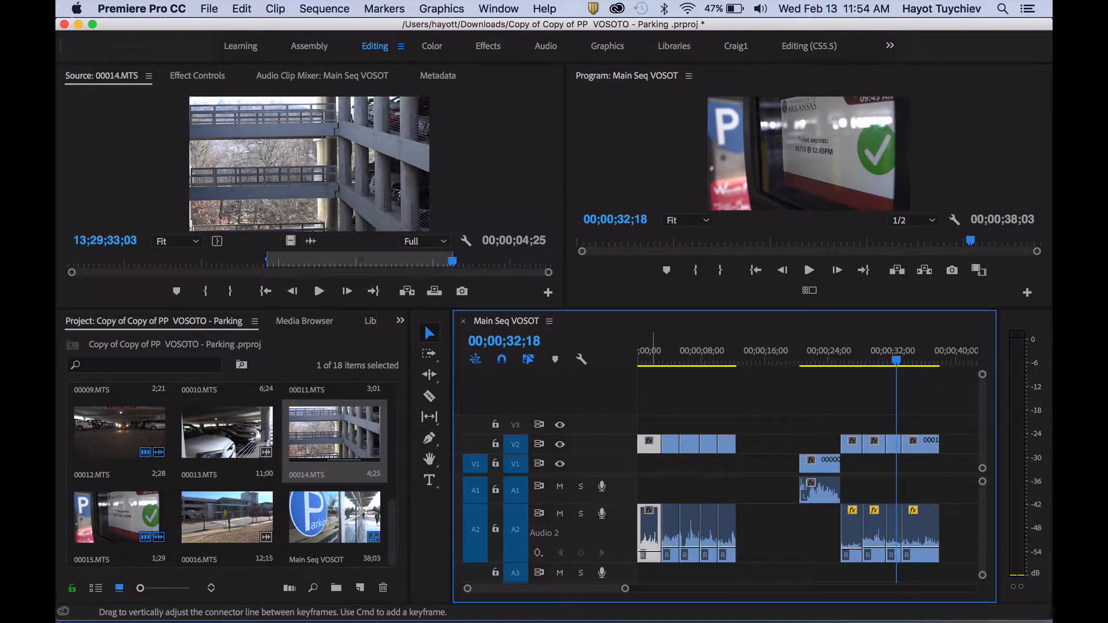
key(space)
click(695, 361)
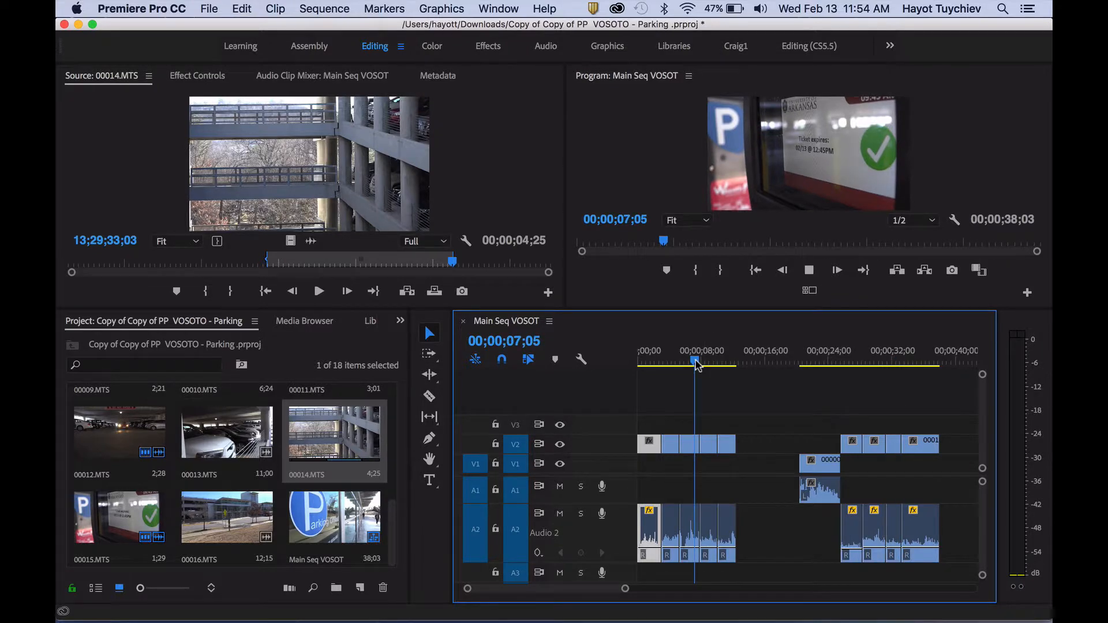
key(space)
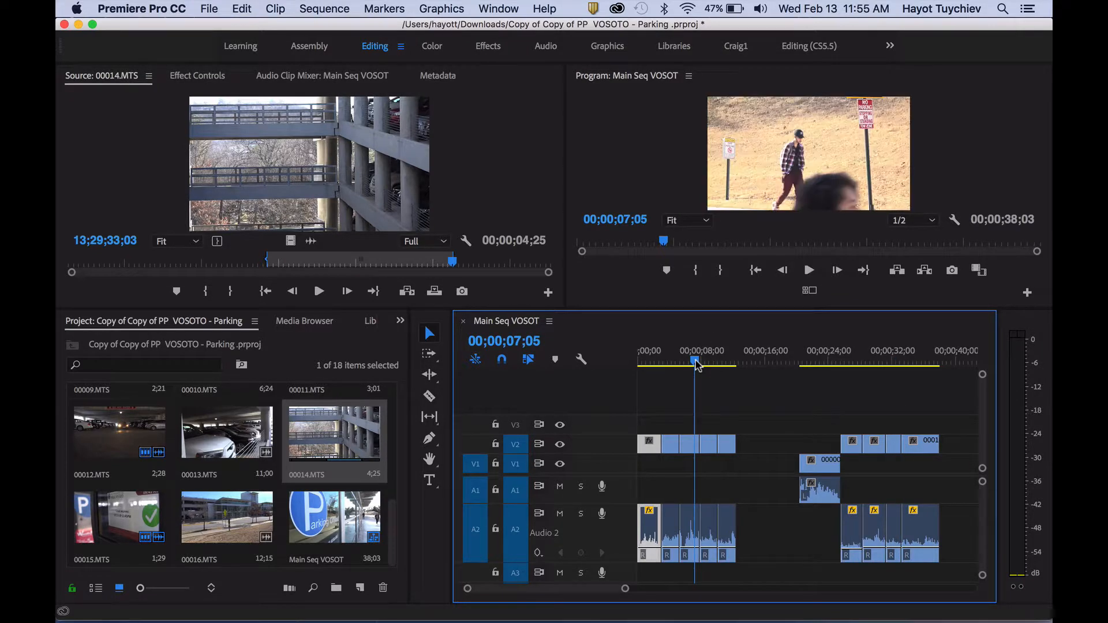
key(space)
key(space)
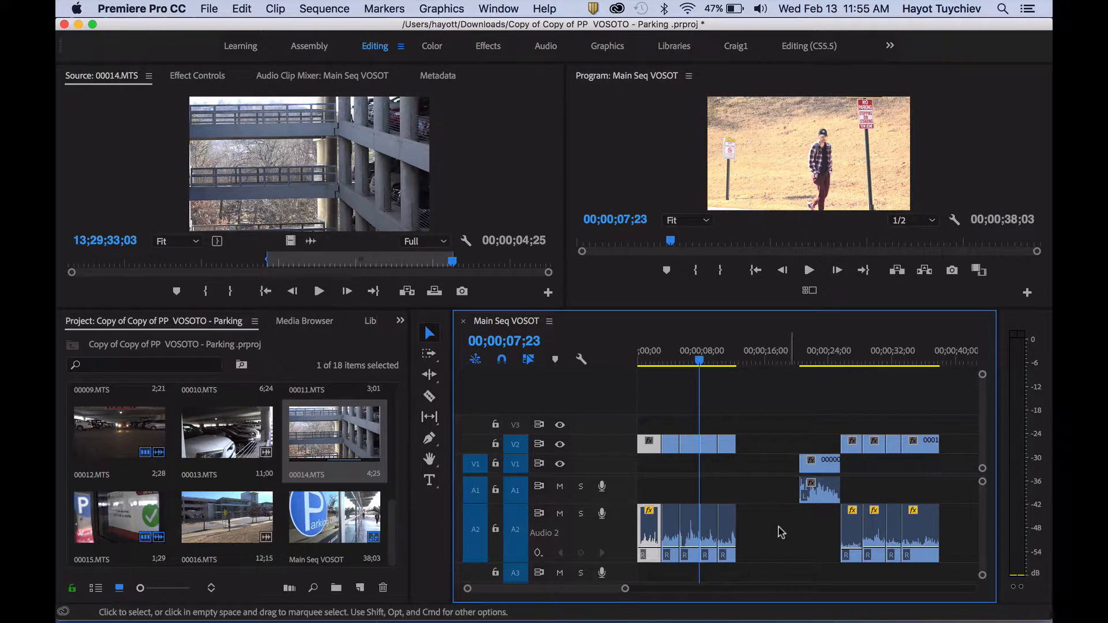
Step: Examine the start of the interview closely and play it from 00;00;20;06 to hear how the first words come in
drag(693, 361, 574, 358)
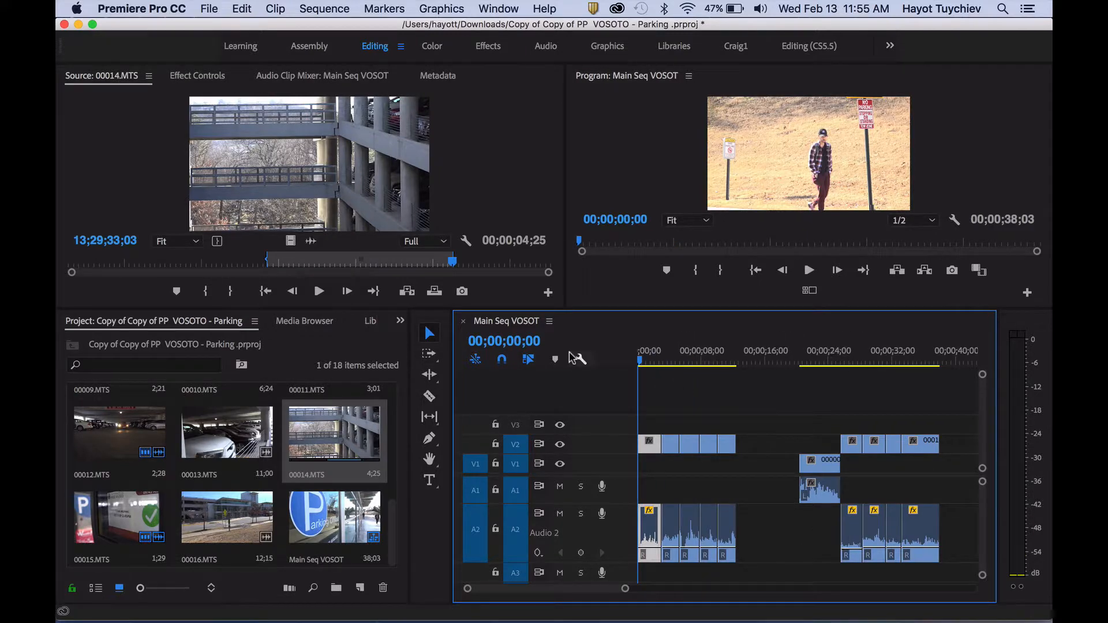
drag(820, 362, 801, 366)
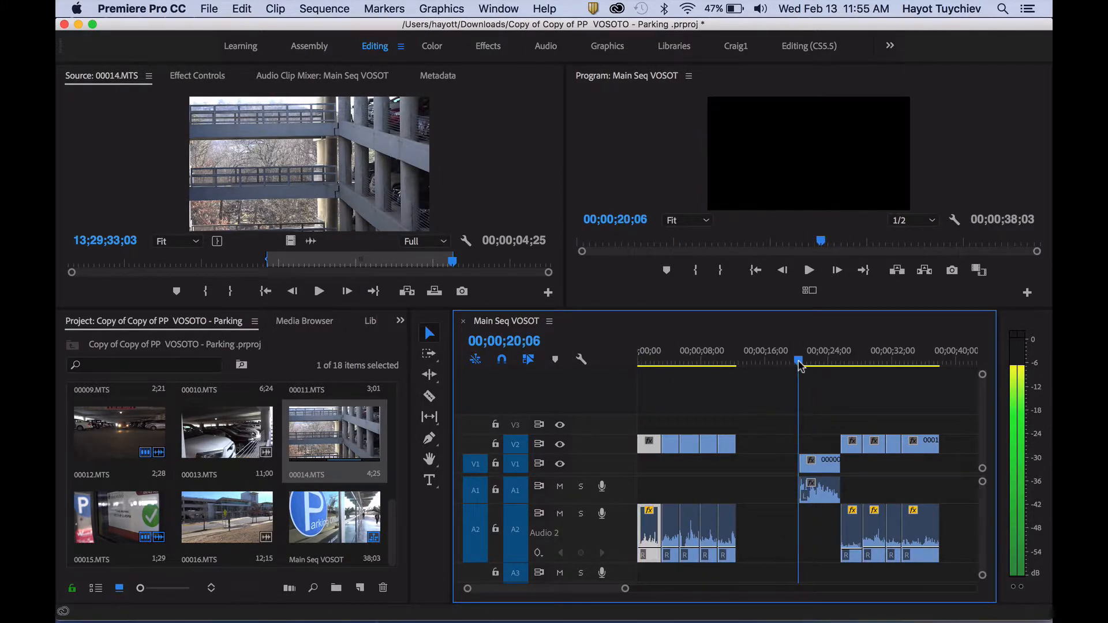
key(=)
key(=)
key(=)
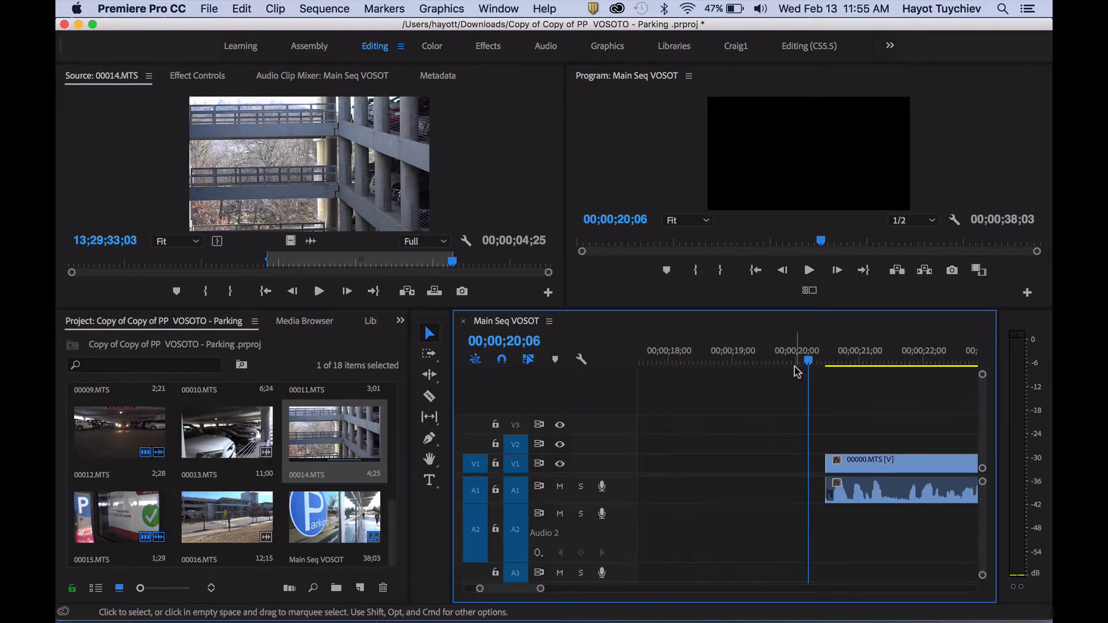
key(minus)
key(minus)
key(space)
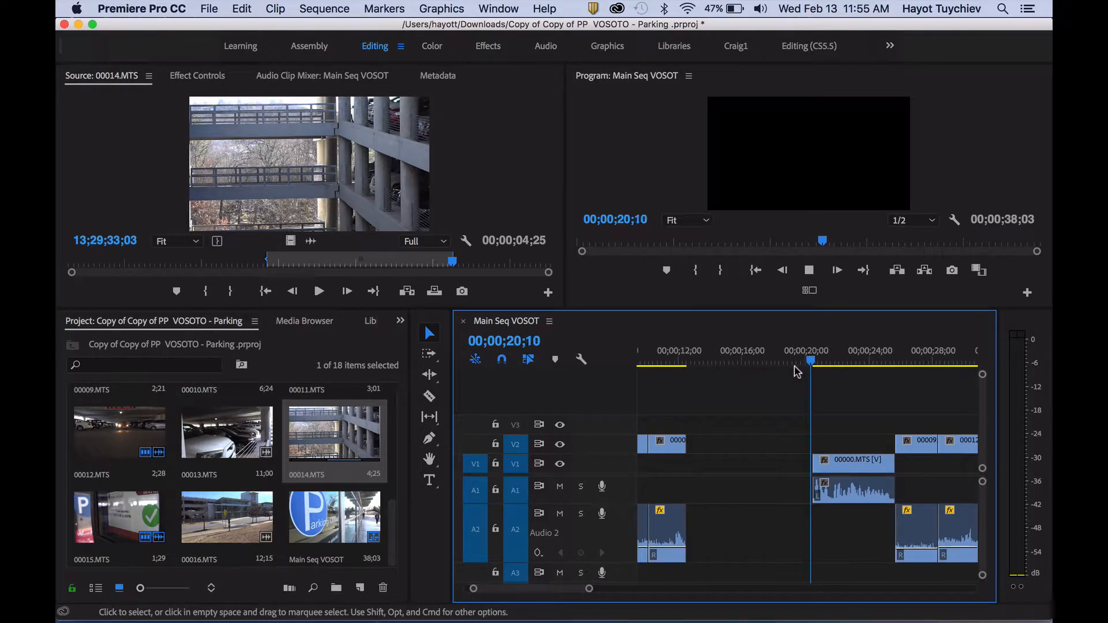
key(space)
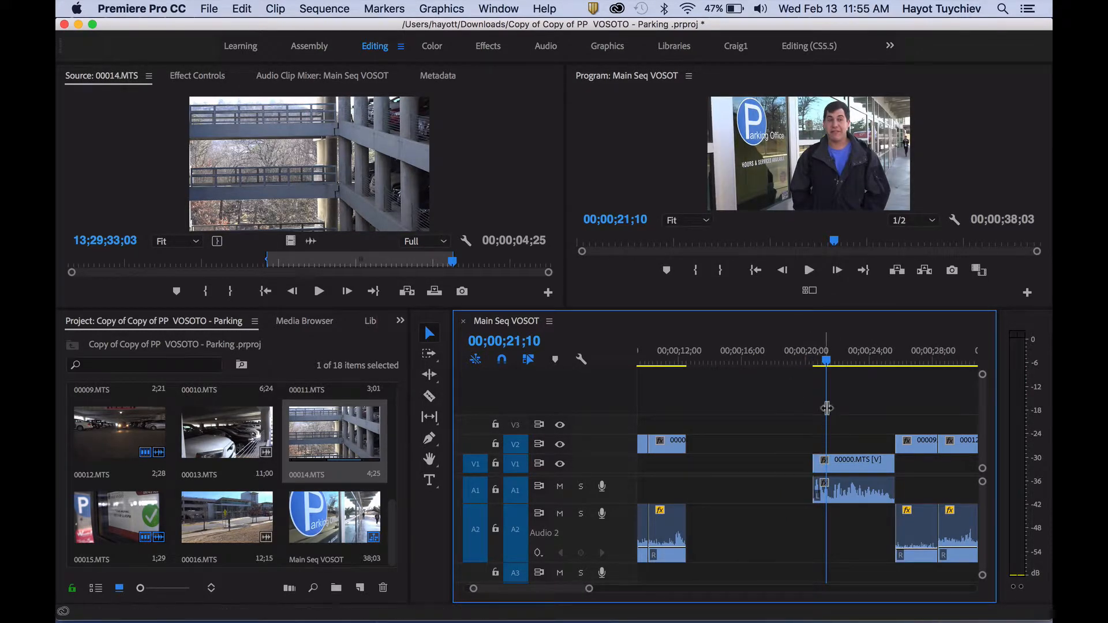
Step: Extend the start of interview clip 00000.MTS back to about 00;00;19;20 and play from 00;00;19;09
drag(825, 364, 812, 364)
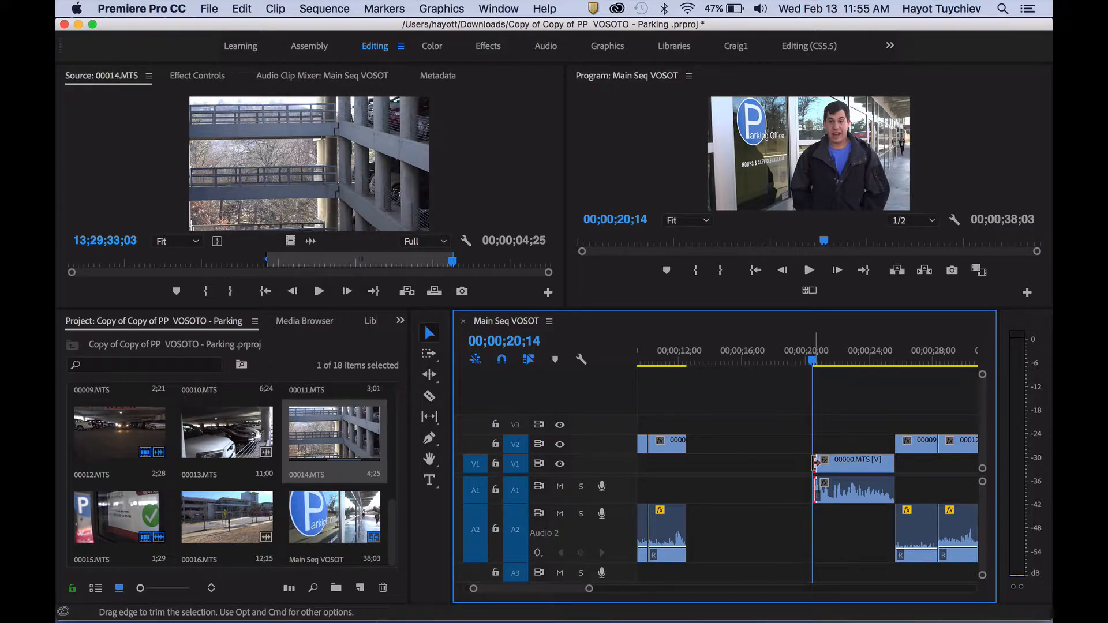
drag(815, 462, 803, 463)
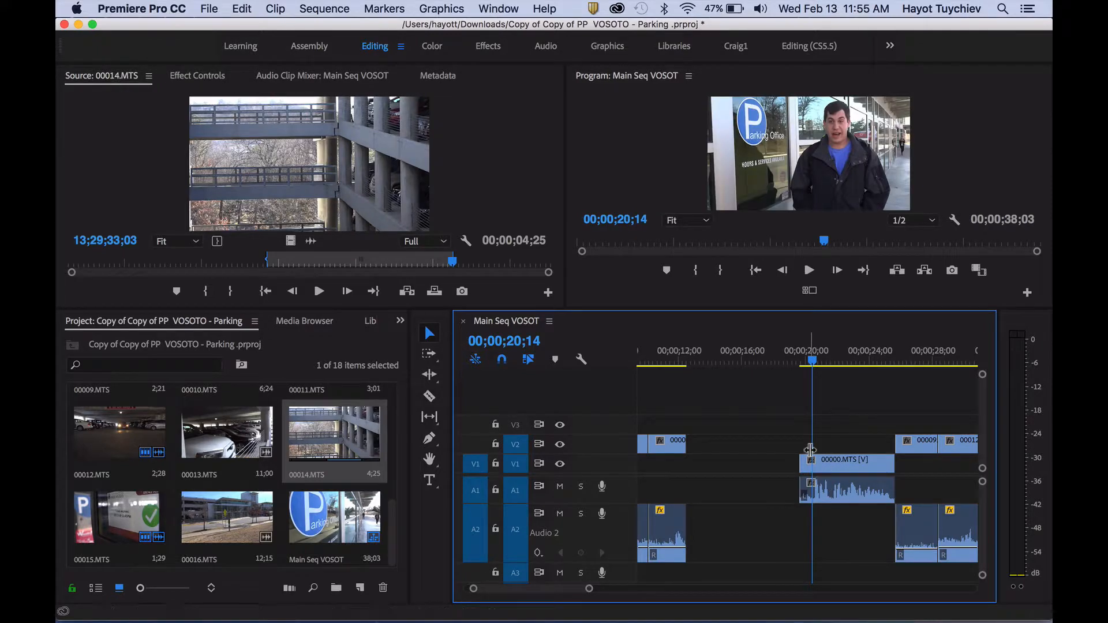
drag(806, 363, 795, 363)
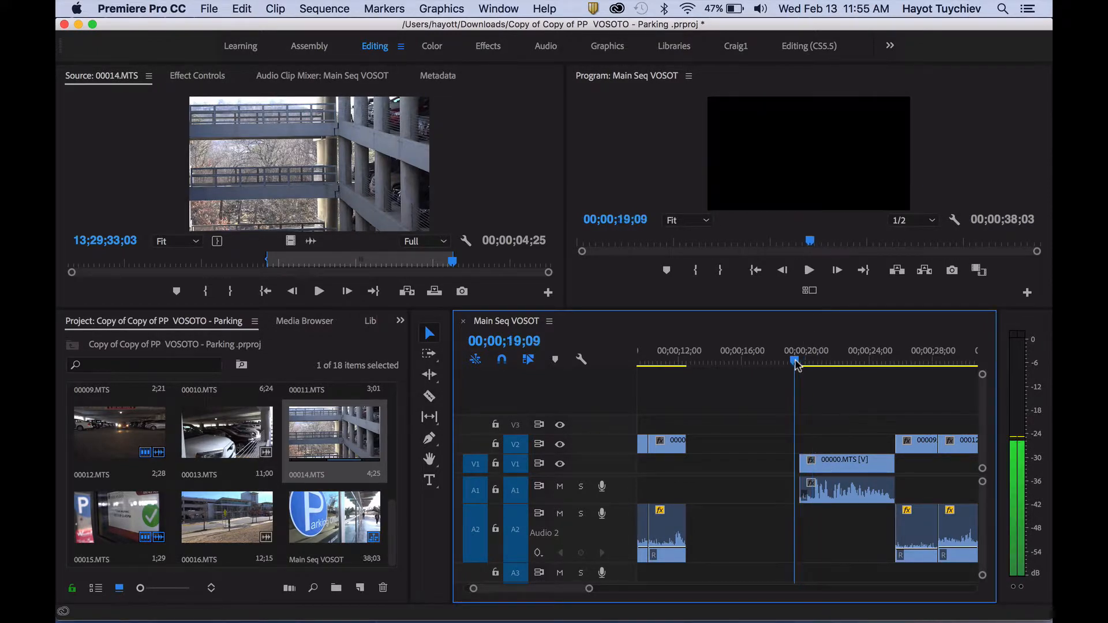
key(space)
key(space)
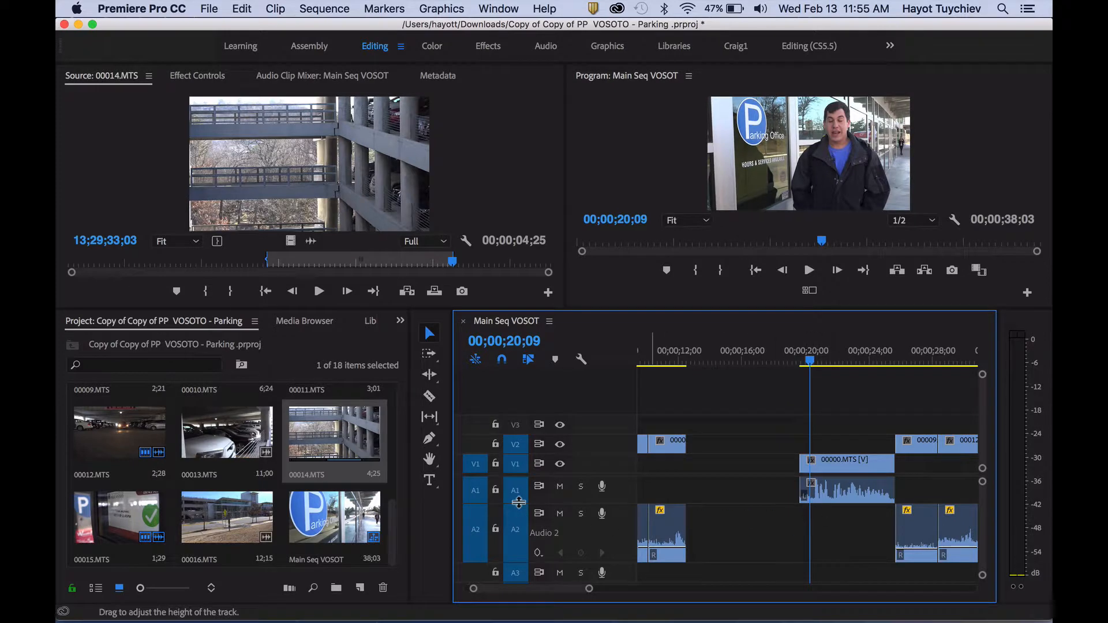
Step: Enlarge A1, add two Pen tool volume keyframes near 00;00;20;14, lower the interview's audio before them to near silence, and play the result
drag(512, 504, 525, 555)
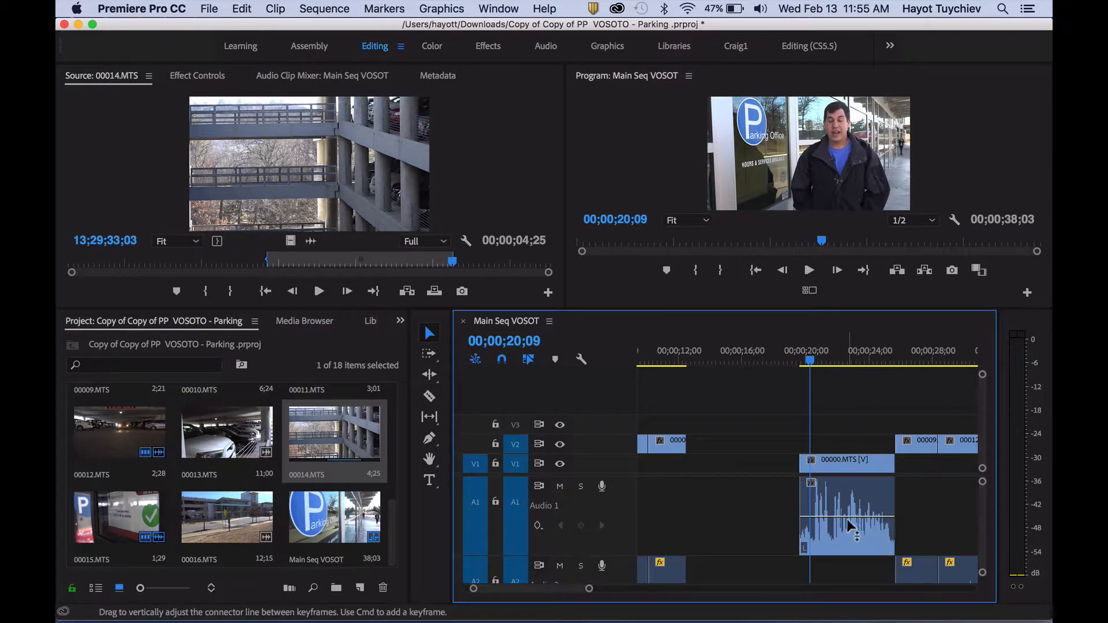
mouse_move(521, 556)
mouse_down()
mouse_move(521, 528)
mouse_move(523, 556)
mouse_up()
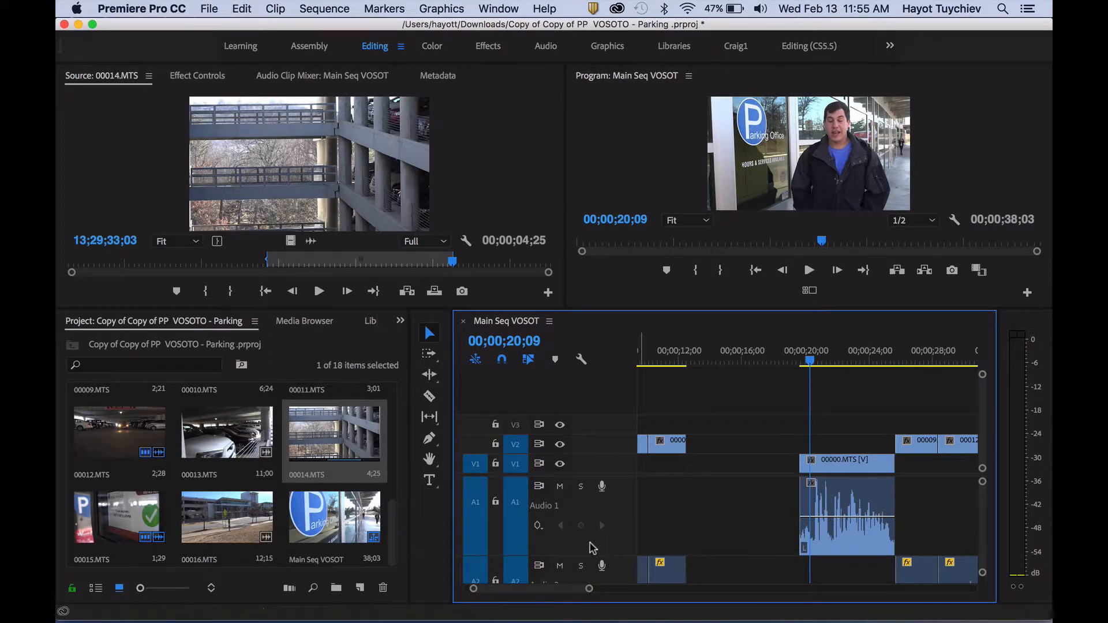
click(430, 439)
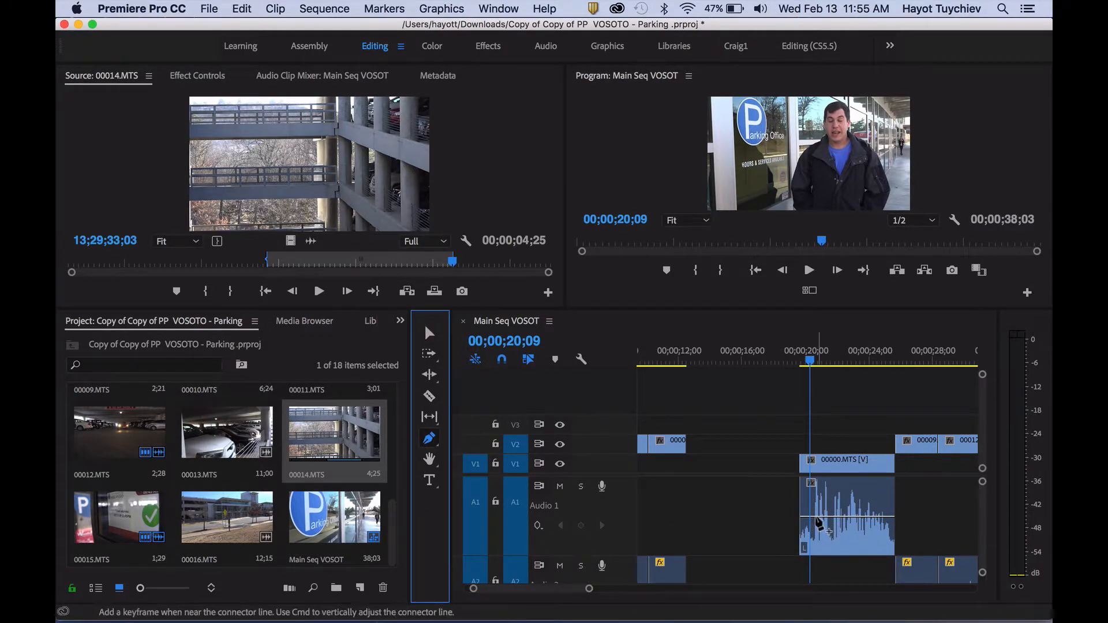
click(814, 517)
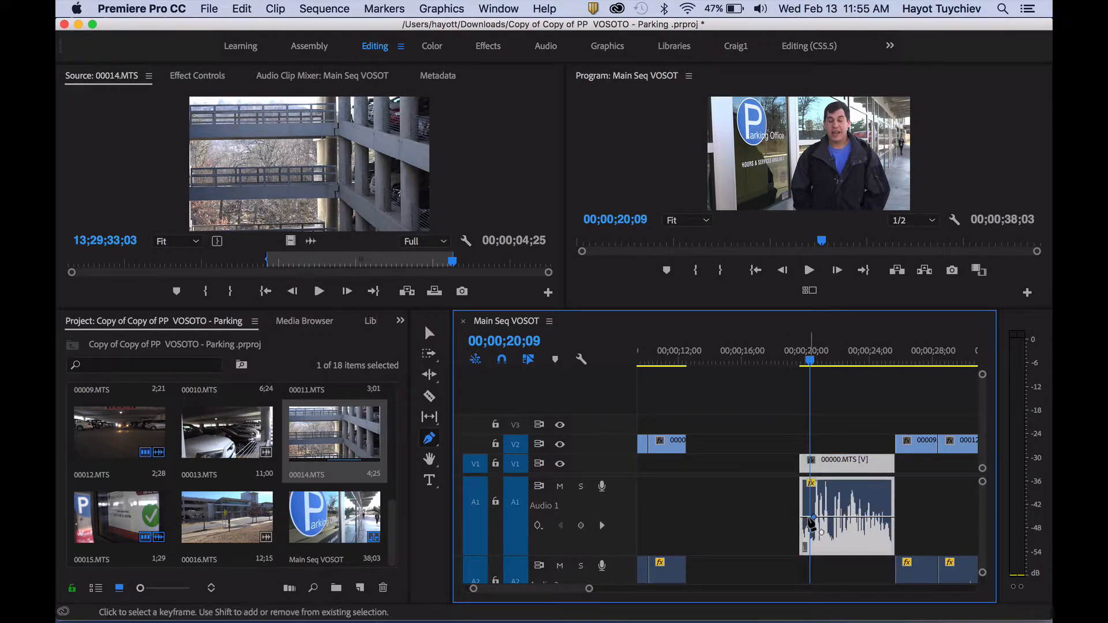
drag(814, 517, 814, 540)
key(=)
key(=)
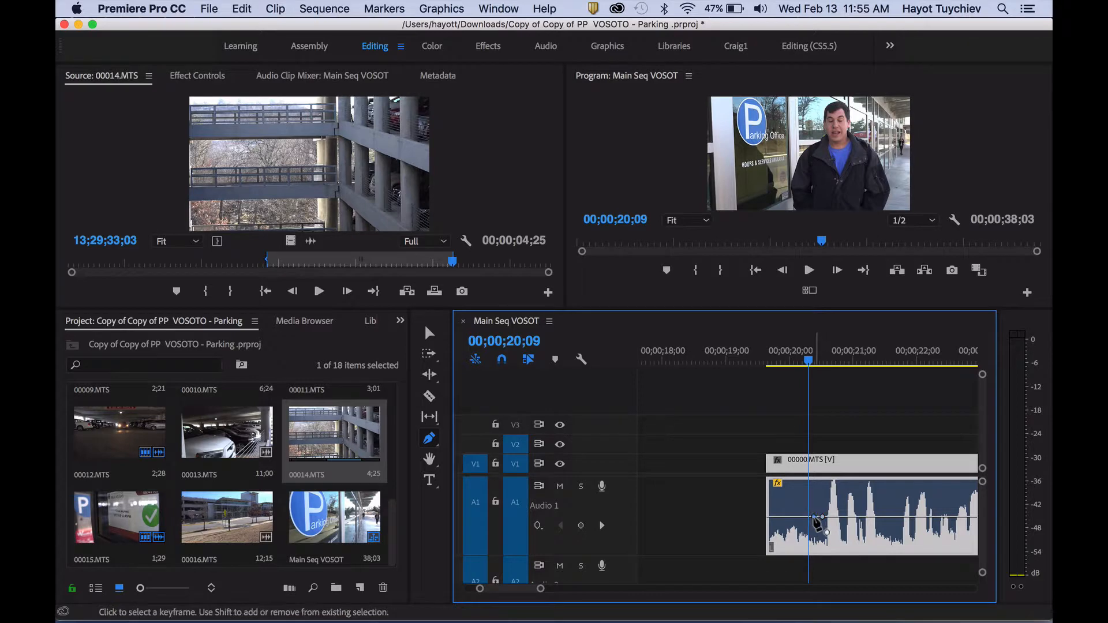
mouse_move(814, 517)
mouse_down()
mouse_move(819, 550)
mouse_move(823, 512)
mouse_up()
drag(808, 361, 752, 360)
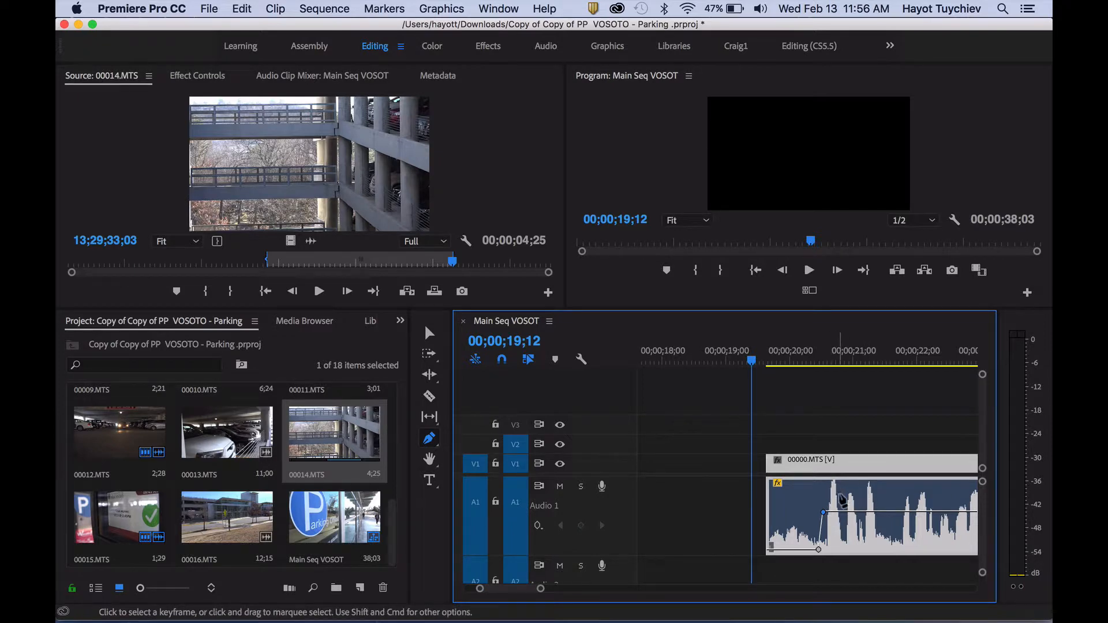
key(space)
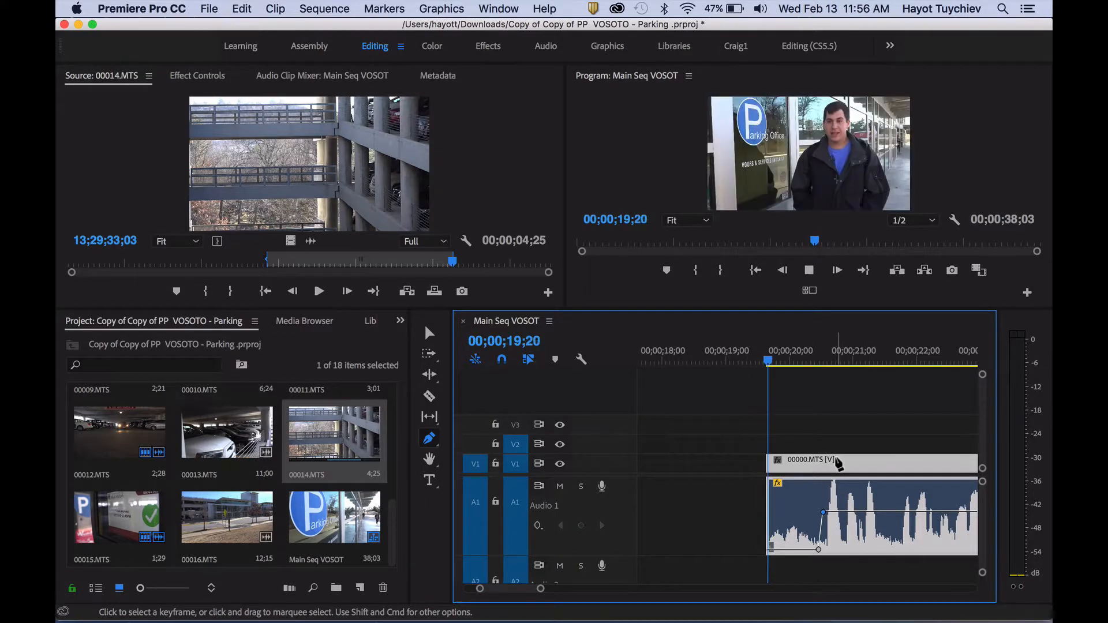
key(space)
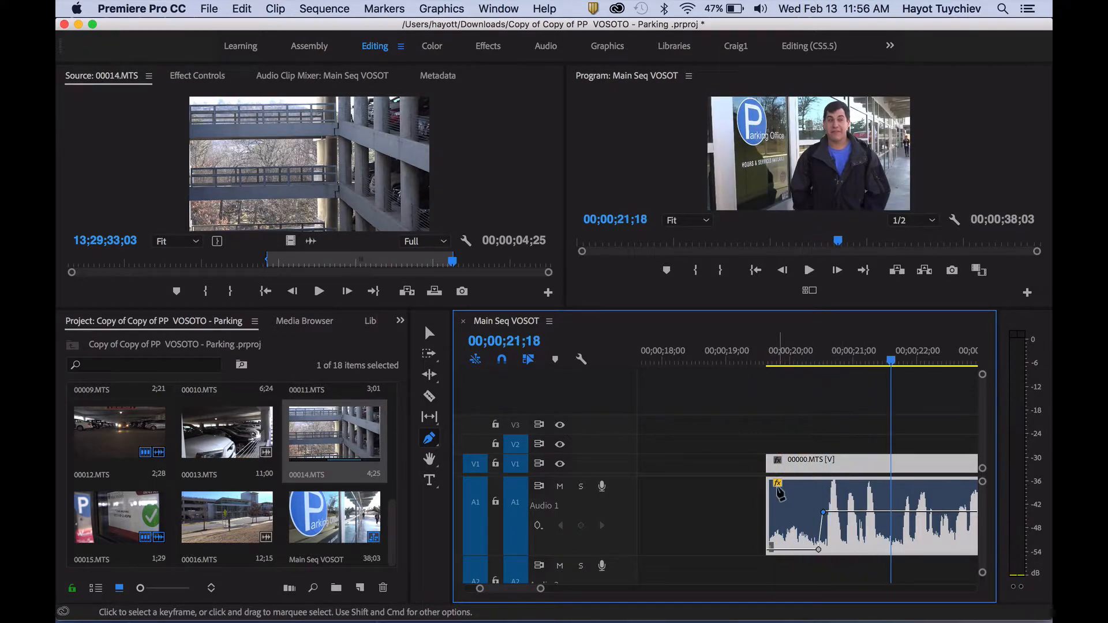
Step: Extend the start of the interview clip further back to about 00;00;18;28 with the Selection tool and play the sequence
key(v)
drag(767, 463, 719, 463)
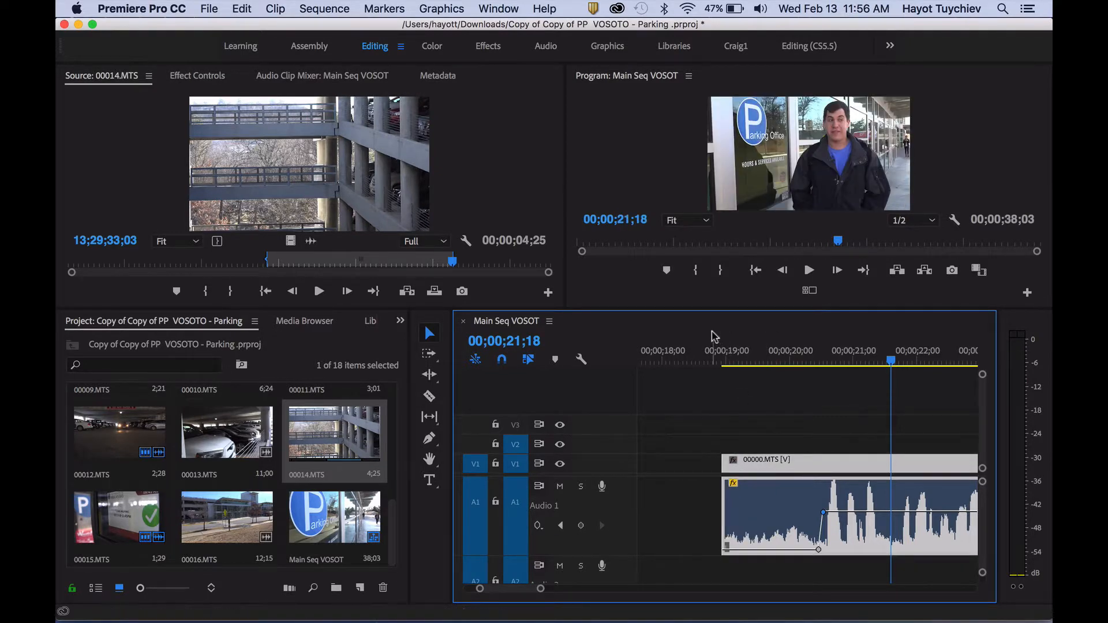
click(713, 338)
key(space)
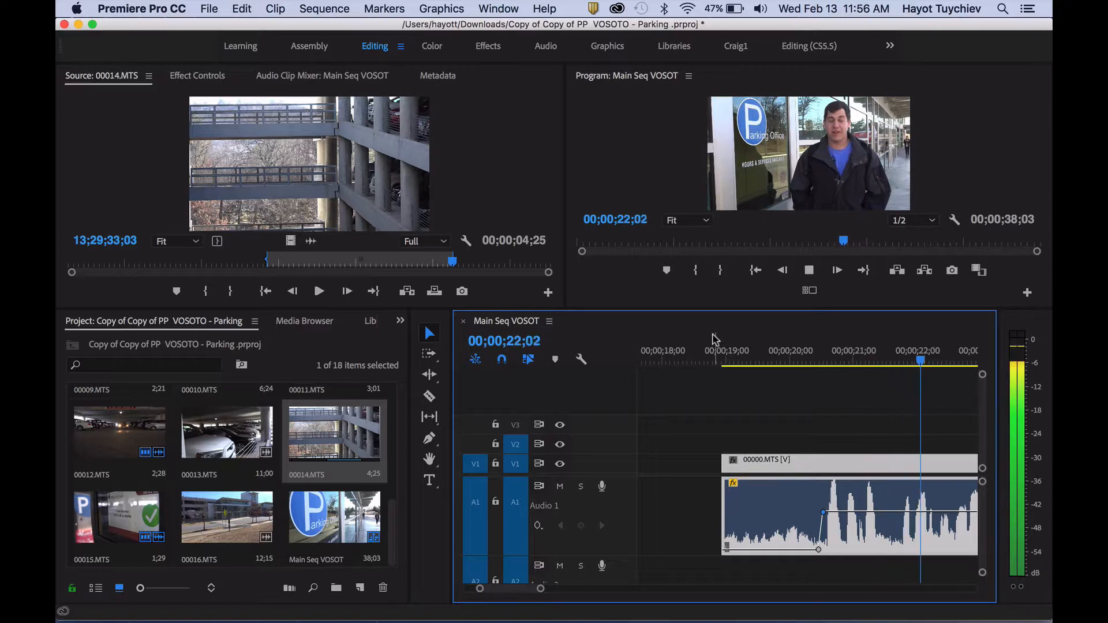
key(space)
Step: Mark an In point at 00;00;00;00, the very start of the Main Seq VOSOT sequence
key(minus)
key(minus)
key(minus)
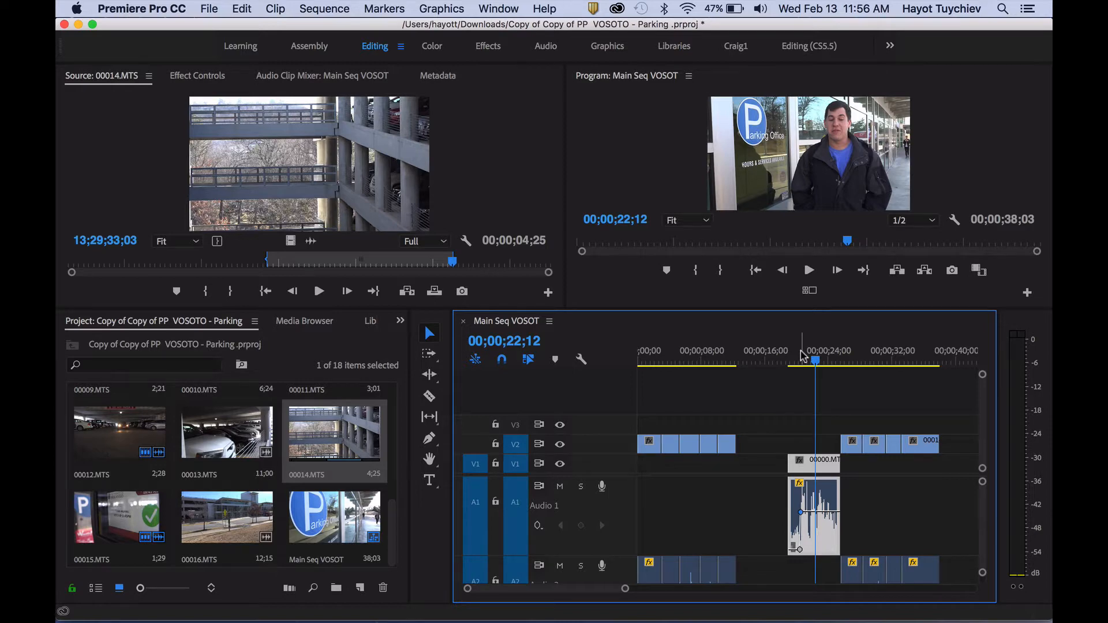
drag(802, 357, 793, 363)
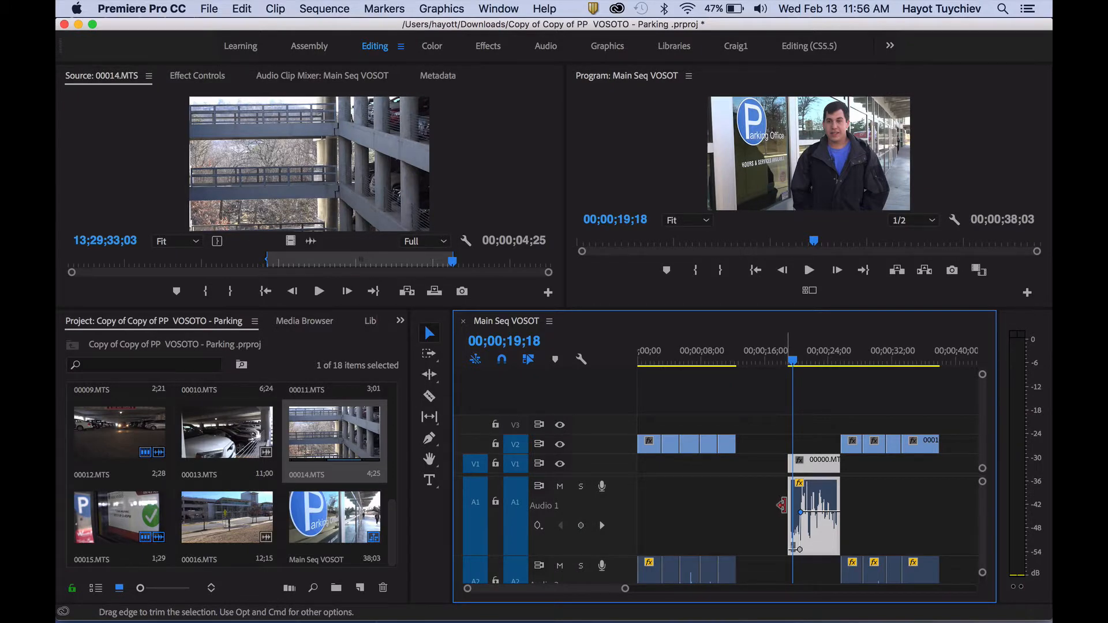
key(minus)
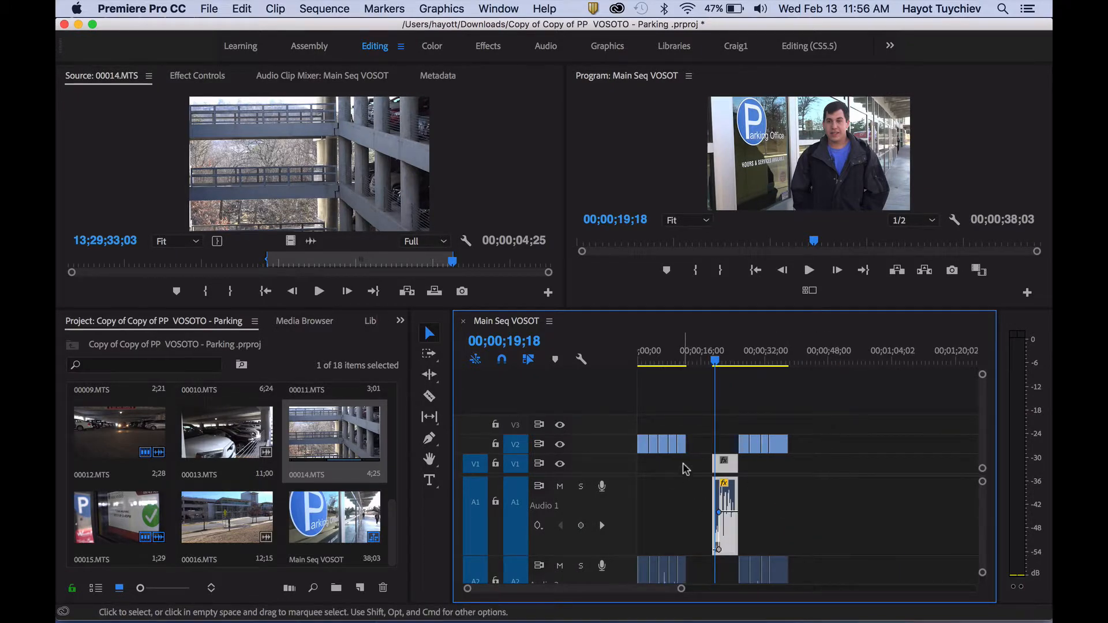
click(706, 404)
drag(701, 362, 552, 362)
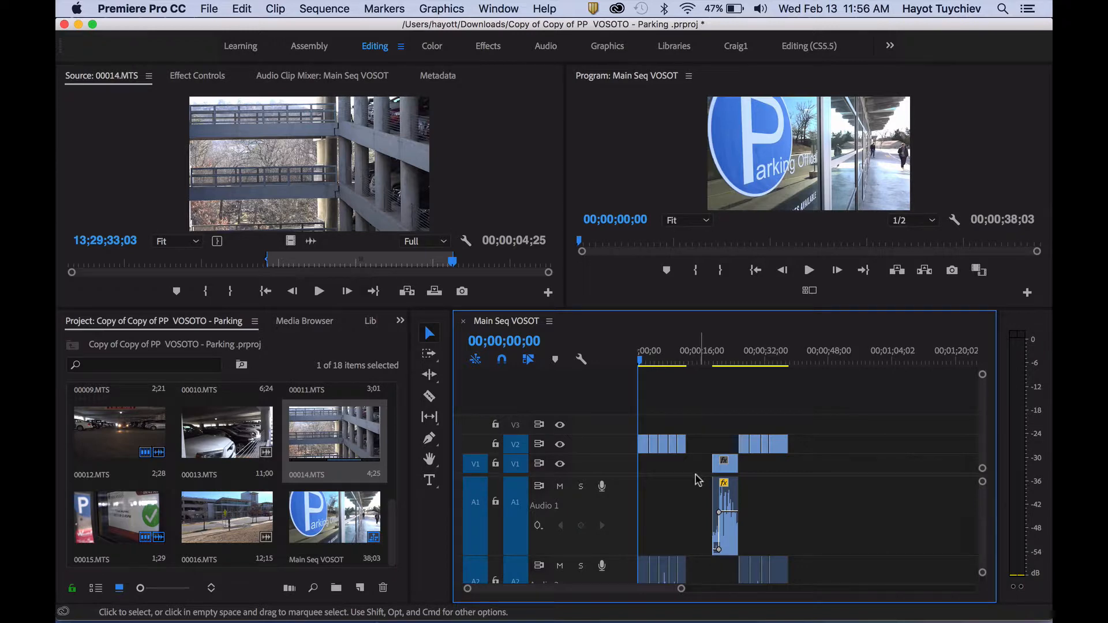
key(i)
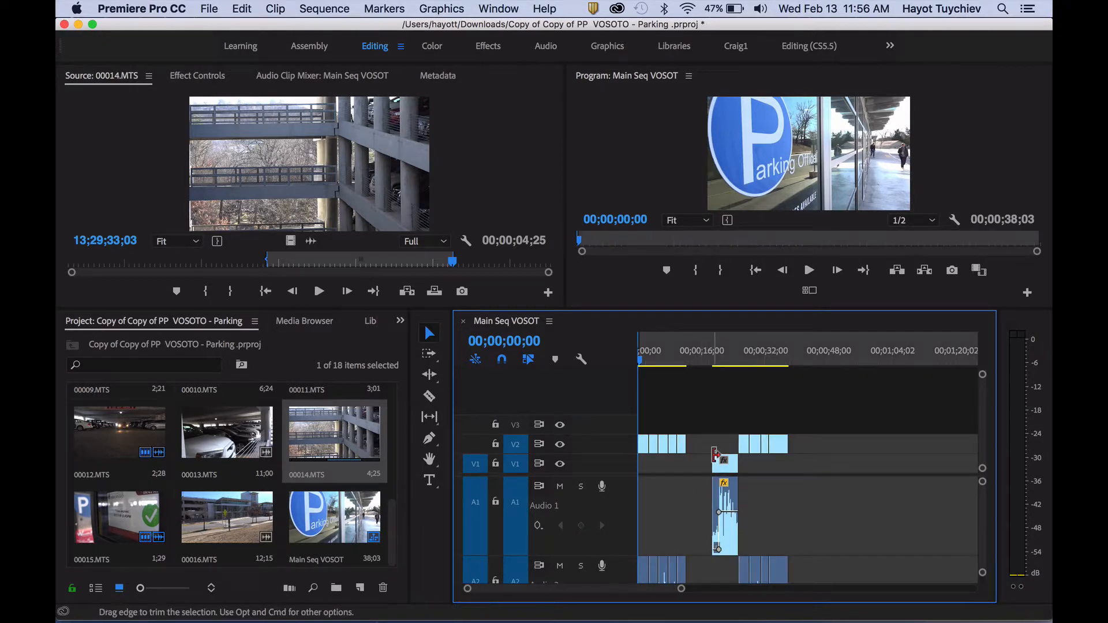
click(667, 358)
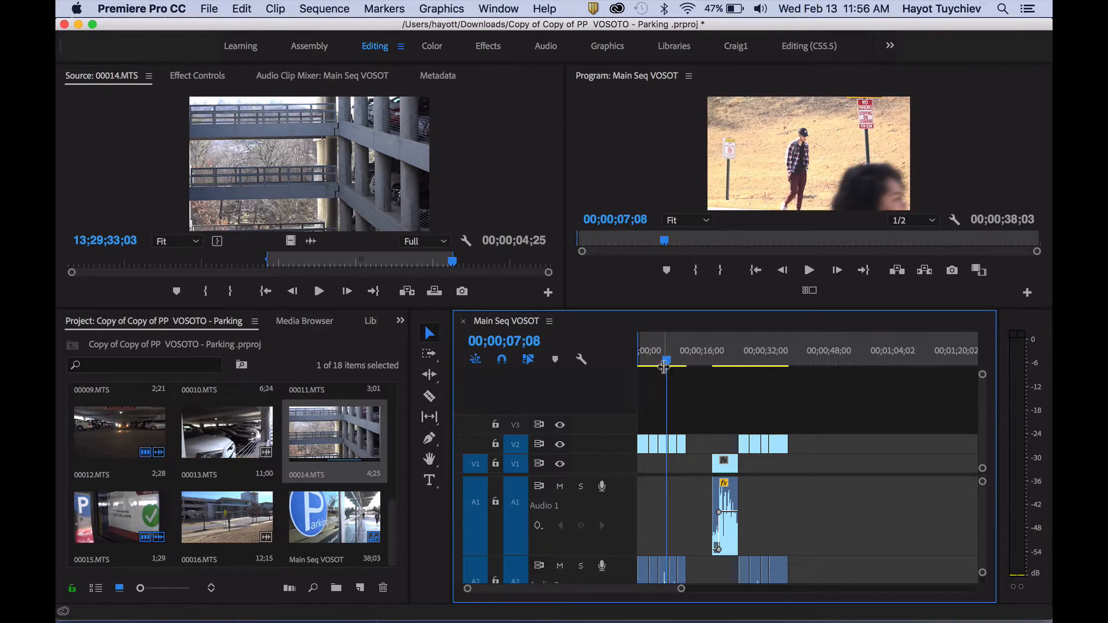
drag(664, 364, 579, 362)
click(698, 272)
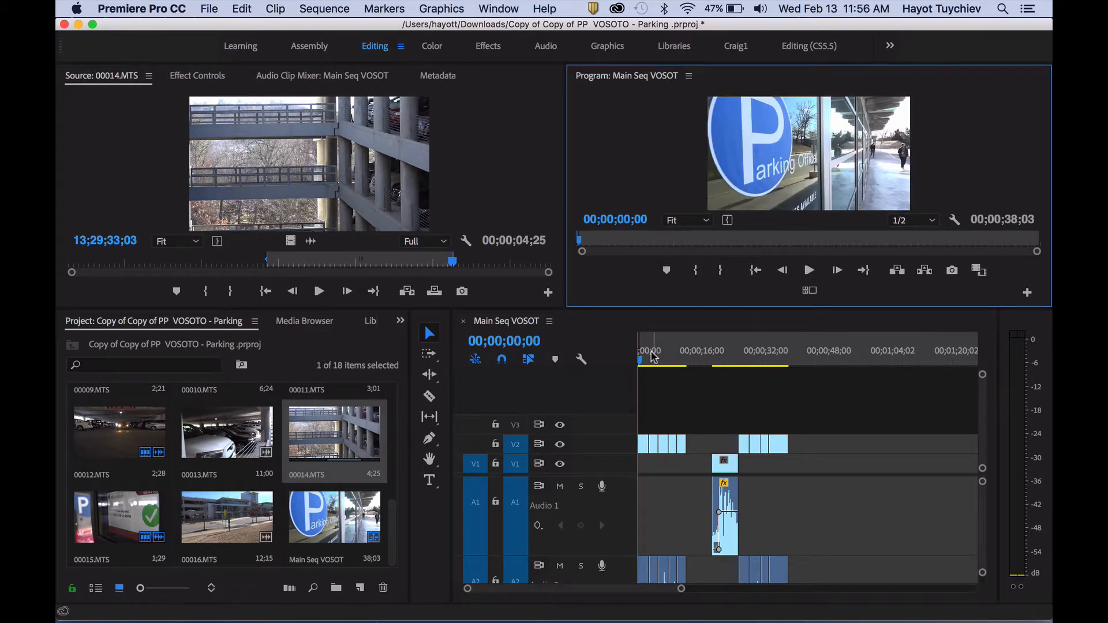
Step: Mark an Out point at 00;00;12;15, the end of the first B-roll group, and enlarge audio track A2 in place of A1
drag(651, 356, 688, 364)
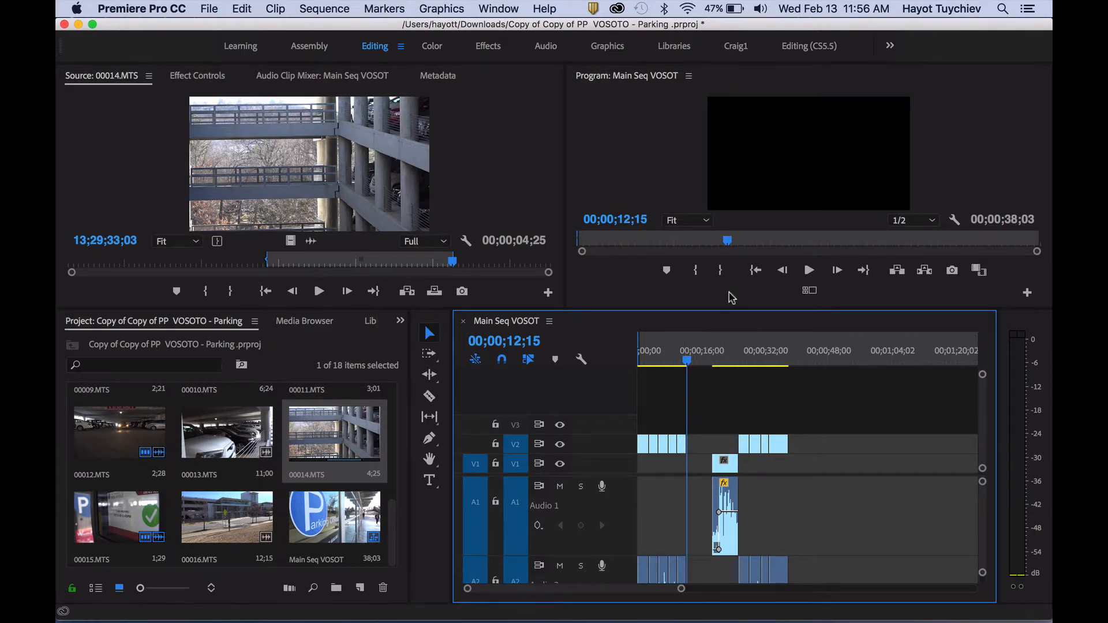
click(720, 270)
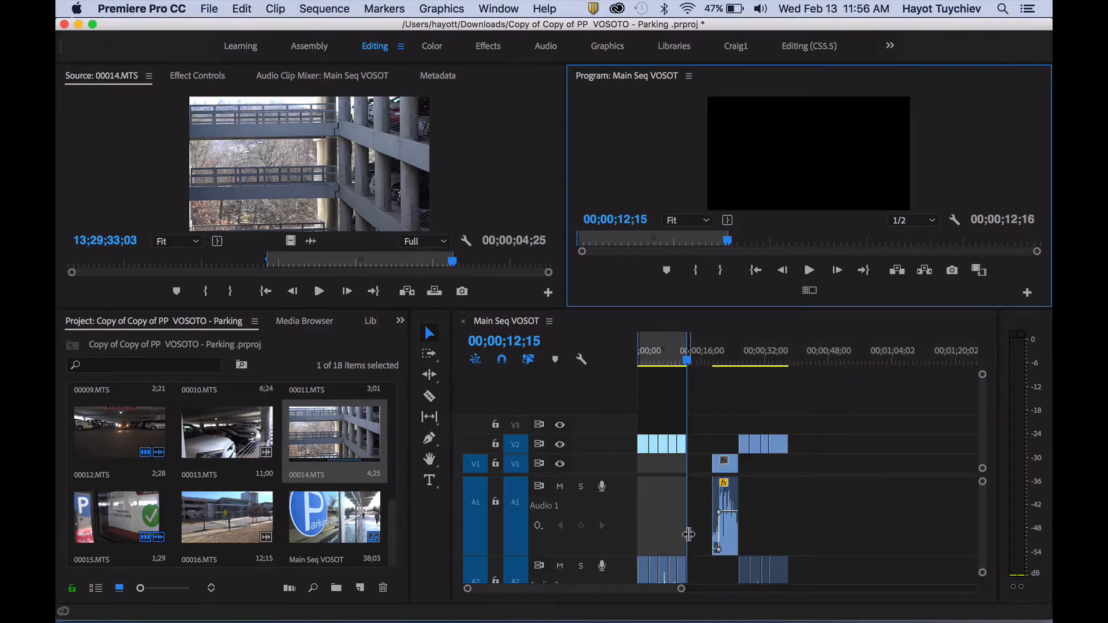
drag(520, 556, 600, 505)
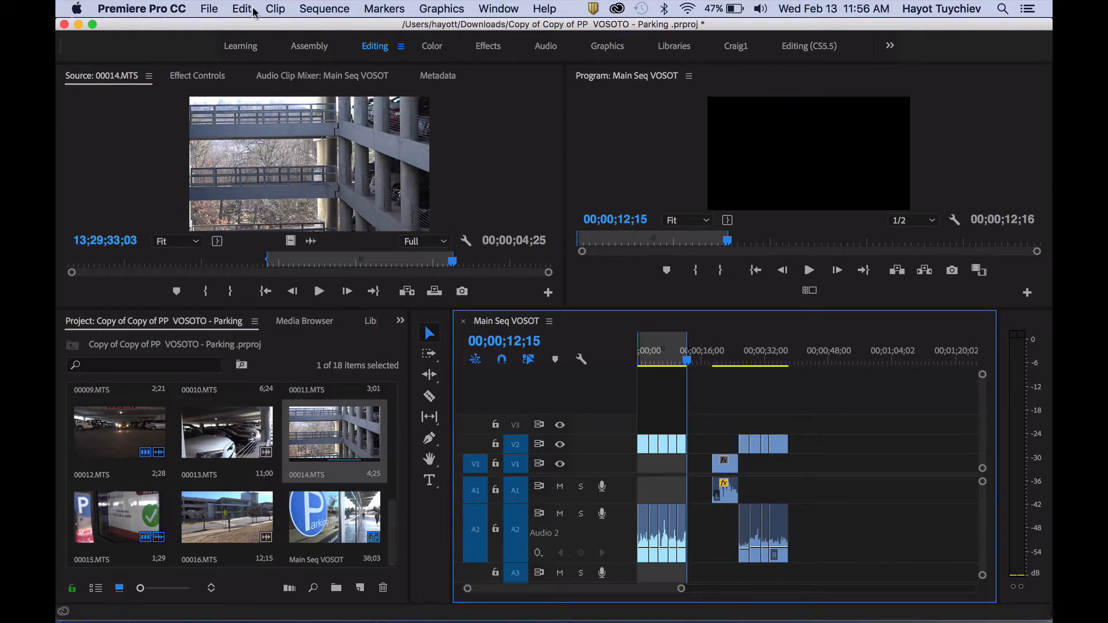
Step: Open the media export settings for the marked first range, preview the frame at 00;00;08;10, and close them without exporting
click(220, 8)
mouse_move(231, 424)
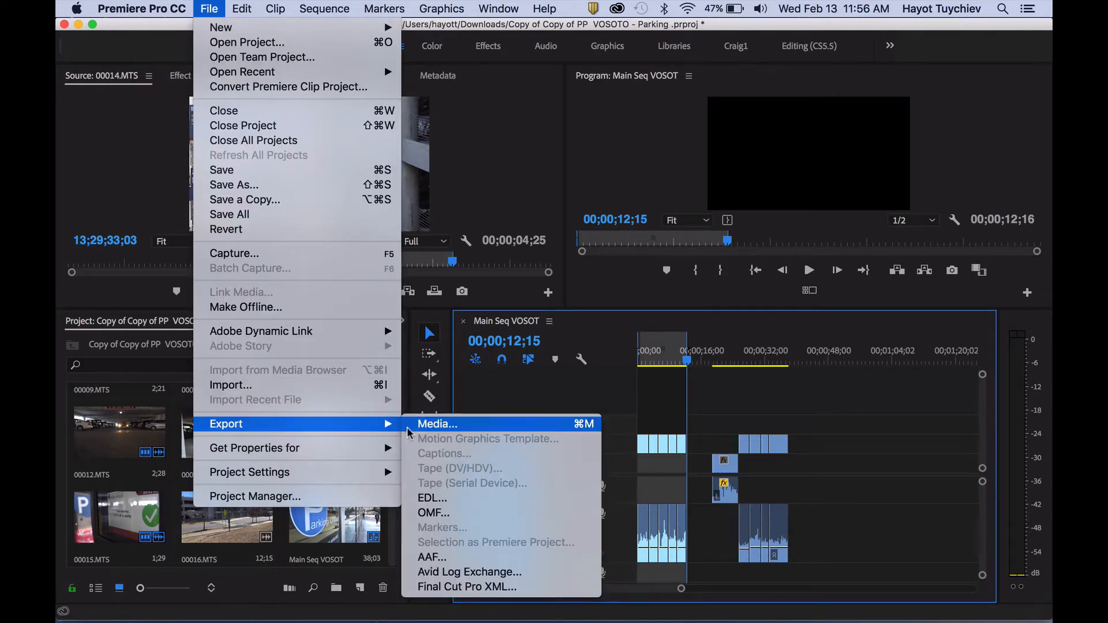
click(437, 425)
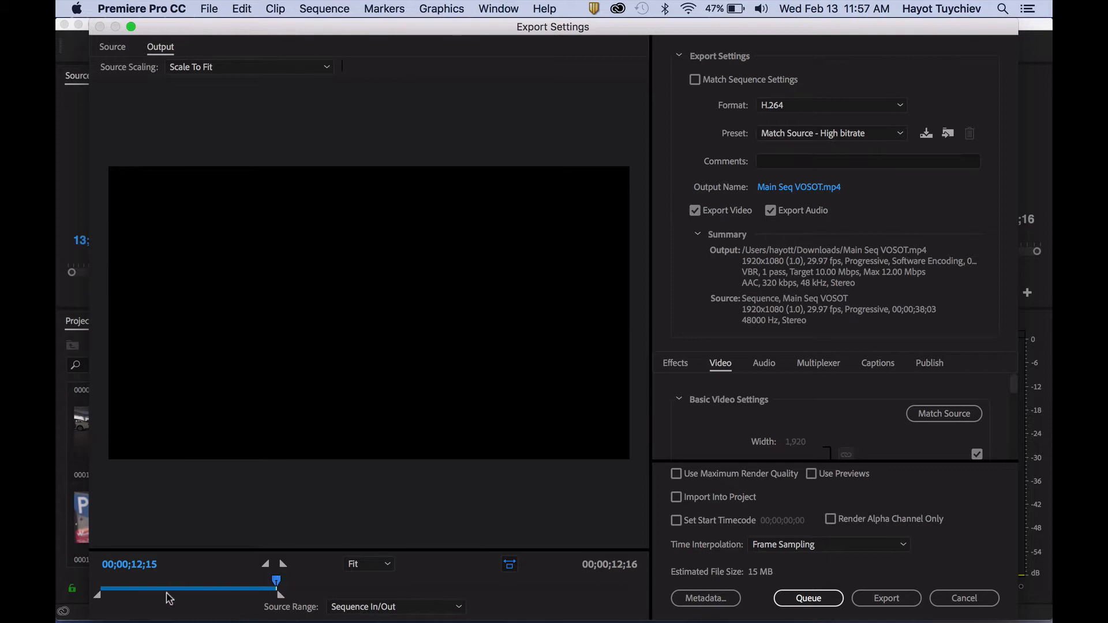
drag(277, 582, 218, 584)
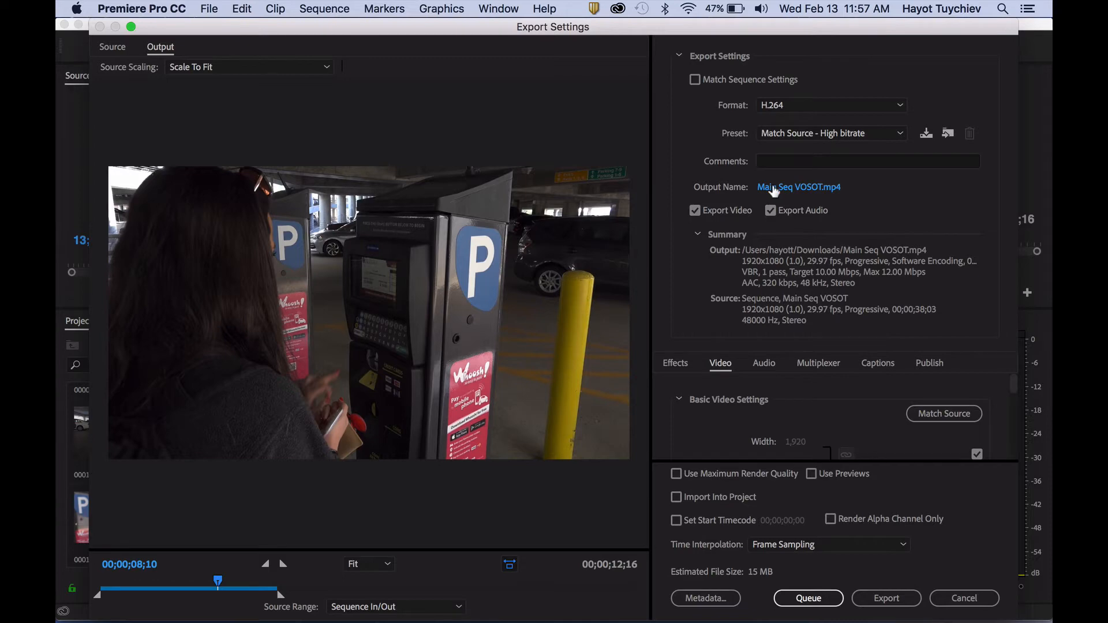
click(965, 602)
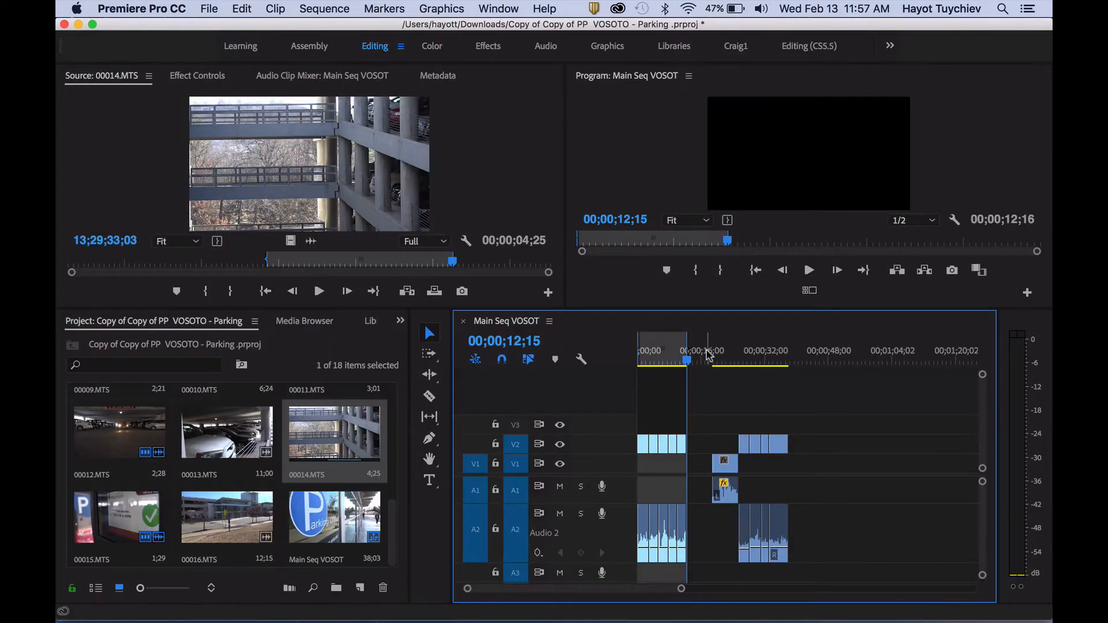
Step: Mark the range from the interview's start at 00;00;18;28 to the end of the last B-roll clip at 00;00;37;25
drag(708, 355, 714, 356)
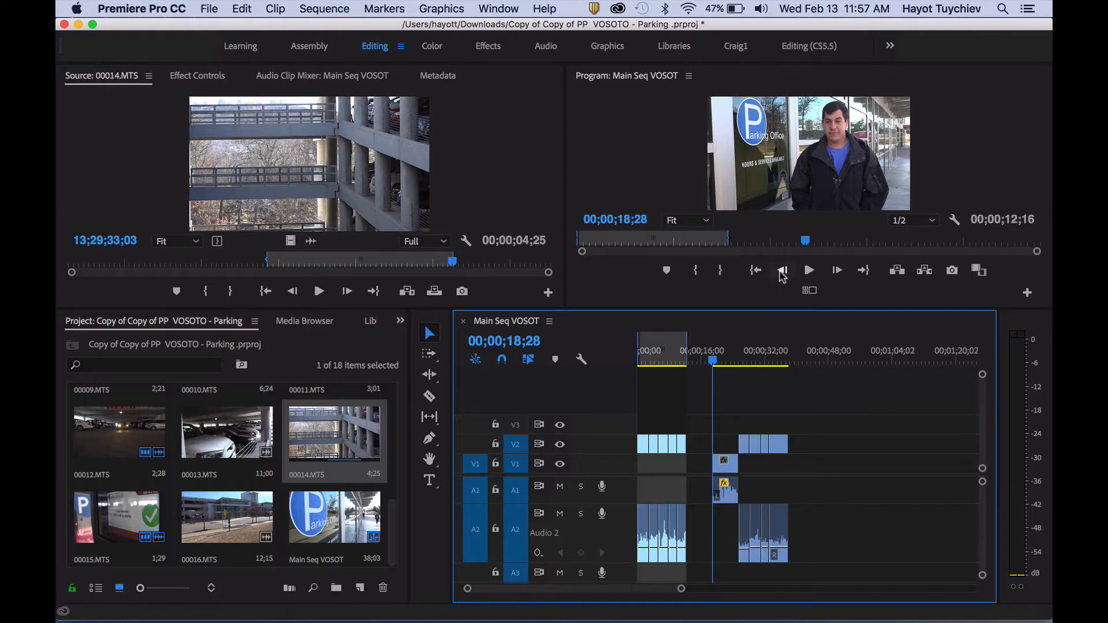
click(695, 270)
drag(734, 359, 791, 359)
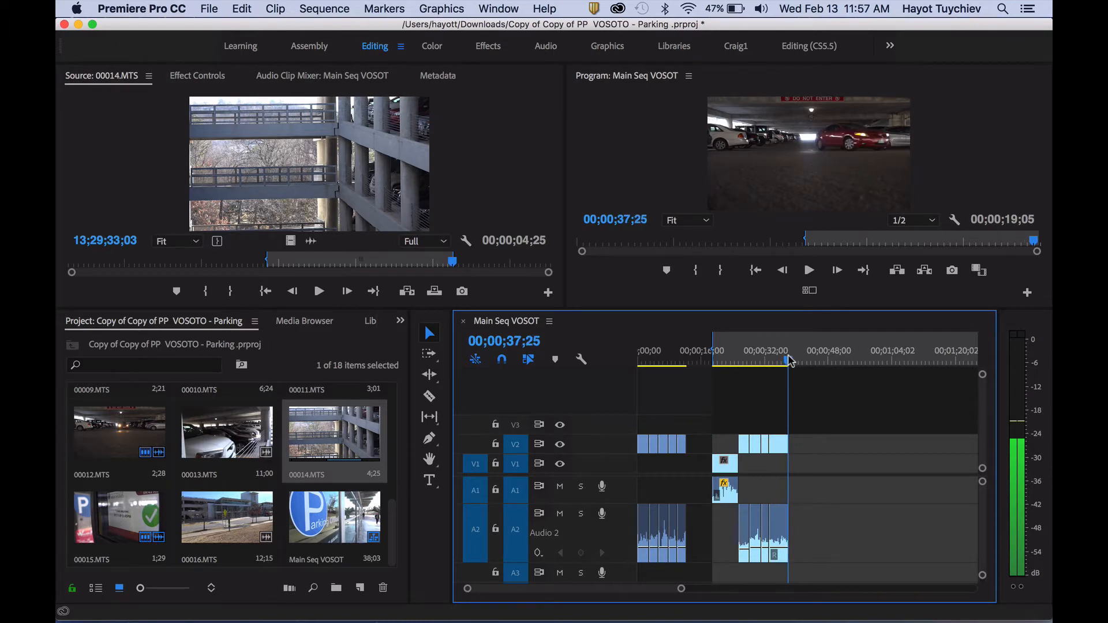
click(720, 270)
drag(788, 360, 748, 362)
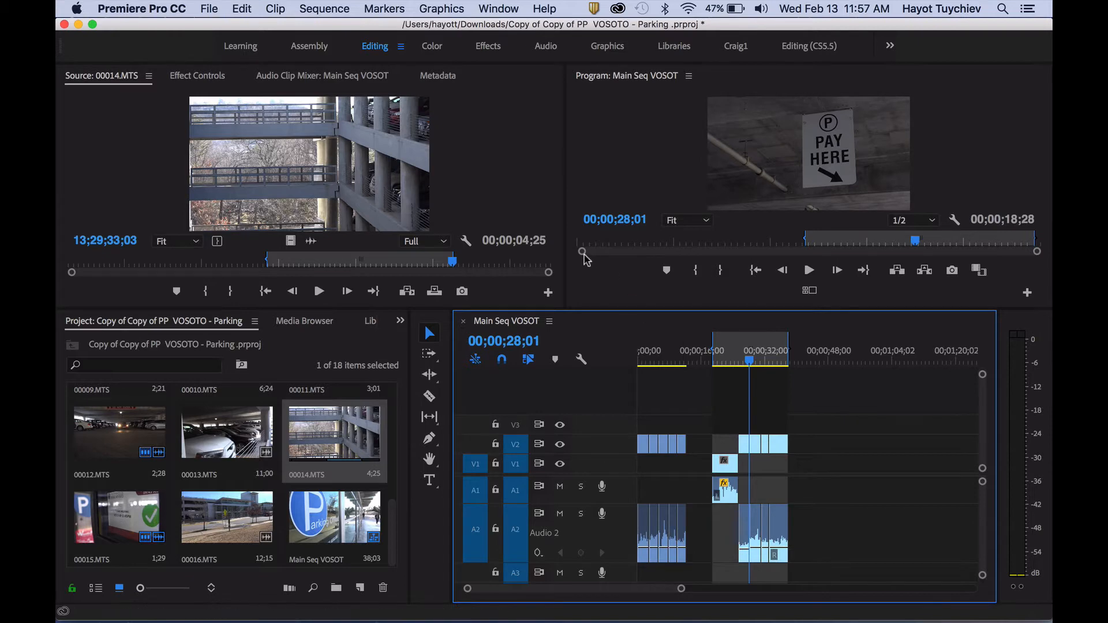
Step: Review the media export settings for the interview and closing B-roll range, preview frames at 00;00;04;19, 00;00;23;19 and 00;00;21;09, and cancel
click(217, 9)
mouse_move(265, 424)
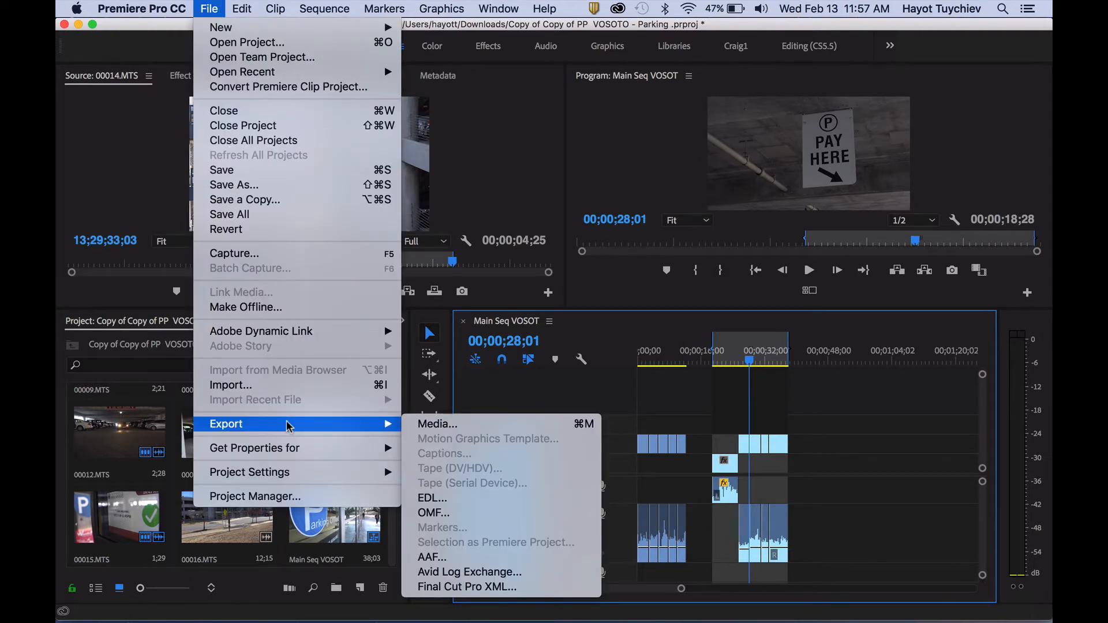
click(427, 426)
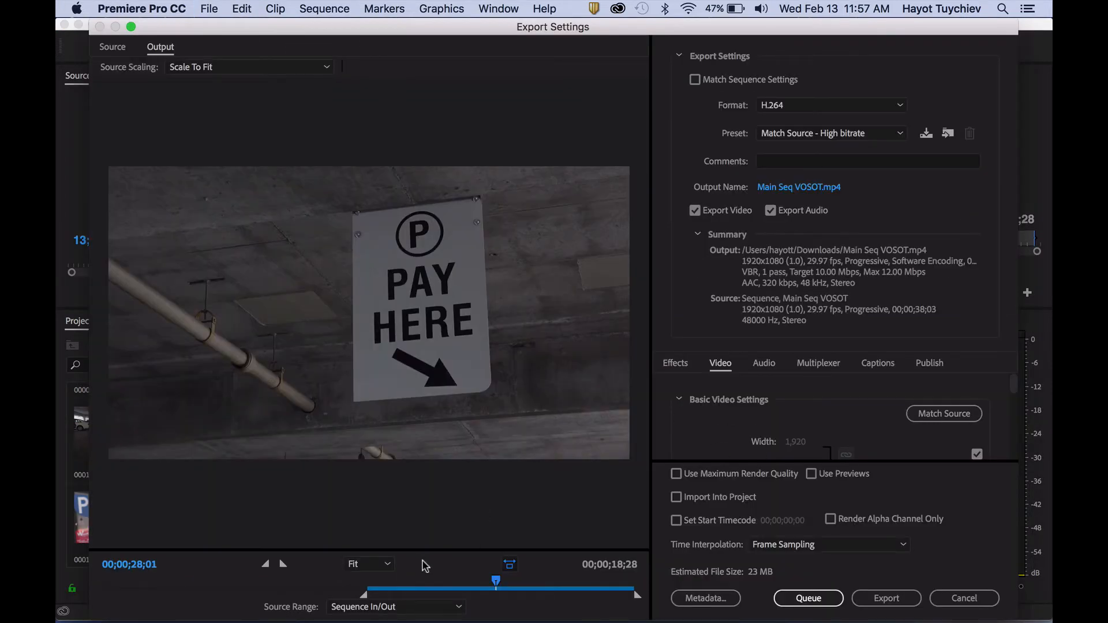
drag(492, 586, 168, 582)
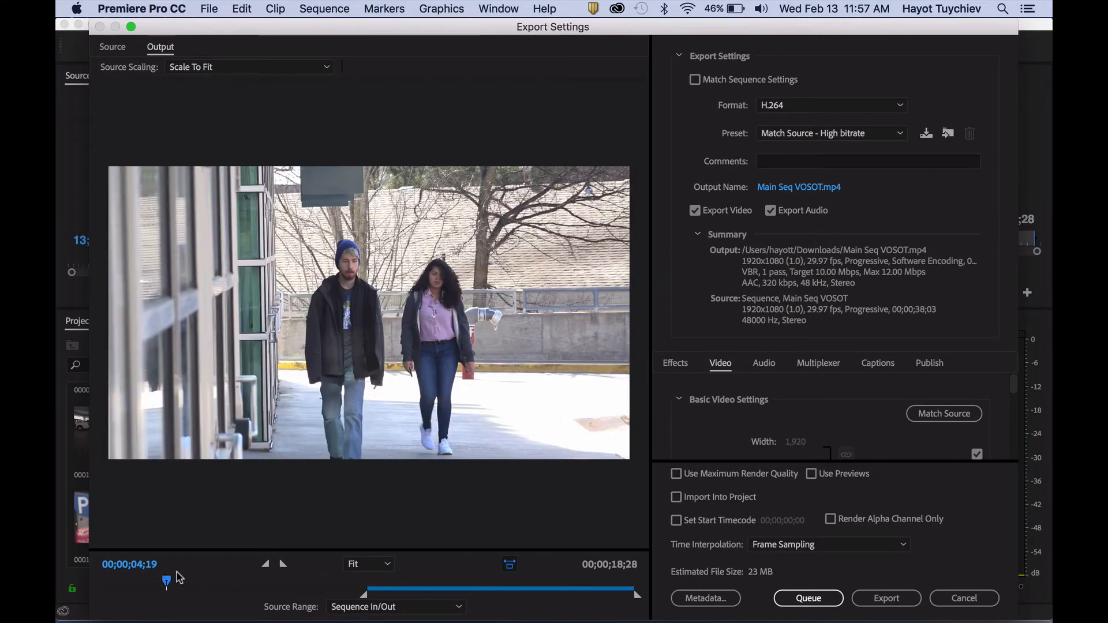
click(434, 595)
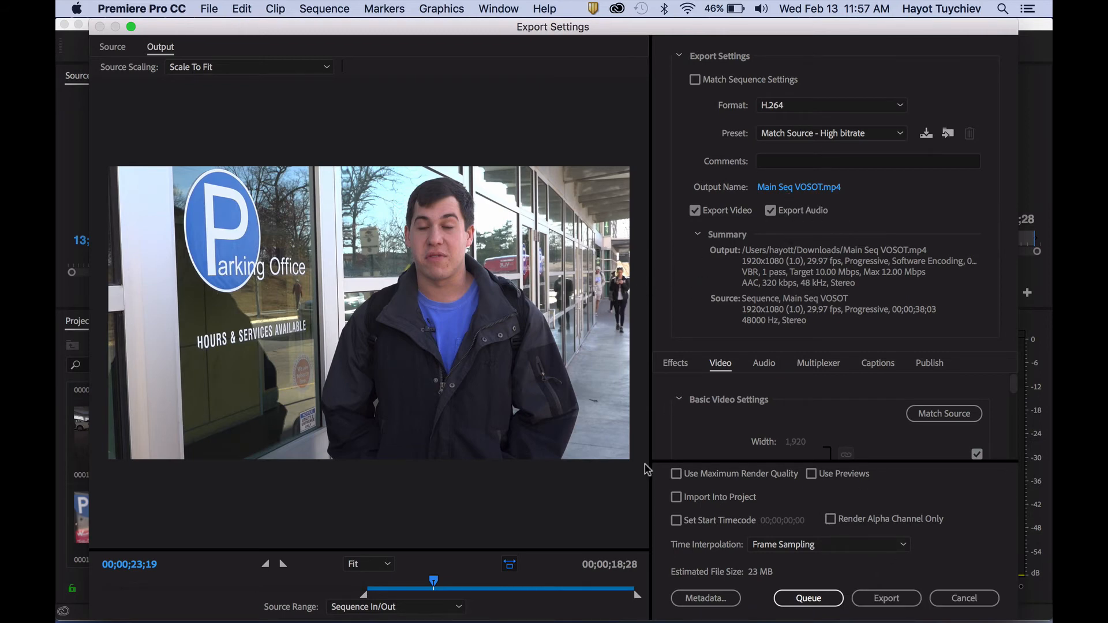
drag(436, 580, 401, 580)
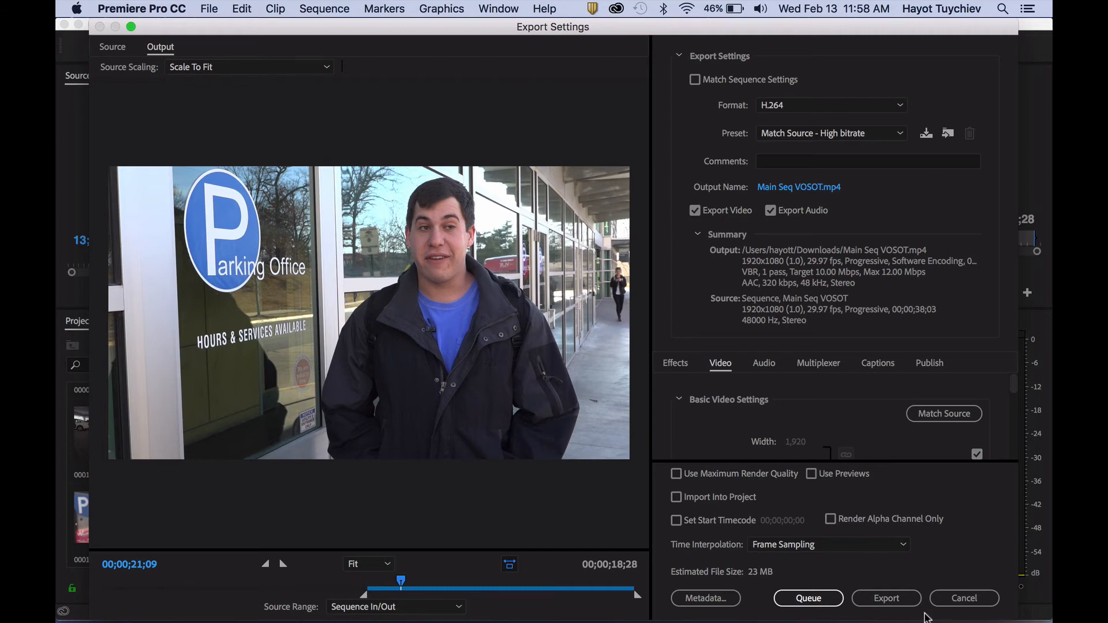
click(964, 599)
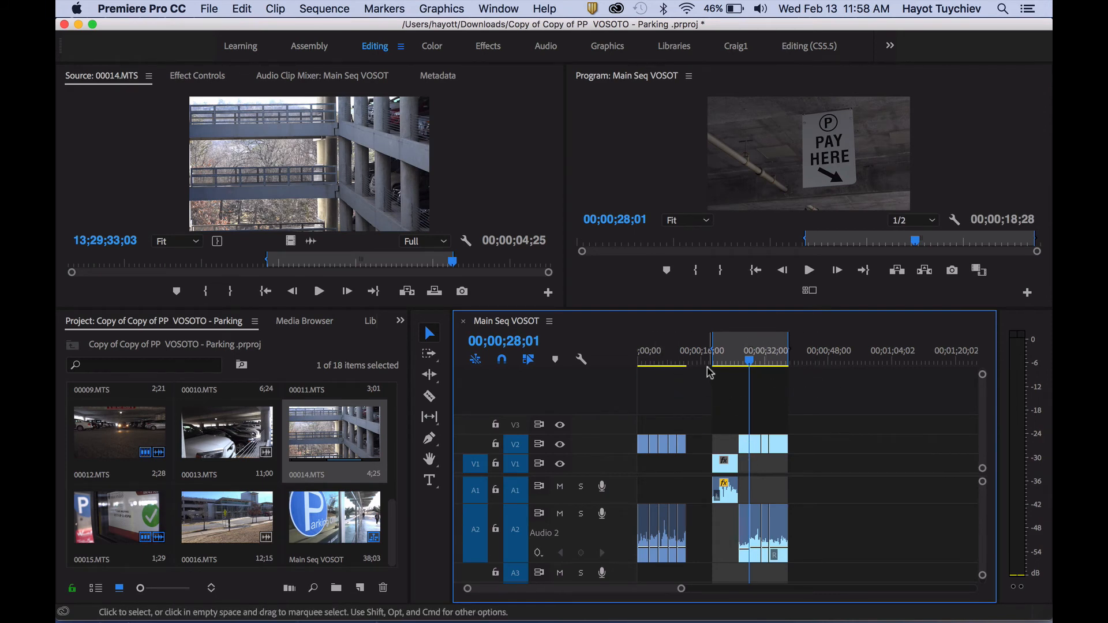
Step: Return the playhead to the very start of the sequence at 00;00;00;00
drag(708, 366, 605, 359)
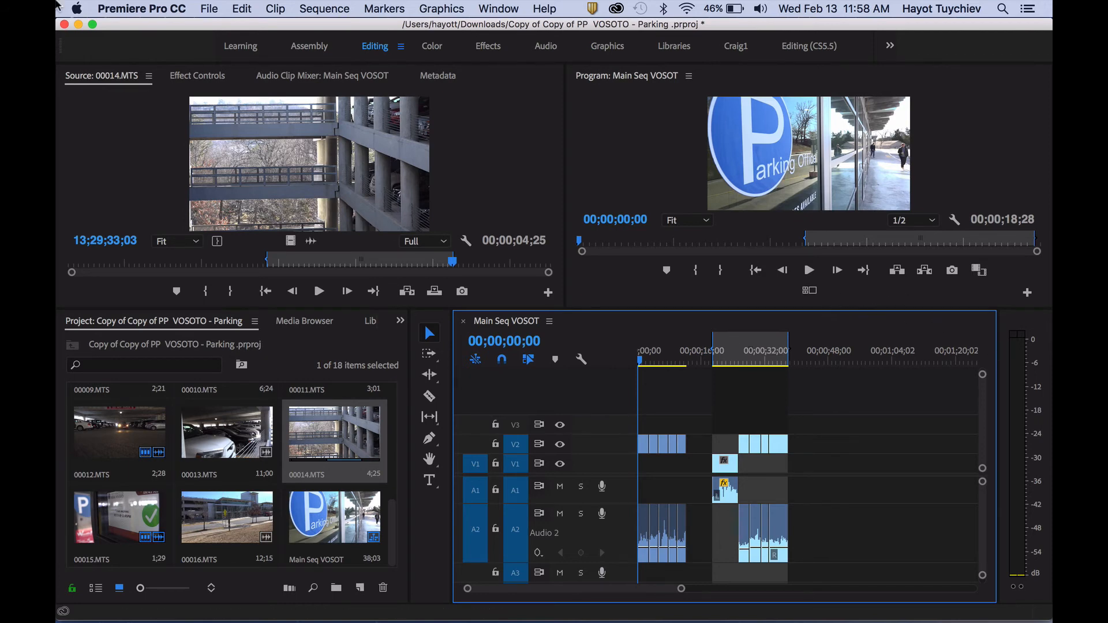
click(203, 11)
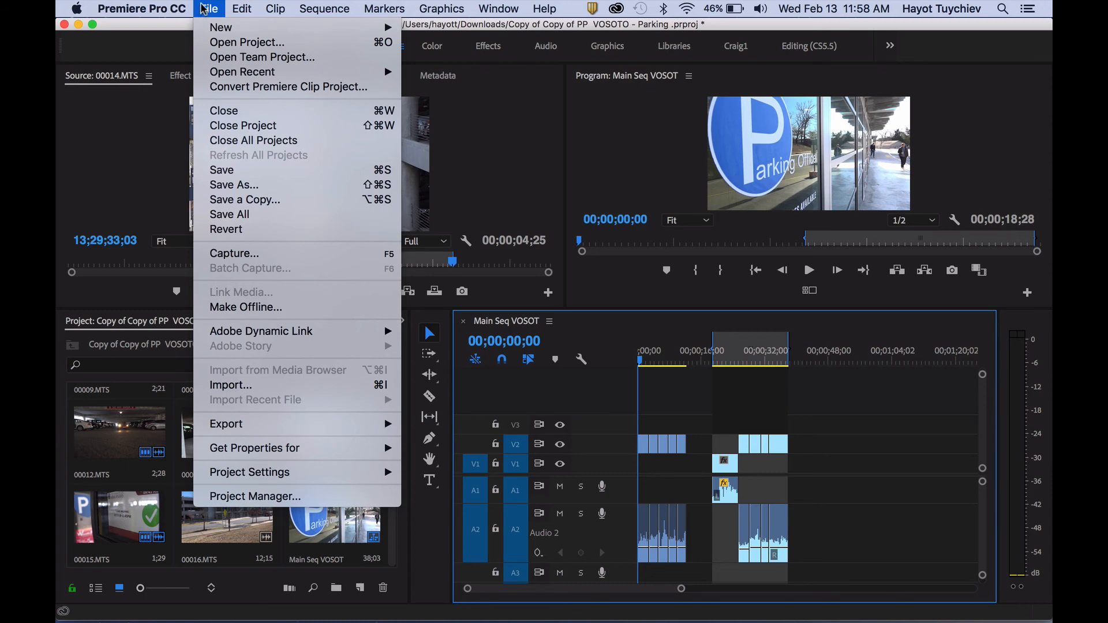
click(681, 8)
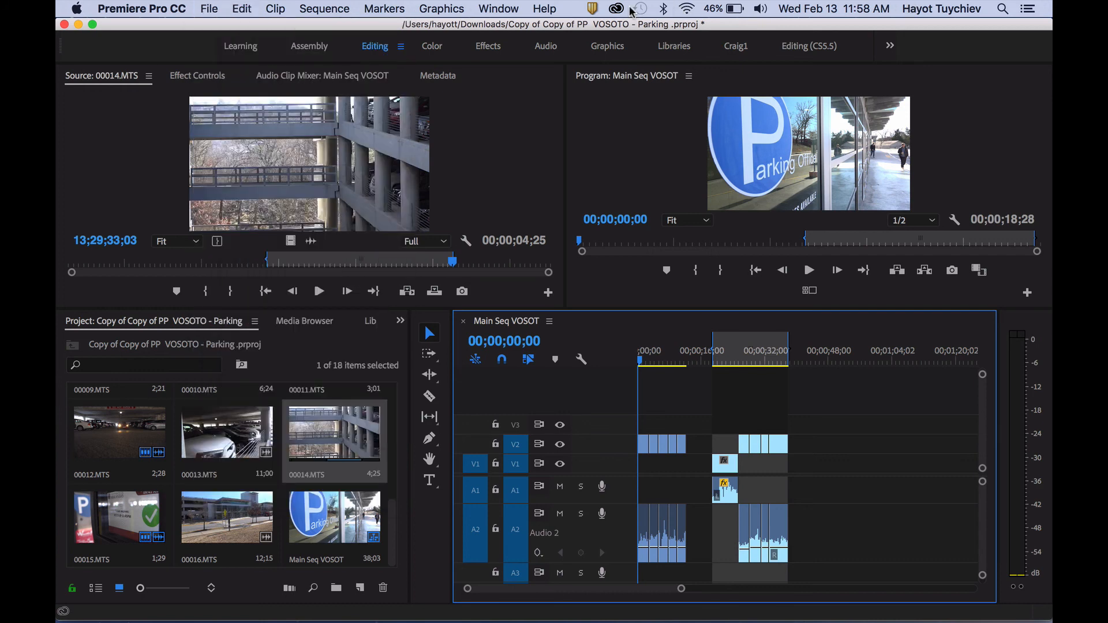